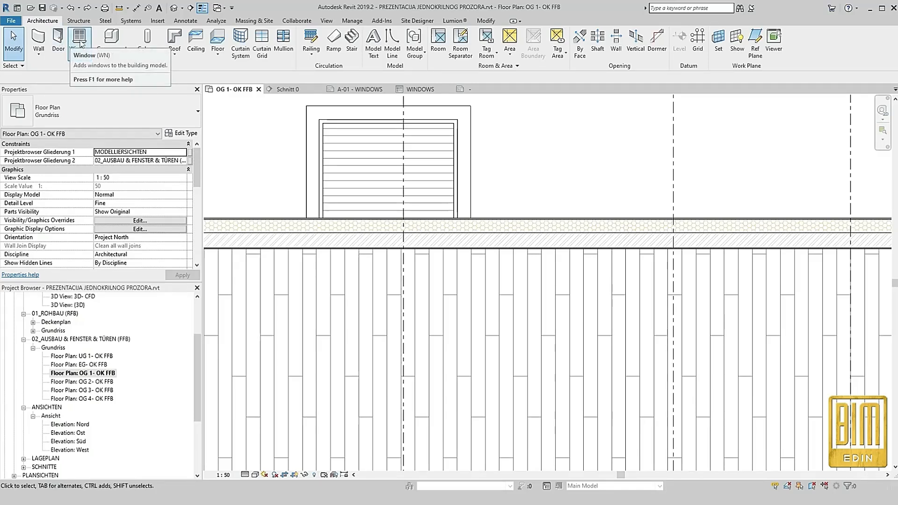
Place an FV_1 KRILO+ROL+PRAG_D window of type FASADNA VRATA 2 KRILA+ROL+PRAG in the exterior wall at the first balcony
left_click(79, 44)
scroll(389, 245, "up", 2)
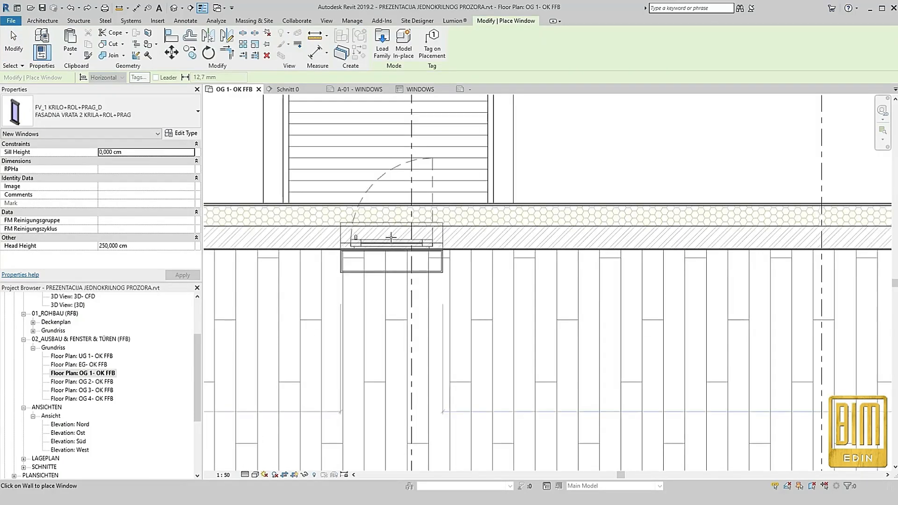
left_click(392, 244)
scroll(336, 366, "down", 1)
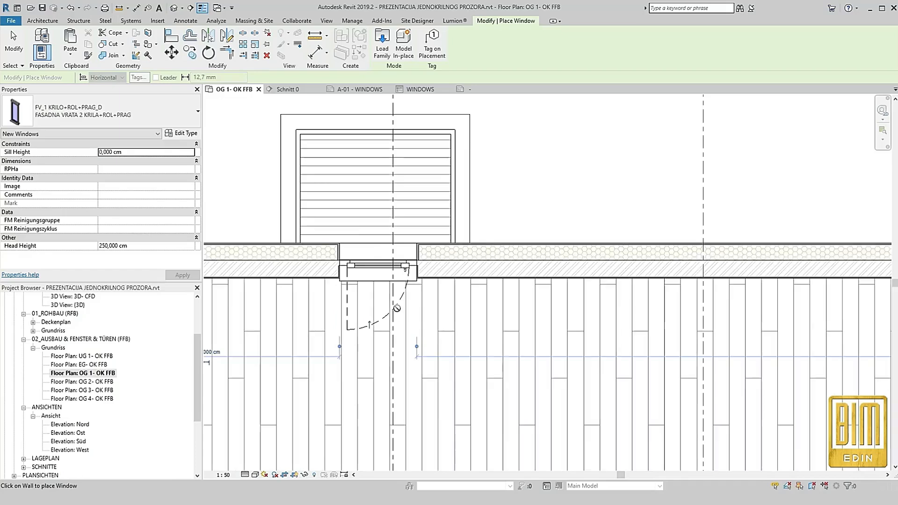
Align the placed balcony door's centre line with the centre of the balcony
key("a")
key("l")
left_click(377, 177)
left_click(383, 274)
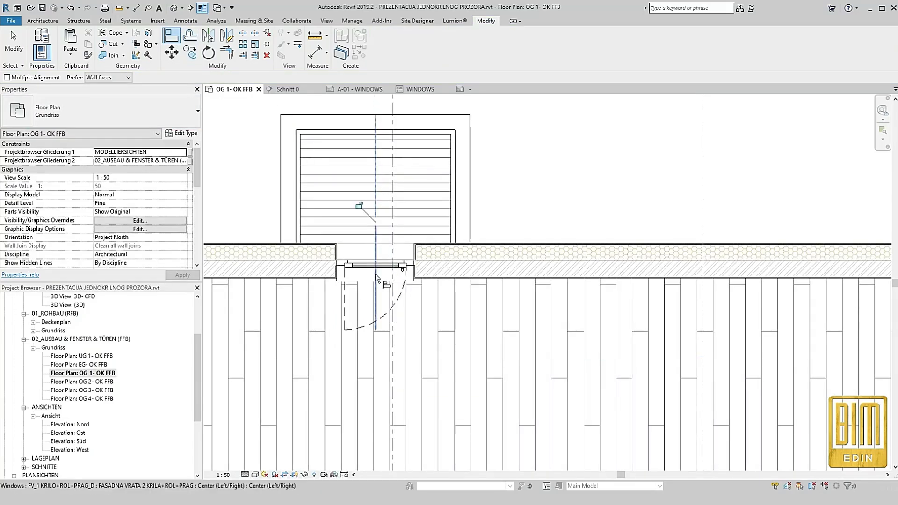
left_click(21, 43)
Copy the full text of the "Balcony door with Rolling Shutter 90x250 cm" note above the balcony
scroll(412, 389, "down", 3)
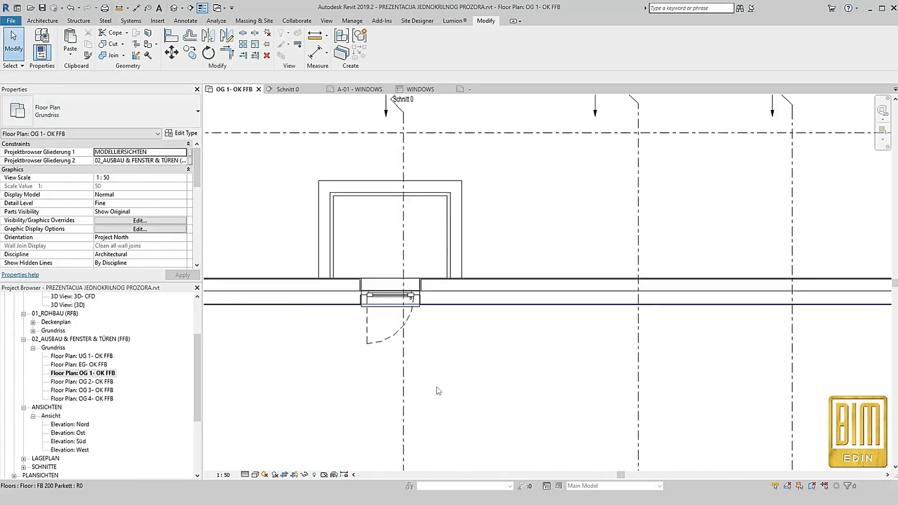
scroll(423, 162, "up", 4)
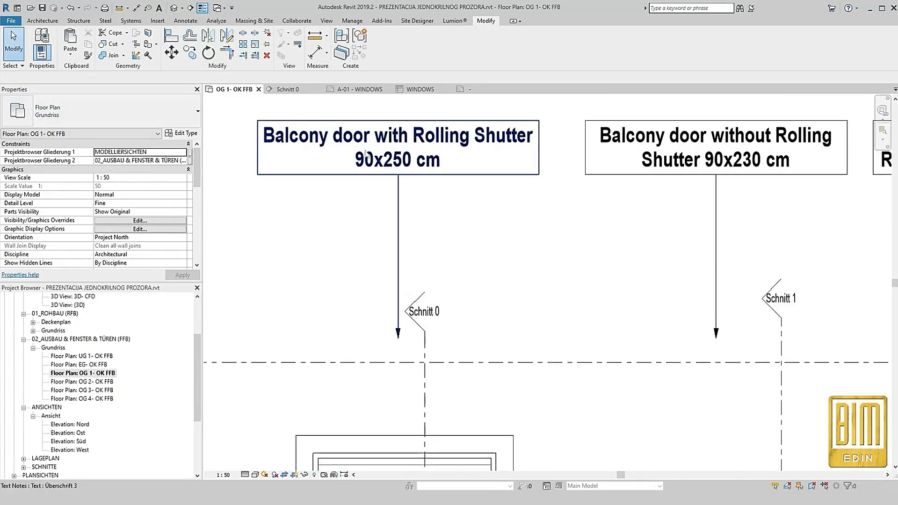
double_click(388, 162)
left_click_drag(446, 161, 260, 132)
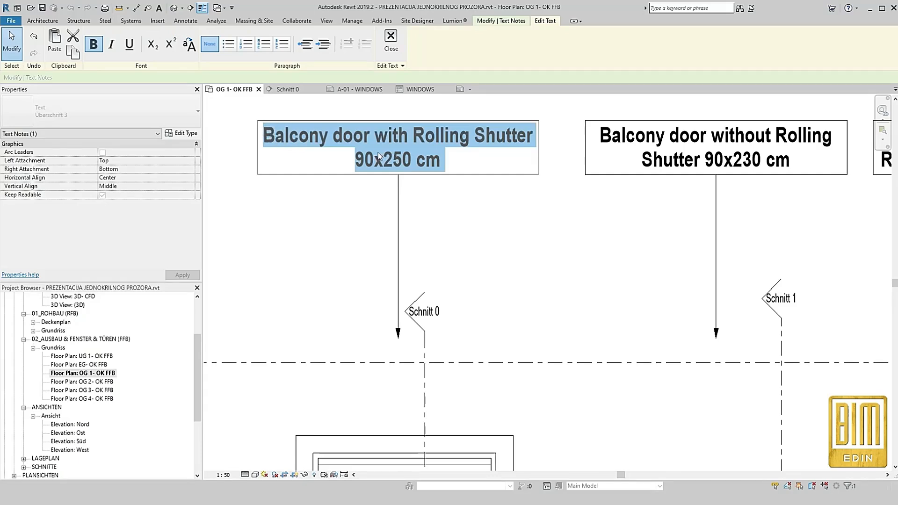
left_click(328, 278)
scroll(391, 201, "down", 3)
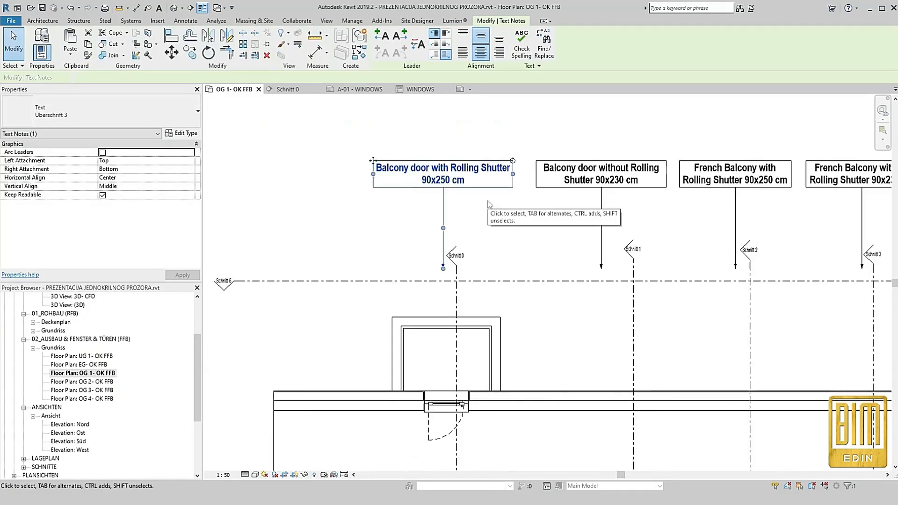
Rename the placed door's type to "Balcony door with Rolling Shutter 90x250 cm" using the copied text
scroll(441, 386, "up", 5)
left_click(441, 386)
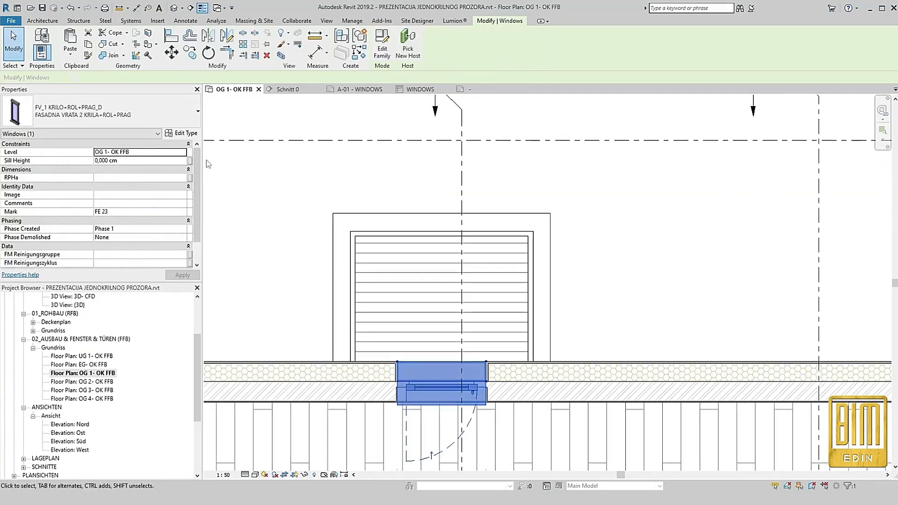
left_click(182, 133)
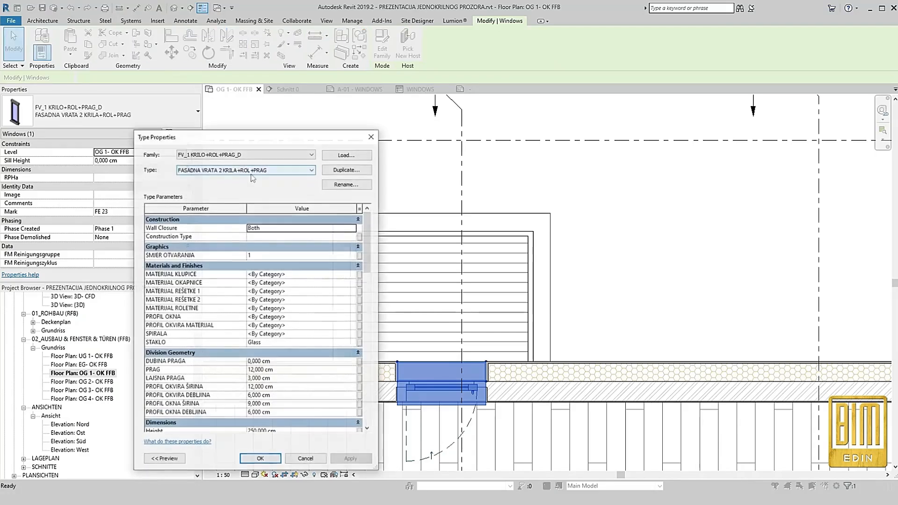
left_click(355, 184)
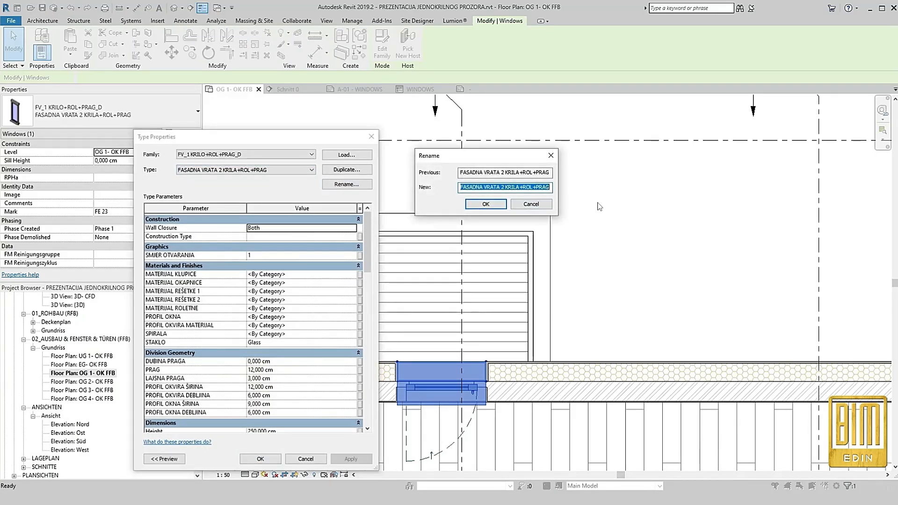
key("ctrl+v")
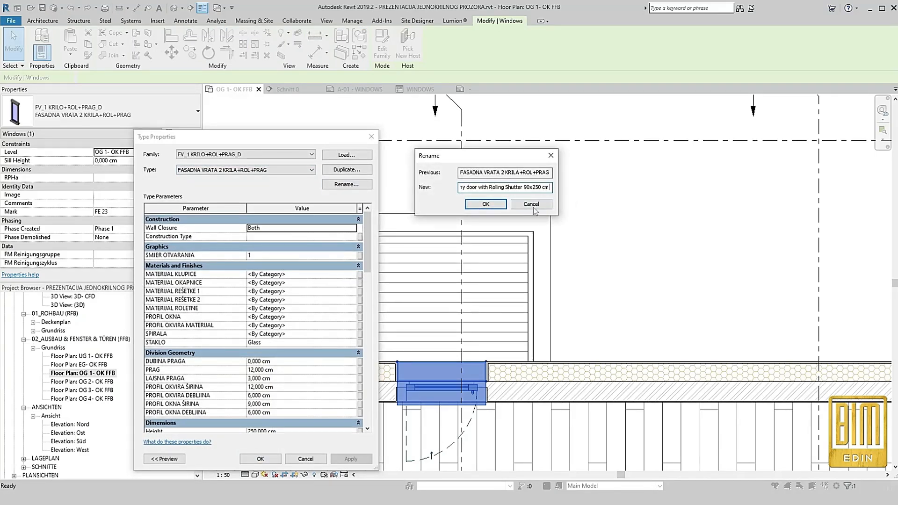
left_click(485, 204)
left_click(289, 337)
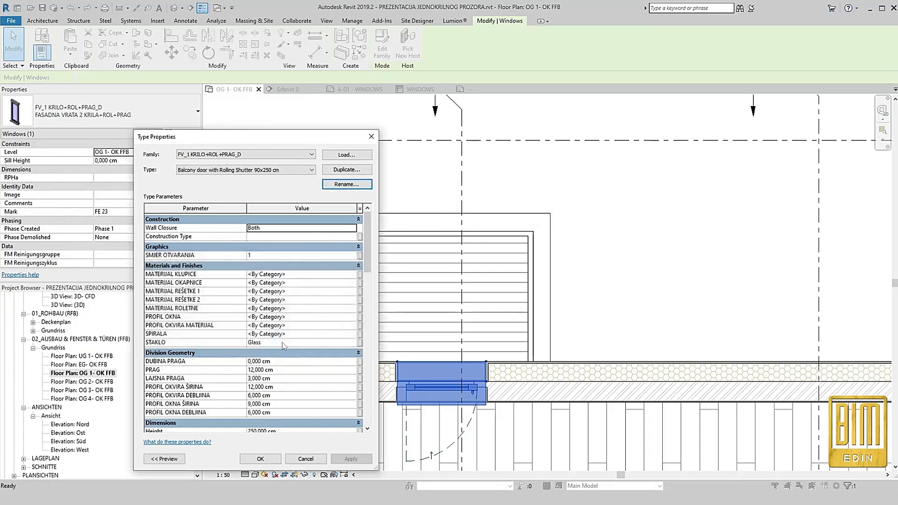
left_click(260, 458)
scroll(459, 323, "up", 5)
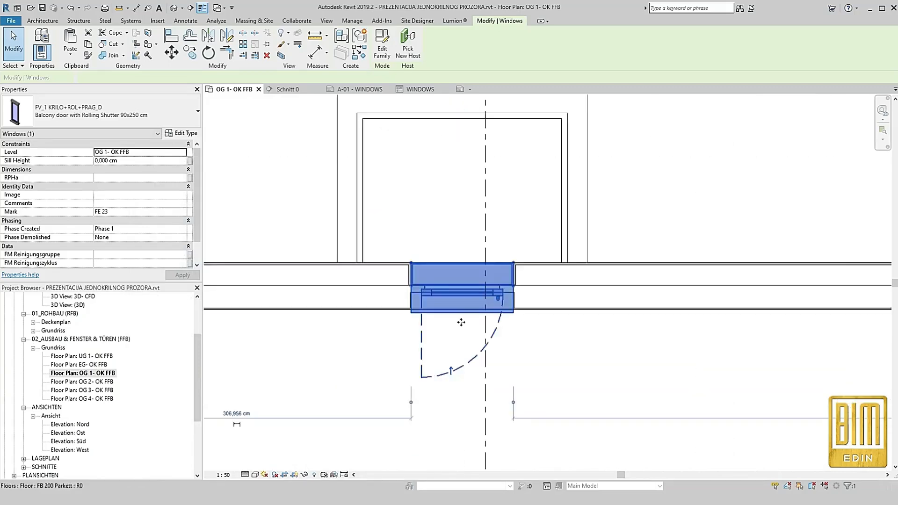
left_click(226, 188)
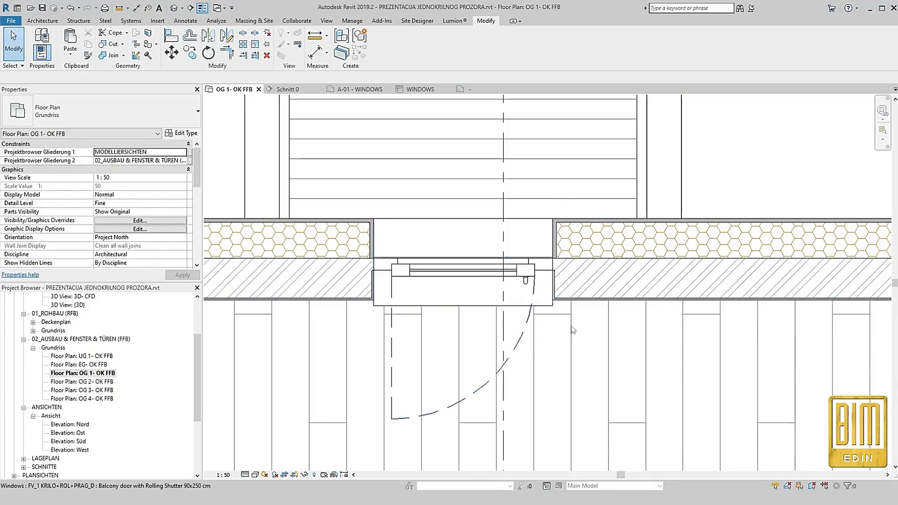
Set the door type's DESNI, GORNJI and LIJEVI PRELAZ FASADE parameters to 6 cm each
left_click(461, 267)
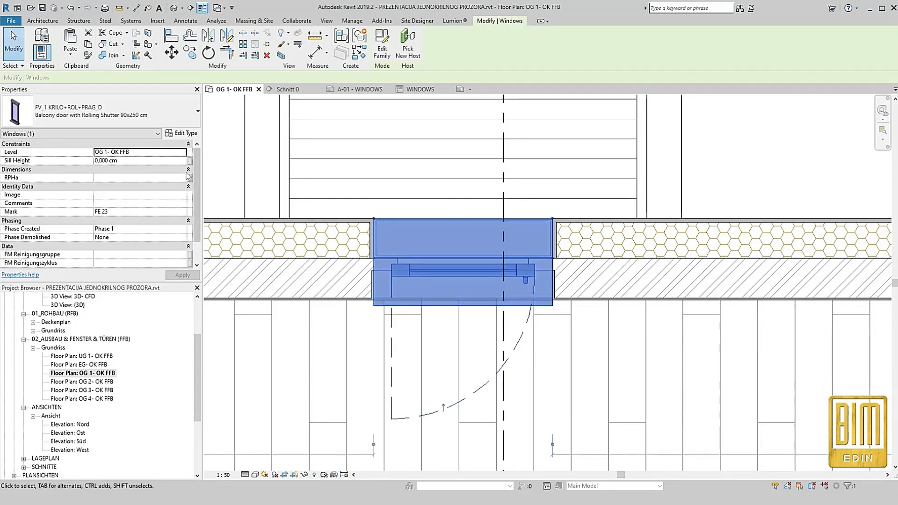
left_click(184, 135)
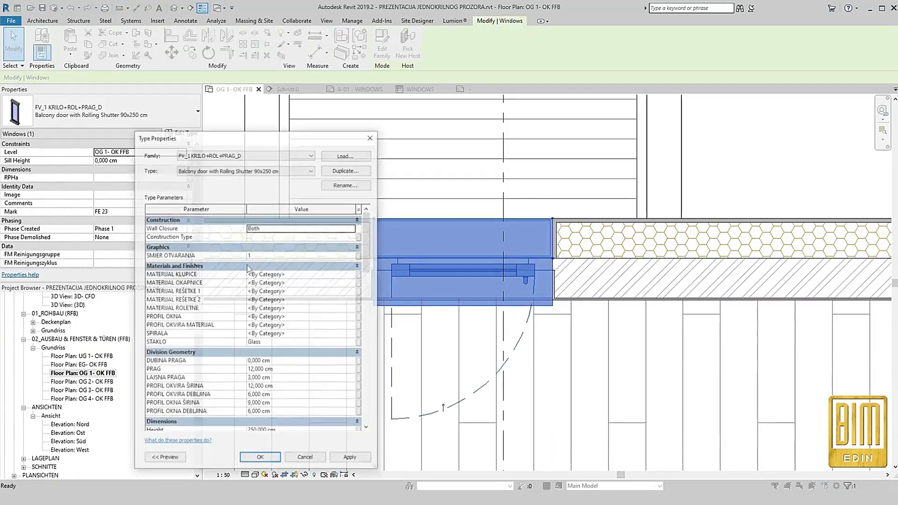
scroll(251, 282, "down", 10)
scroll(252, 281, "down", 15)
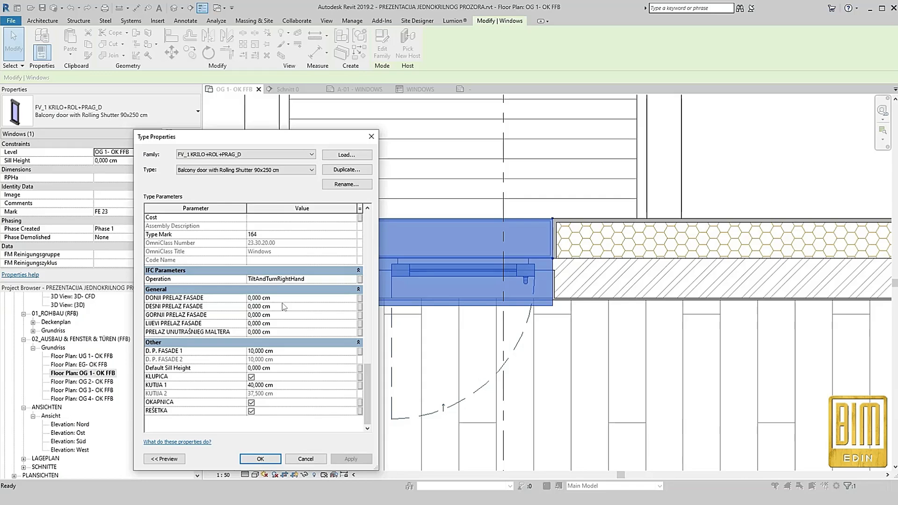
left_click(286, 300)
left_click(288, 307)
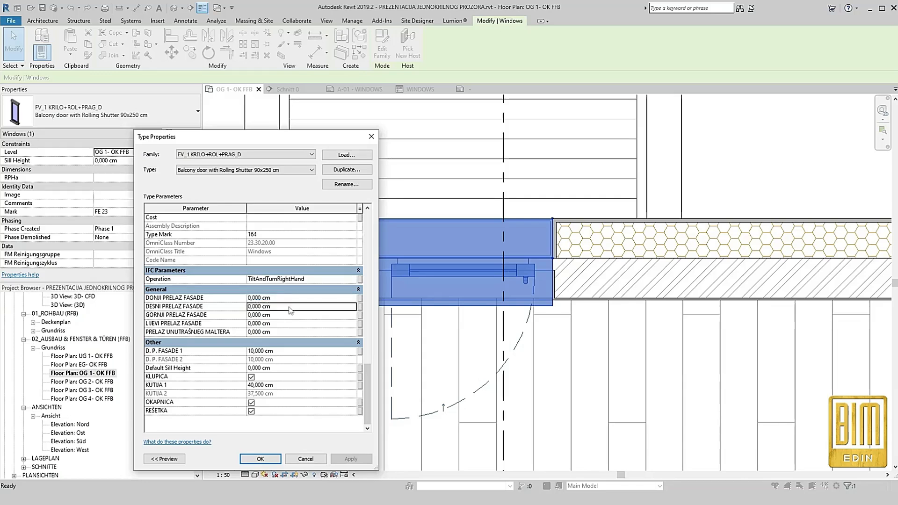
type("5")
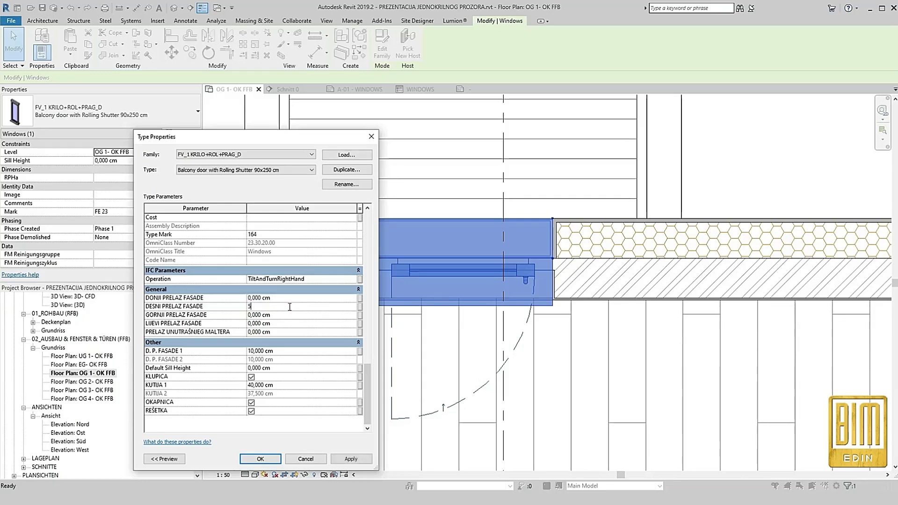
left_click(286, 307)
type("6")
key("Tab")
type("6")
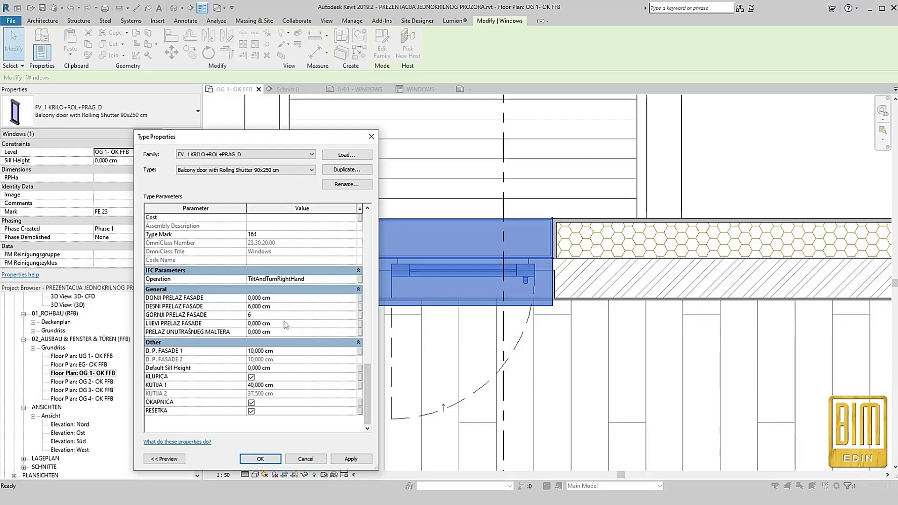
left_click(285, 322)
type("6")
type("1")
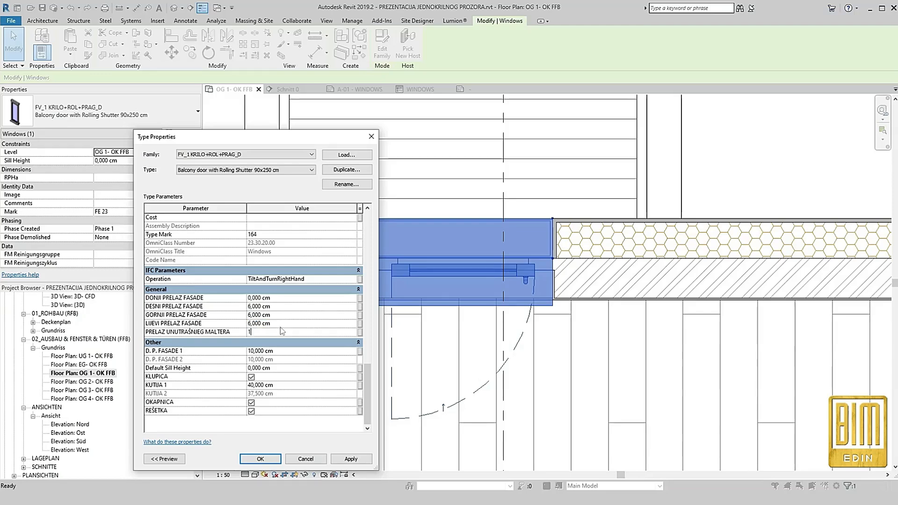
Set the door type's PRELAZ UNUTRAŠNJEG MALTERA to 1 cm and apply the changes, accepting the family warnings
left_click(352, 460)
left_click(352, 460)
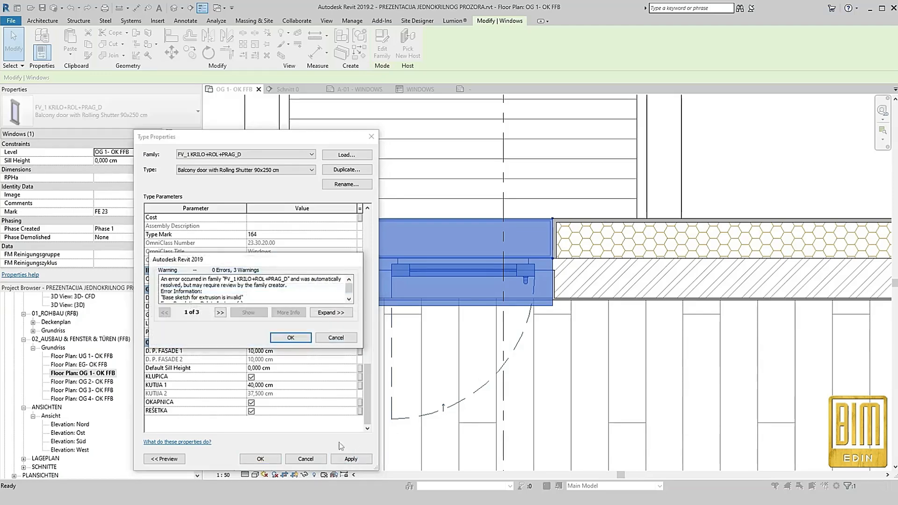
left_click(291, 337)
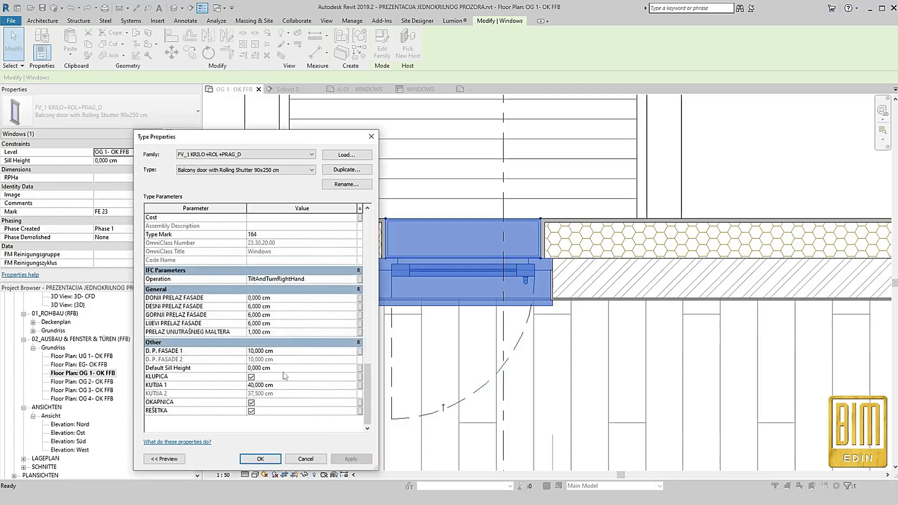
left_click(260, 459)
left_click(224, 167)
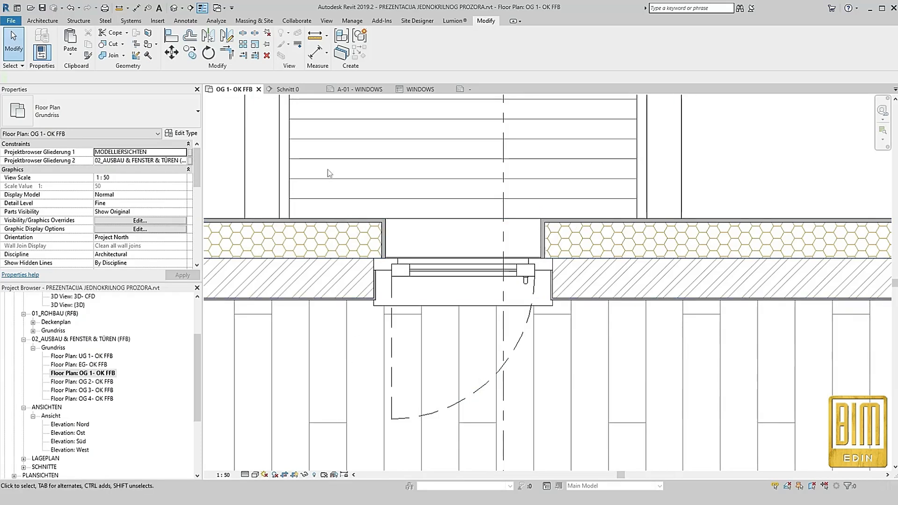
Open the Schnitt 0 section view from its section line to show the door threshold at the balcony
right_click(506, 168)
left_click(539, 223)
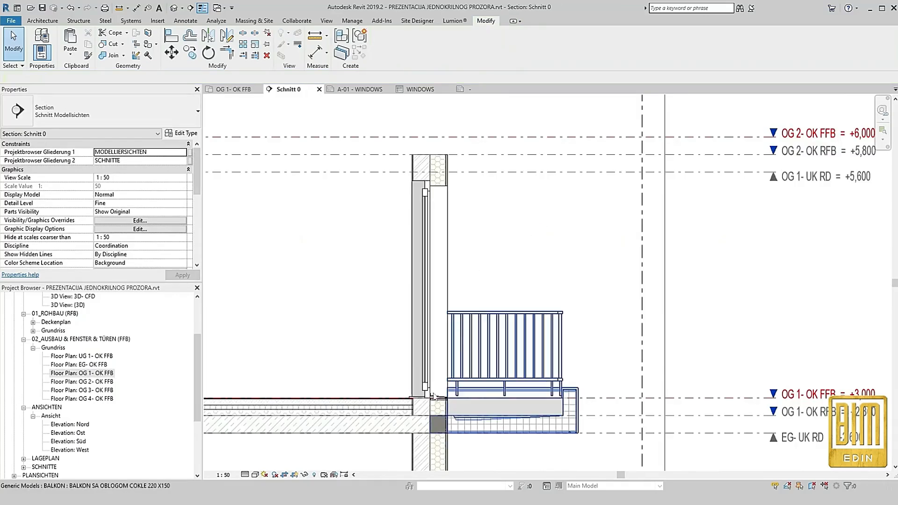
scroll(445, 389, "up", 5)
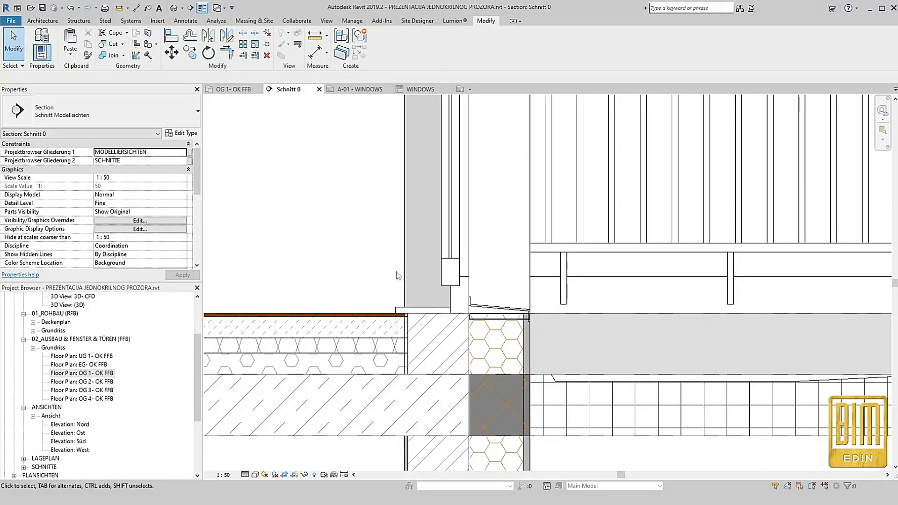
Set the balcony door type's threshold depth (DUBINA PRAGA) to 20 cm and apply it, accepting the family warnings
left_click(463, 269)
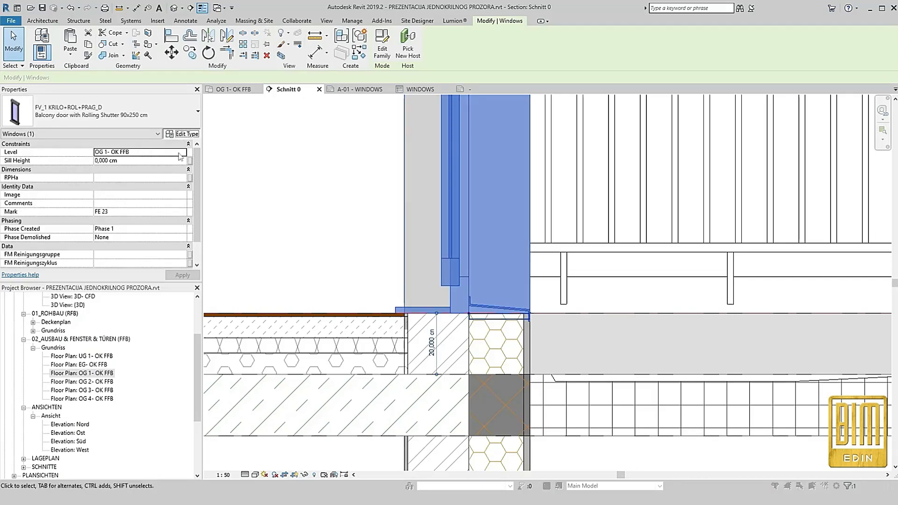
left_click(183, 135)
left_click_drag(336, 101, 120, 100)
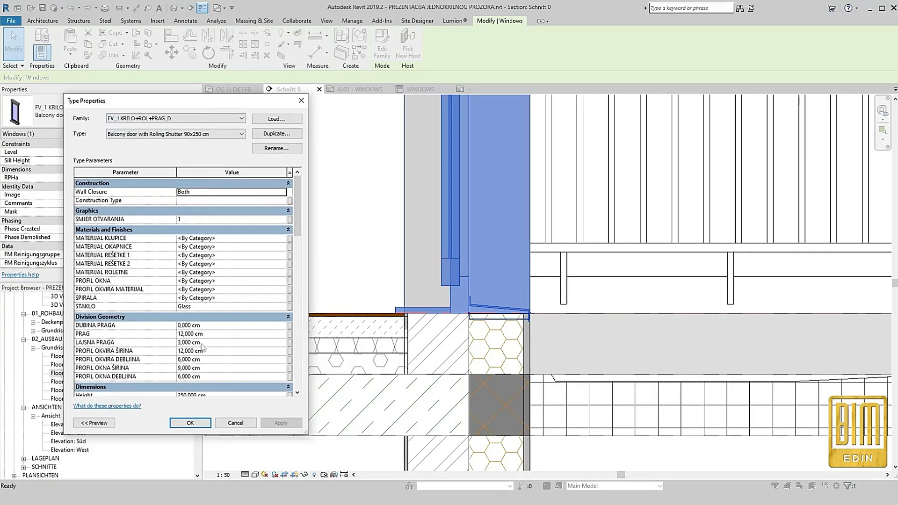
left_click(212, 325)
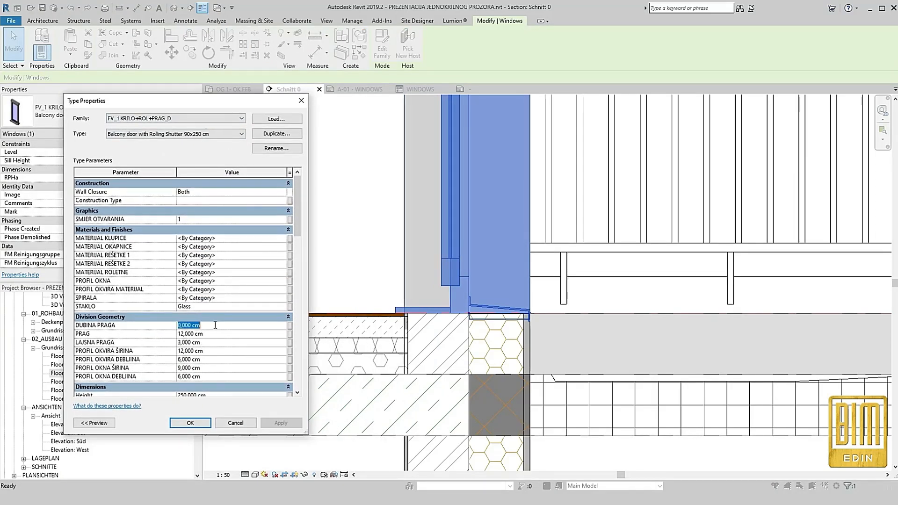
type("20")
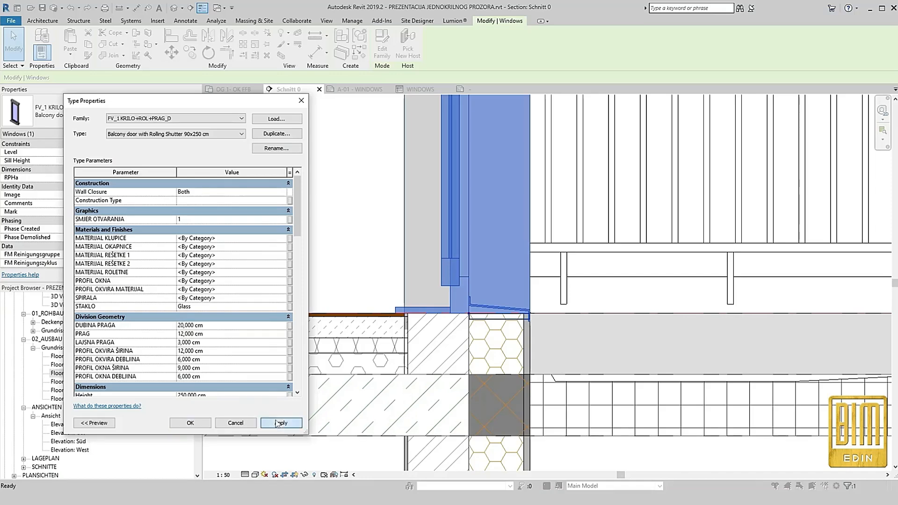
left_click(281, 423)
left_click(220, 301)
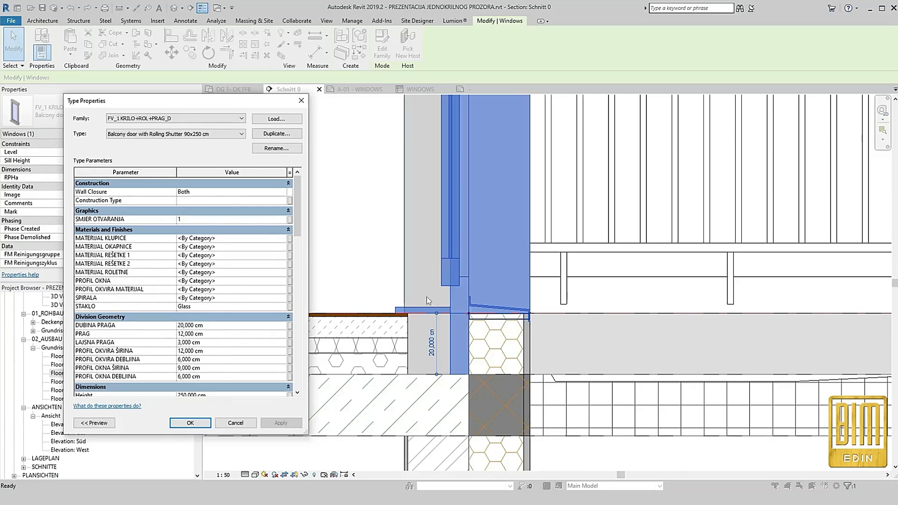
Turn off the KLUPICA (inner sill) option for the door type and apply it, accepting the family warnings
scroll(233, 335, "down", 2)
scroll(233, 335, "down", 10)
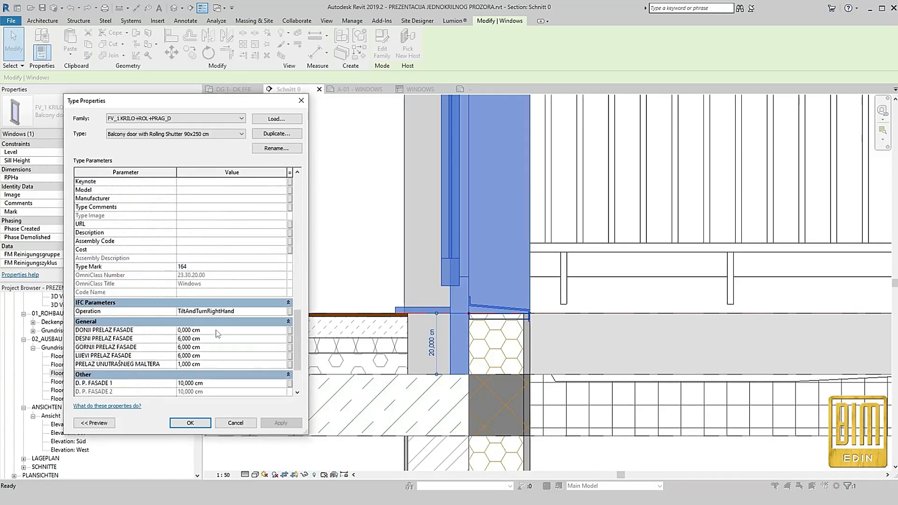
left_click(181, 341)
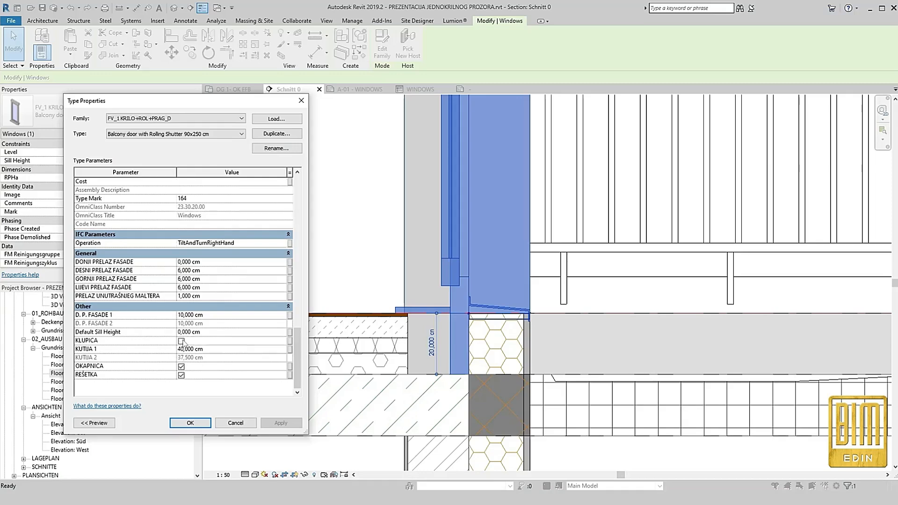
left_click(281, 422)
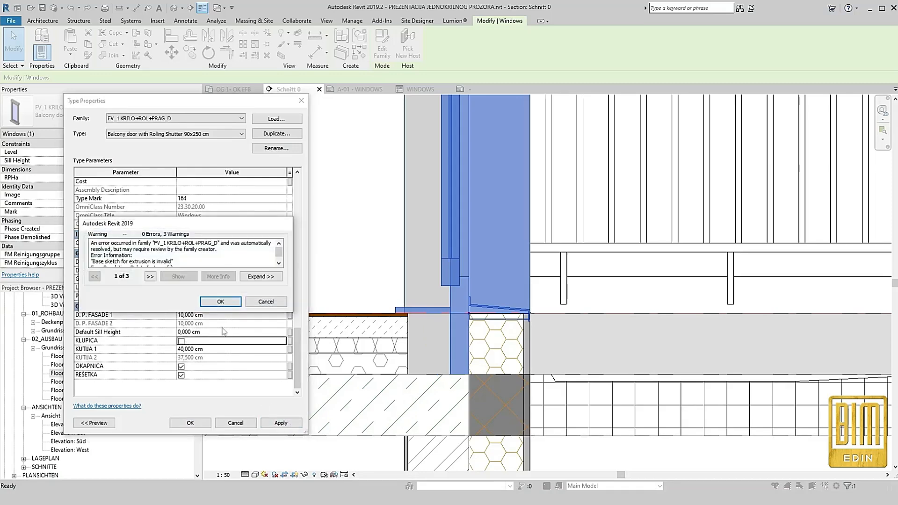
key("Return")
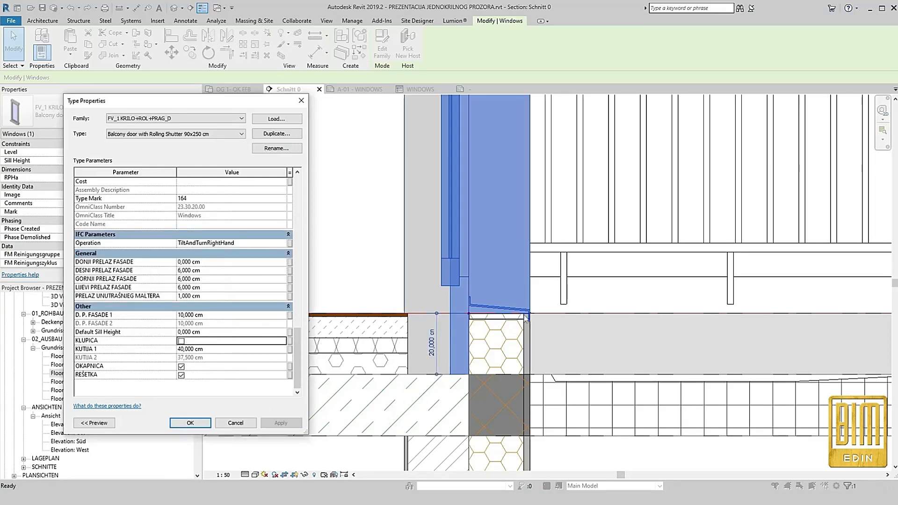
Turn off the OKAPNICA (drip sill) option for the balcony door type and apply it, accepting the family warnings
left_click(196, 368)
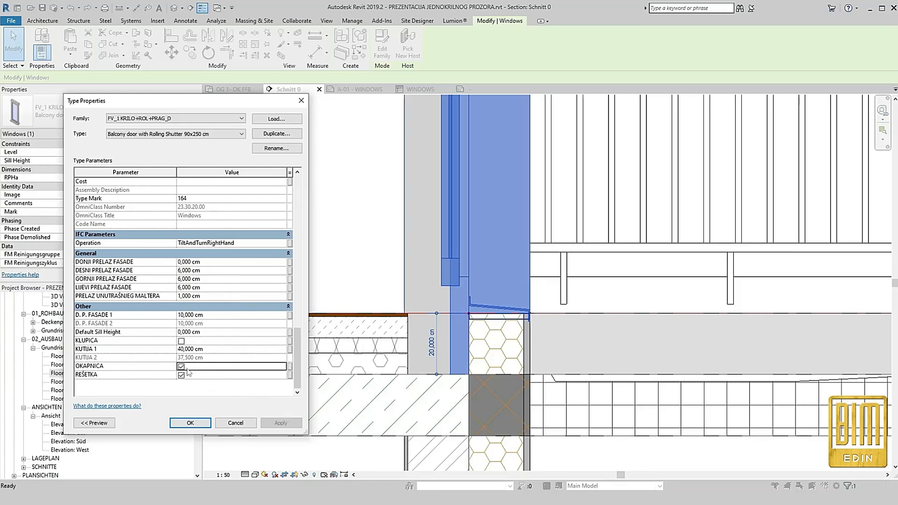
left_click(181, 367)
left_click(281, 424)
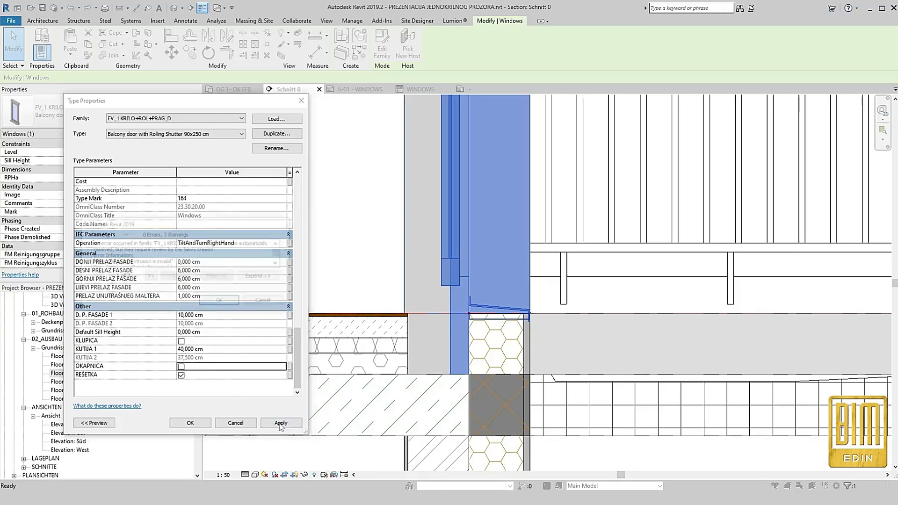
key("Return")
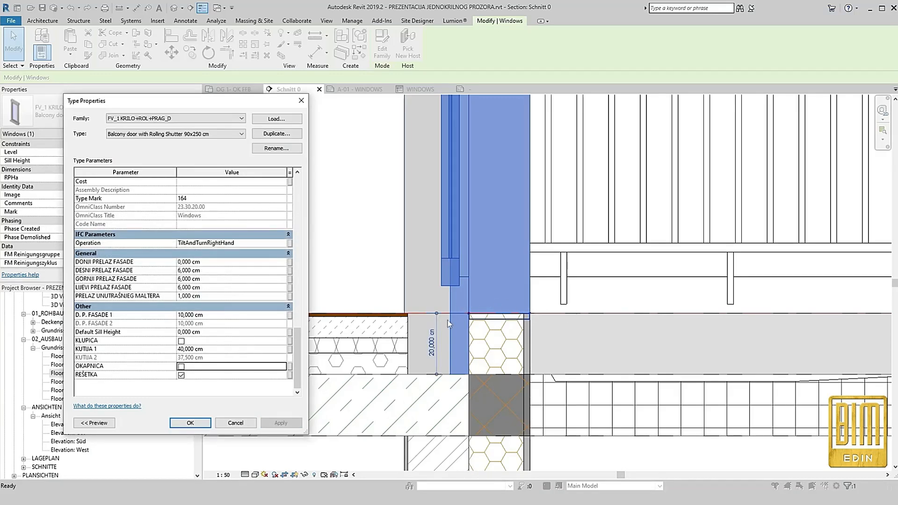
Set the door type's DONJI PRELAZ FASADE to -2 cm, apply it accepting the warnings, and close the type properties
left_click(213, 262)
type("-2")
left_click(281, 422)
left_click(234, 303)
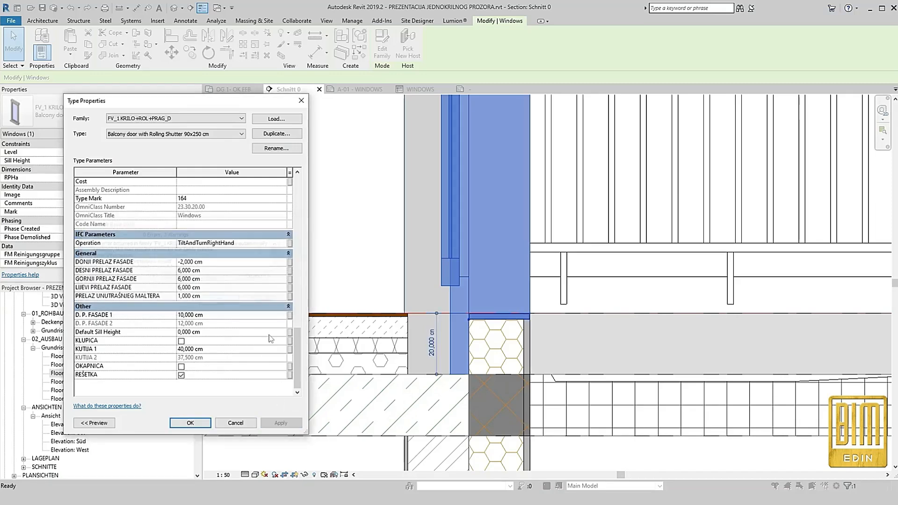
left_click(190, 424)
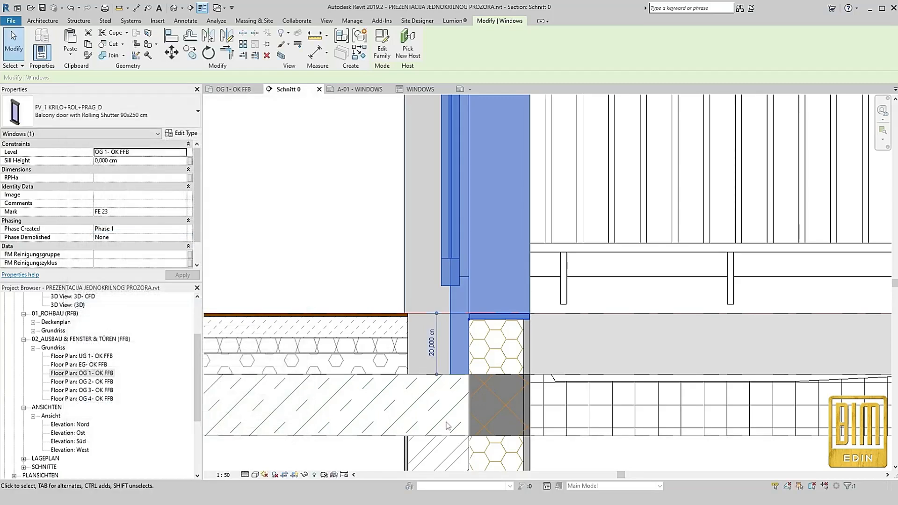
Enable the ROLADA option in the balcony door's type properties and set H ROLADE IZNAD PROZORA to 20 cm
scroll(447, 422, "down", 4)
scroll(454, 188, "up", 2)
scroll(454, 190, "up", 2)
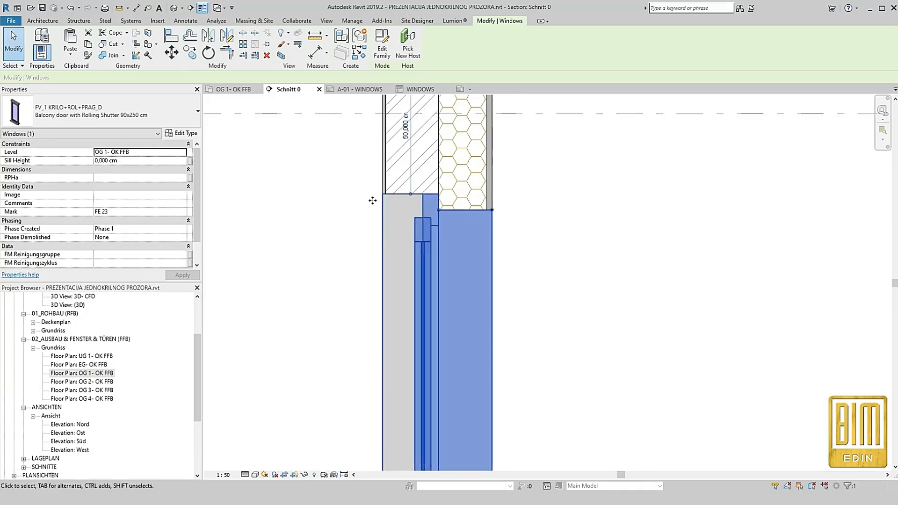
left_click(187, 134)
scroll(191, 299, "down", 10)
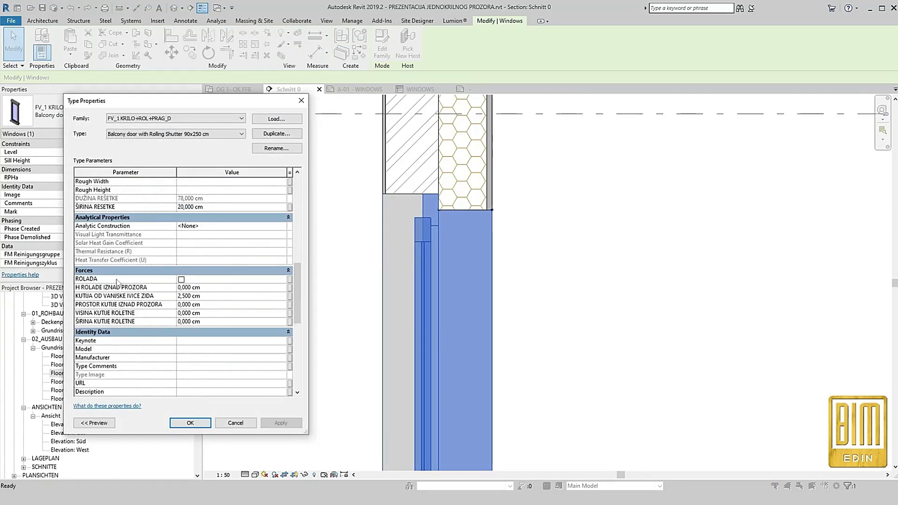
left_click(181, 279)
left_click(212, 287)
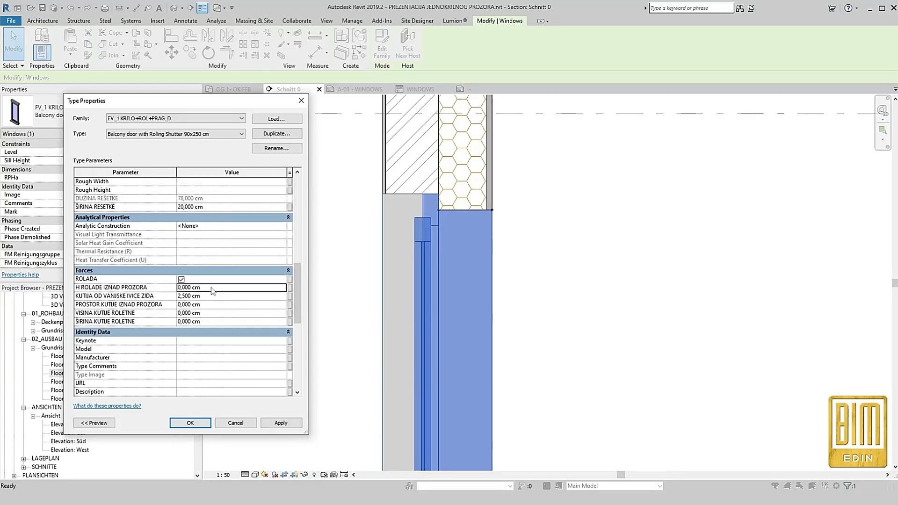
type("20")
Set the shutter box's PROSTOR KUTIJE IZNAD PROZORA, VISINA and ŠIRINA KUTIJE ROLETNE to 20 cm each and apply, accepting the warnings
left_click(213, 304)
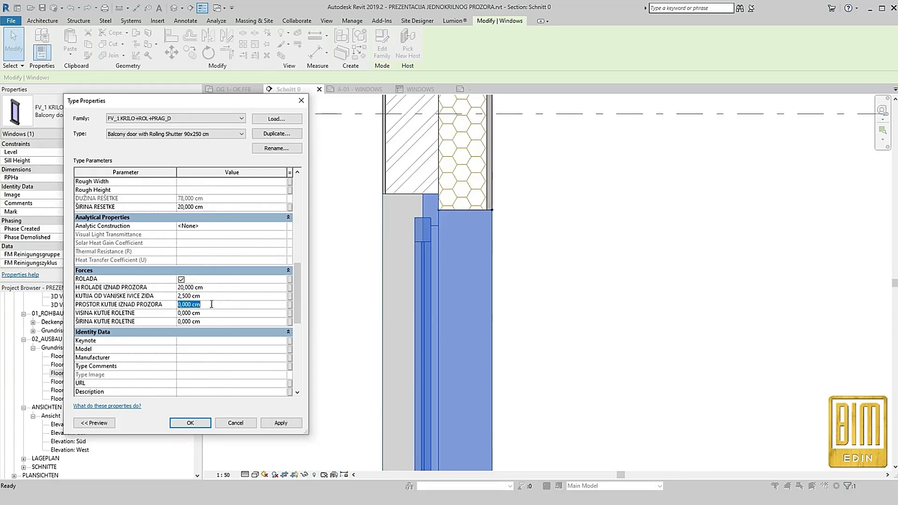
type("20")
left_click(210, 313)
type("20")
left_click(217, 321)
type("20")
left_click(281, 423)
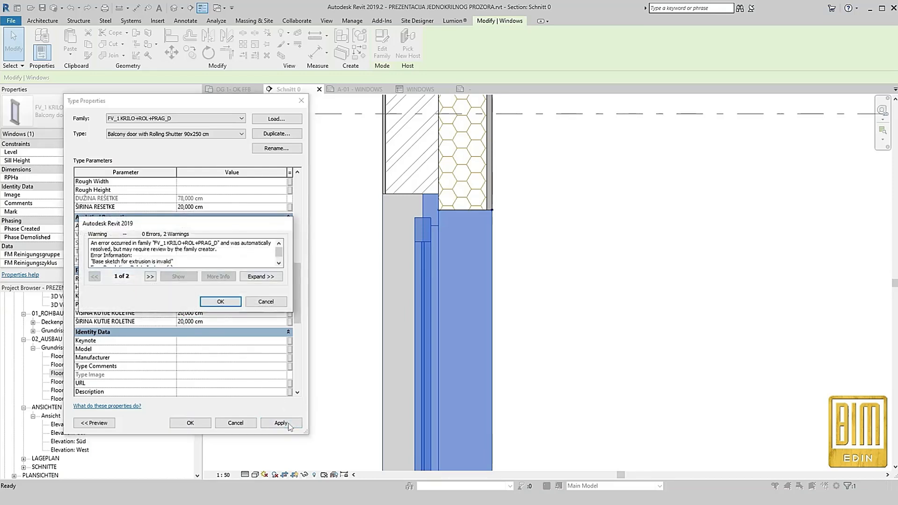
left_click(235, 300)
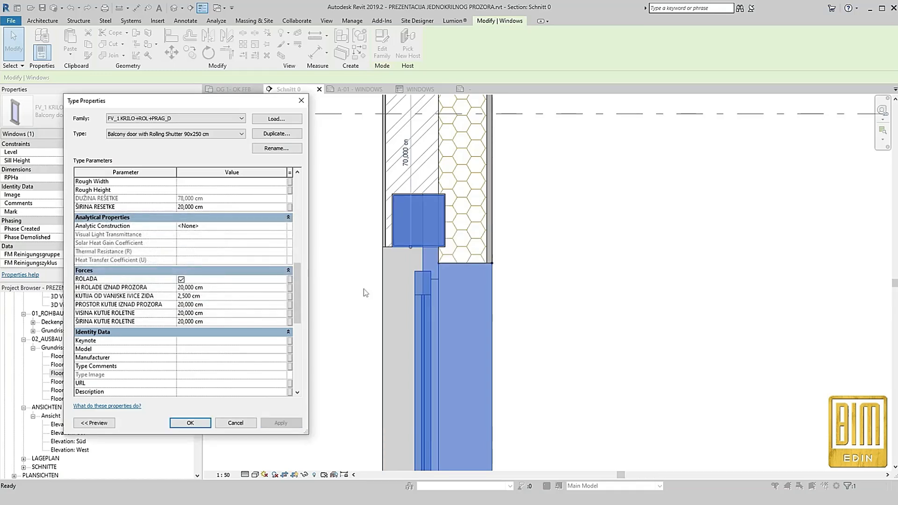
Try shutter box offsets (KUTIJA OD VANJSKE IVICE ZIDA) of 5 cm and 10 cm, applying each and accepting the warnings
left_click(216, 297)
type("5")
left_click(282, 423)
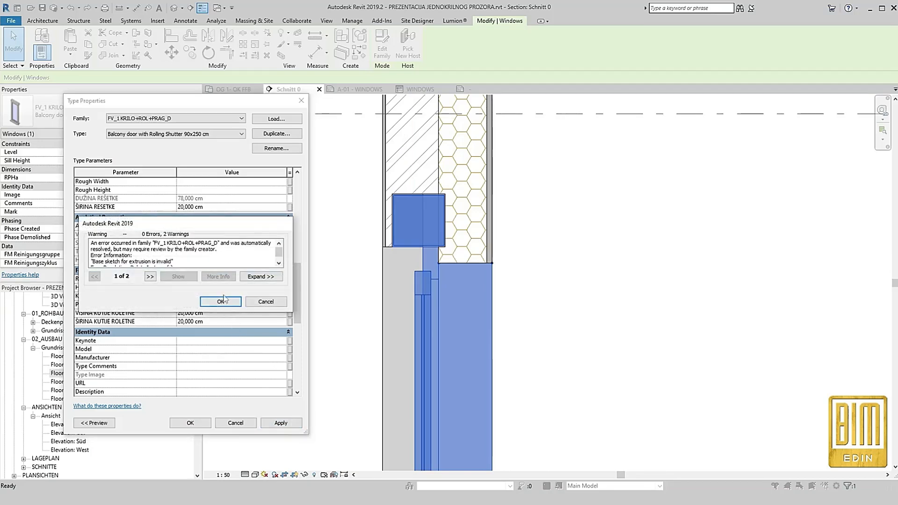
left_click(223, 303)
left_click(218, 297)
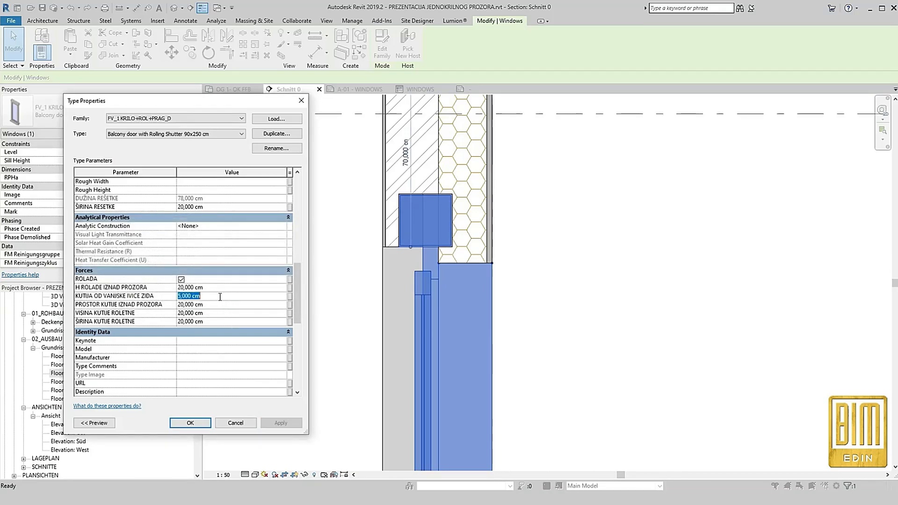
type("10")
left_click(283, 424)
left_click(218, 302)
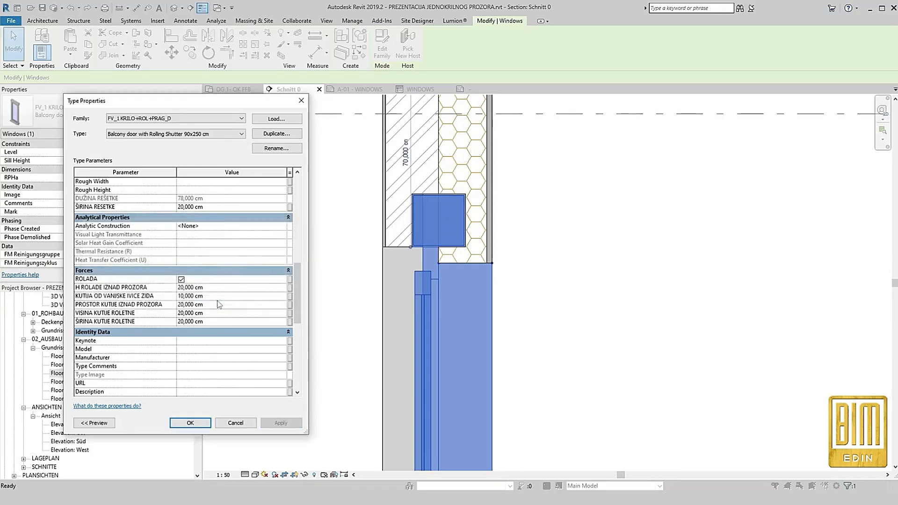
Set KUTIJA OD VANJSKE IVICE ZIDA to 0 cm, apply it accepting the warnings, and close the type properties
left_click(222, 297)
type("0")
left_click(282, 423)
left_click(232, 302)
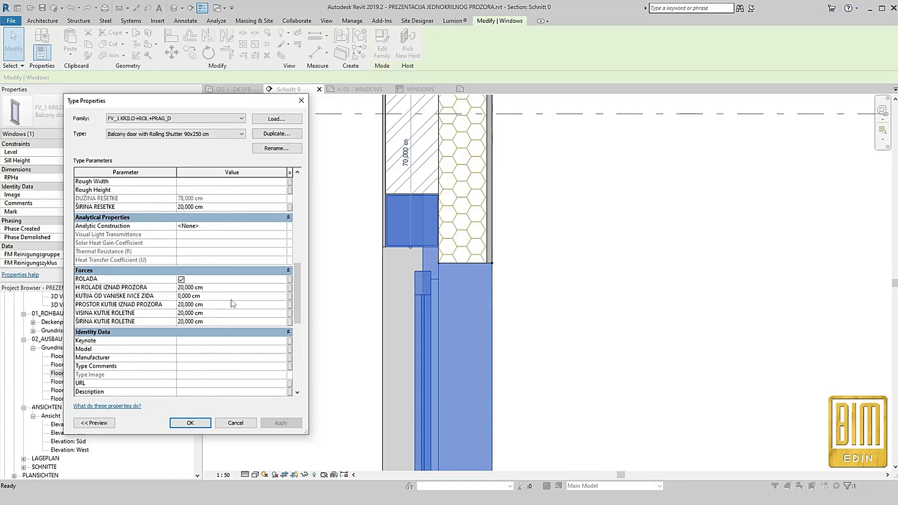
left_click(190, 423)
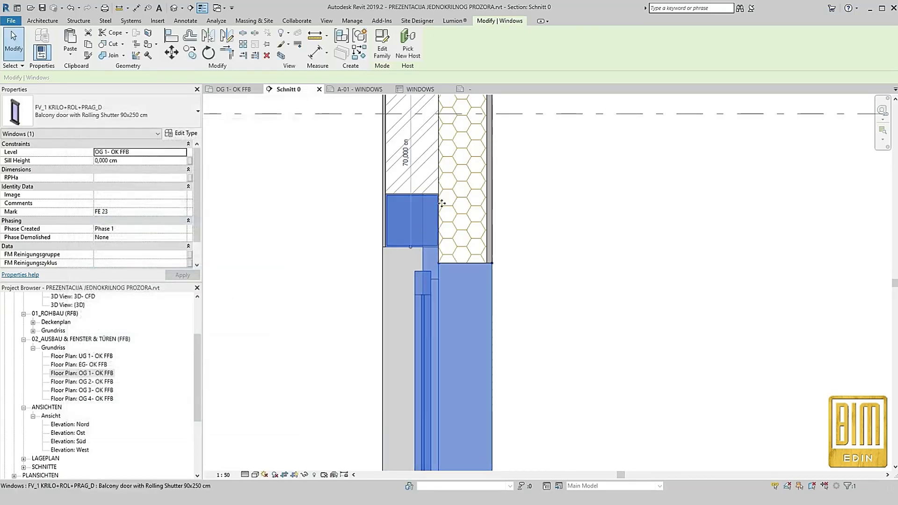
Select the FB 200 Parkett floor in the section and start editing its boundary in the OG 1- OK FFB floor plan
scroll(477, 195, "down", 2)
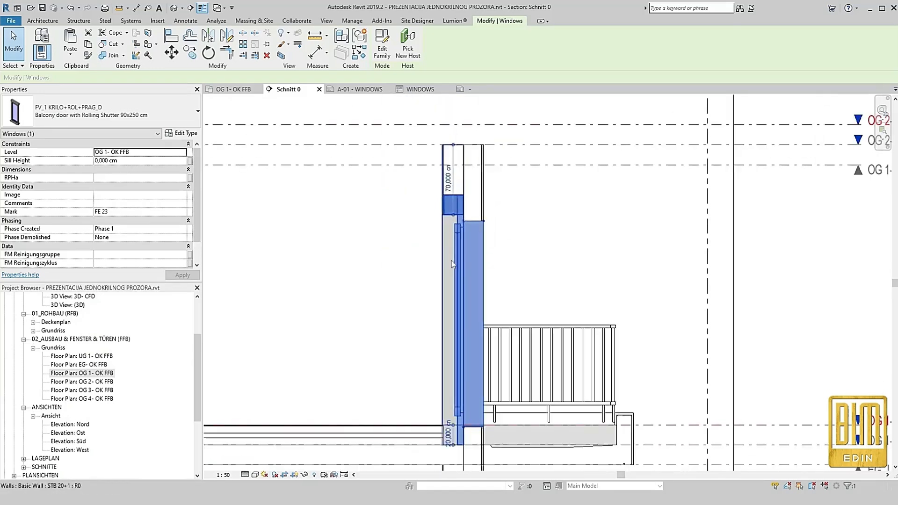
left_click(317, 261)
scroll(450, 436, "up", 2)
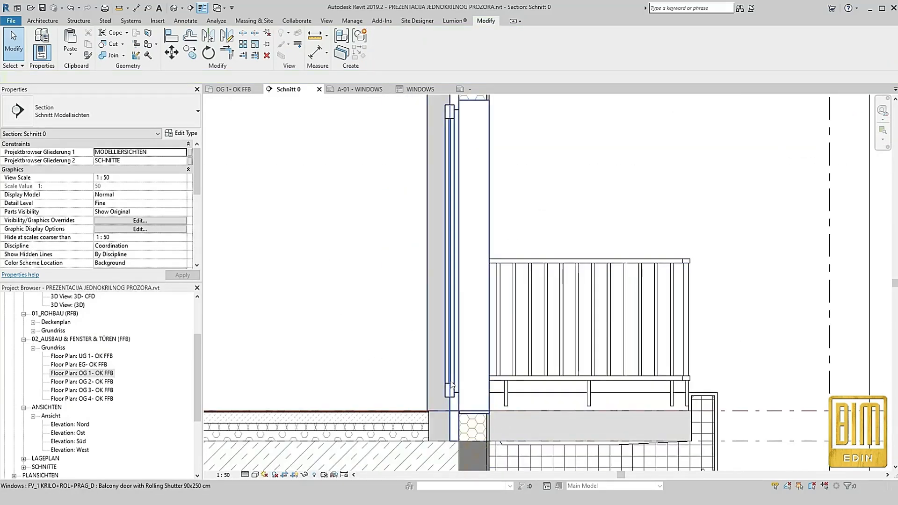
left_click(405, 424)
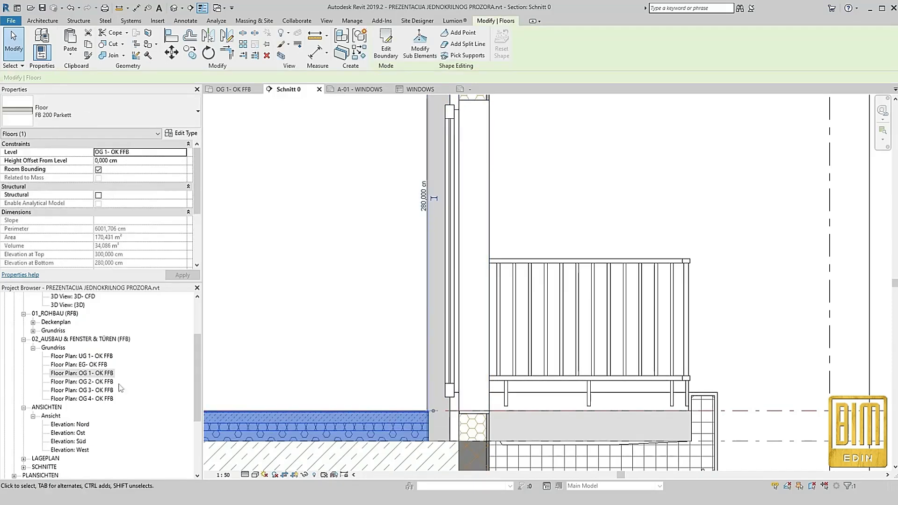
double_click(86, 374)
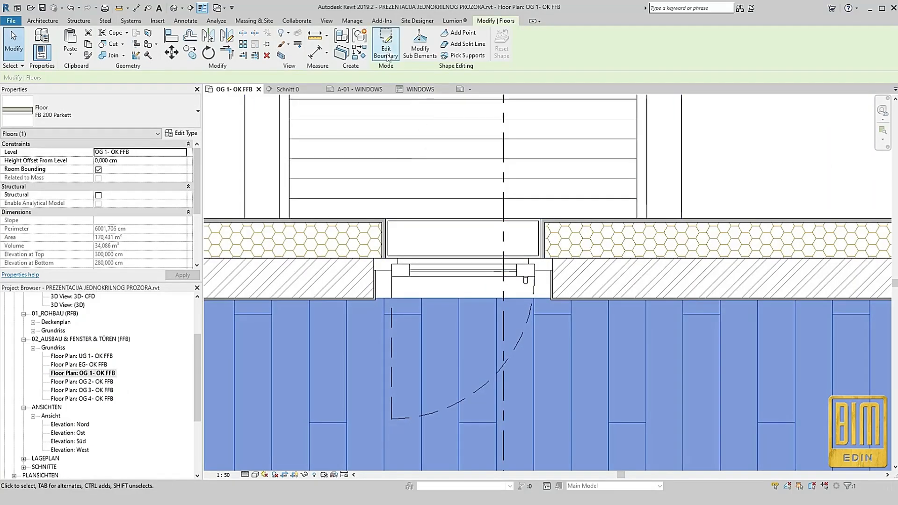
left_click(386, 47)
Draw three boundary lines around the balcony door recess, extending 14 cm from the floor edge into the wall opening
left_click(450, 34)
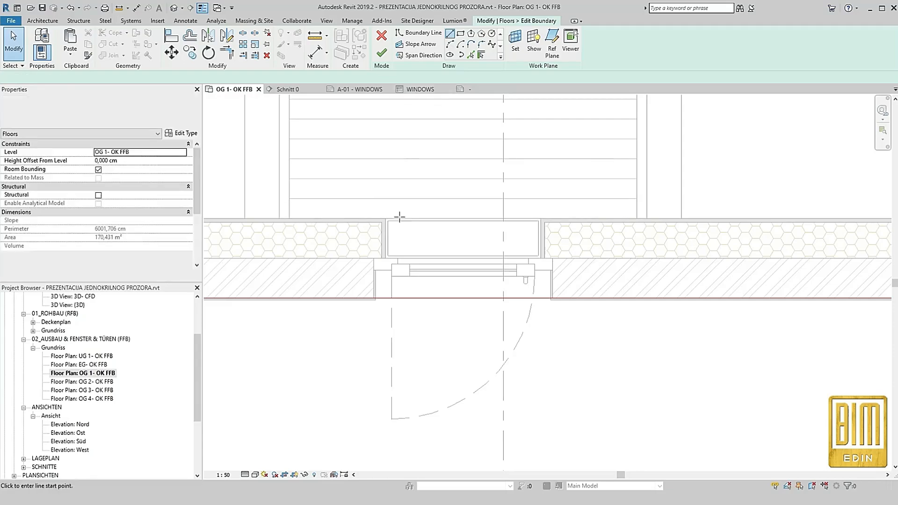
scroll(374, 267, "up", 4)
left_click(381, 259)
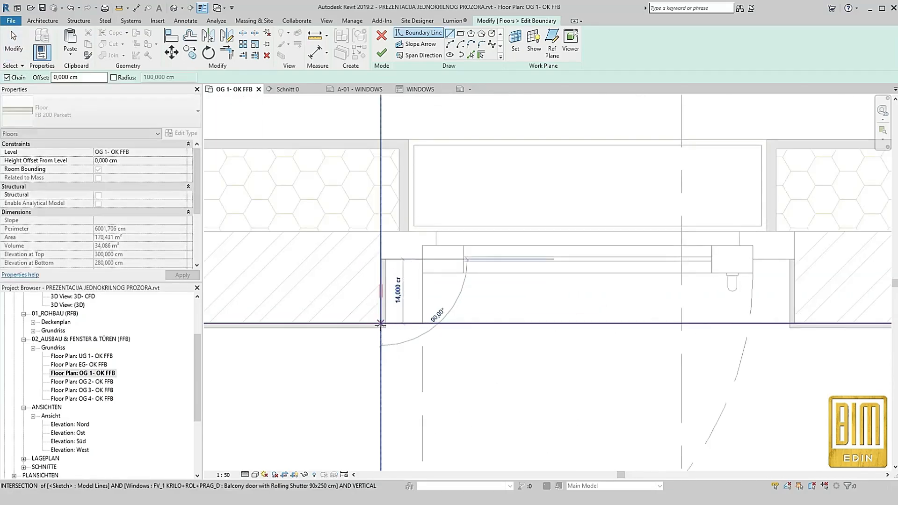
left_click(381, 323)
left_click(380, 260)
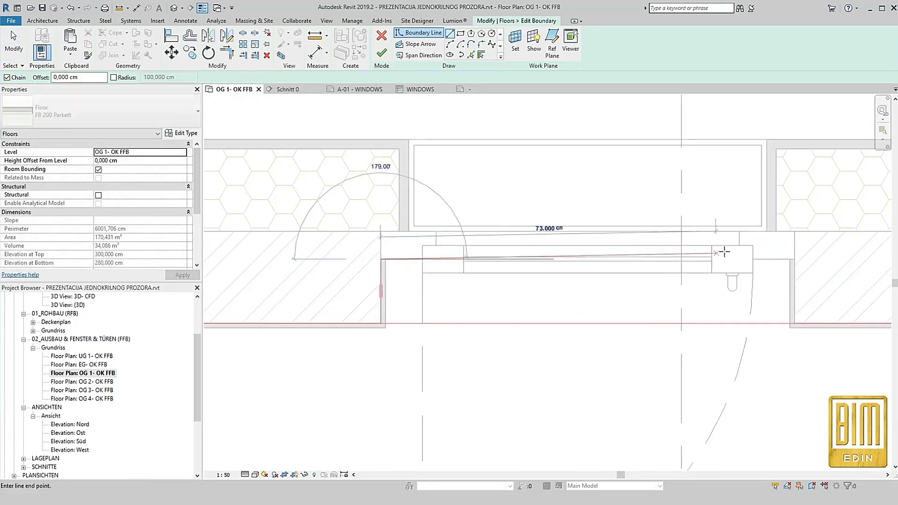
left_click(795, 258)
left_click(795, 323)
Split the original floor edge across the door opening, trim both ends to the recess lines, and finish the boundary sketch
left_click(244, 33)
left_click(535, 323)
key("t")
key("r")
left_click(381, 298)
left_click(362, 322)
scroll(339, 305, "down", 4)
scroll(591, 307, "up", 3)
left_click(604, 300)
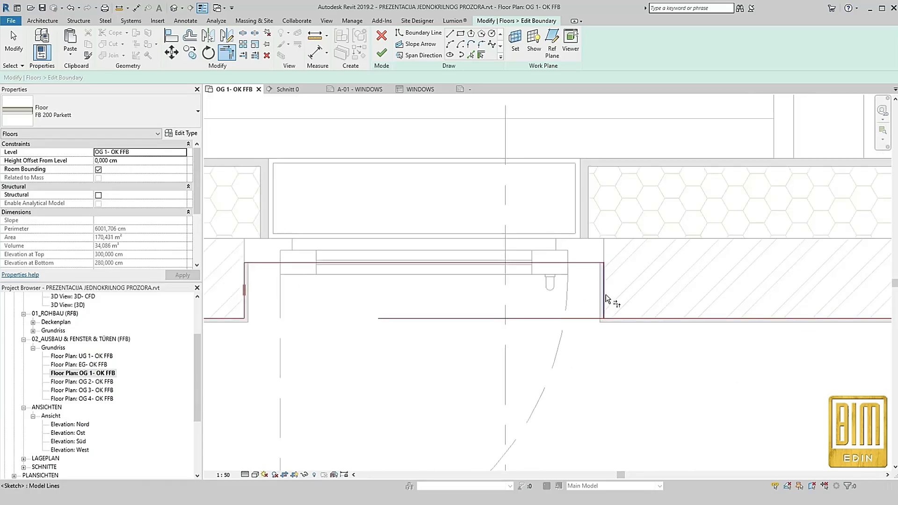
left_click(621, 320)
scroll(445, 317, "down", 3)
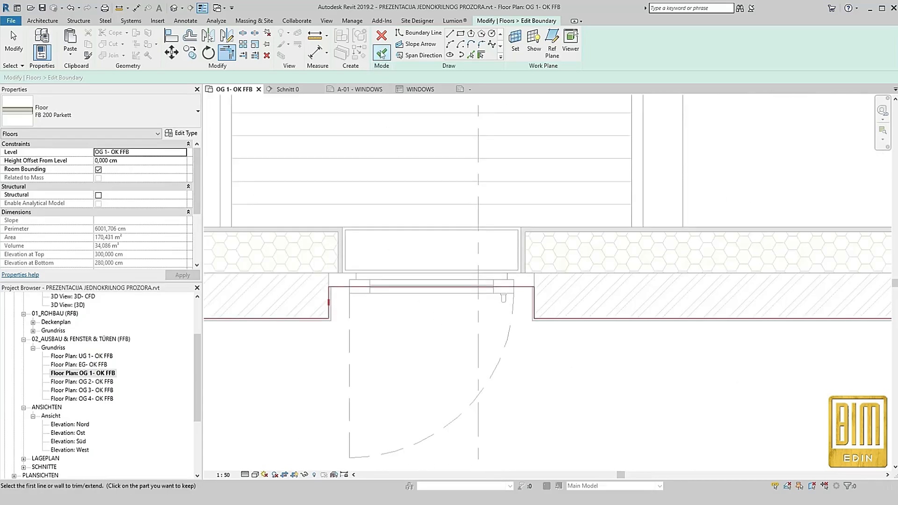
left_click(381, 53)
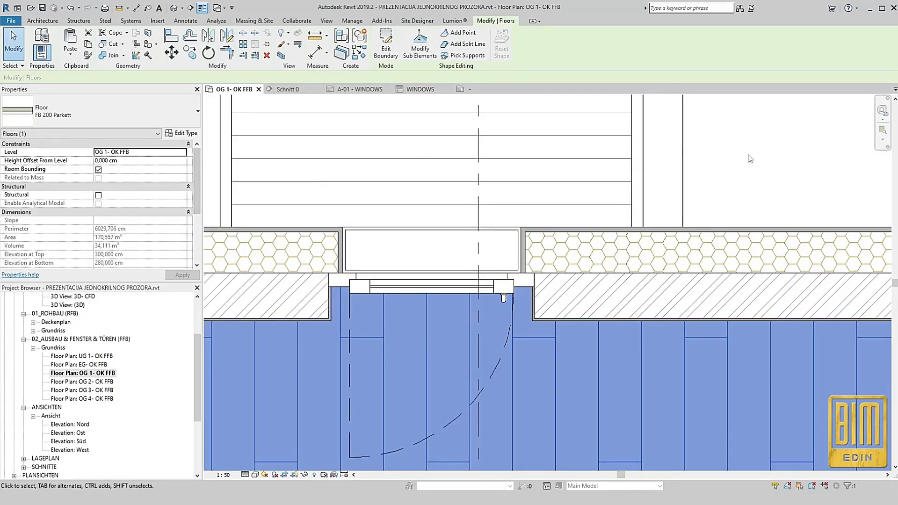
Open the Schnitt 0 section from its section line to check the floor and shutter box at the balcony door
left_click(748, 158)
left_click(479, 171)
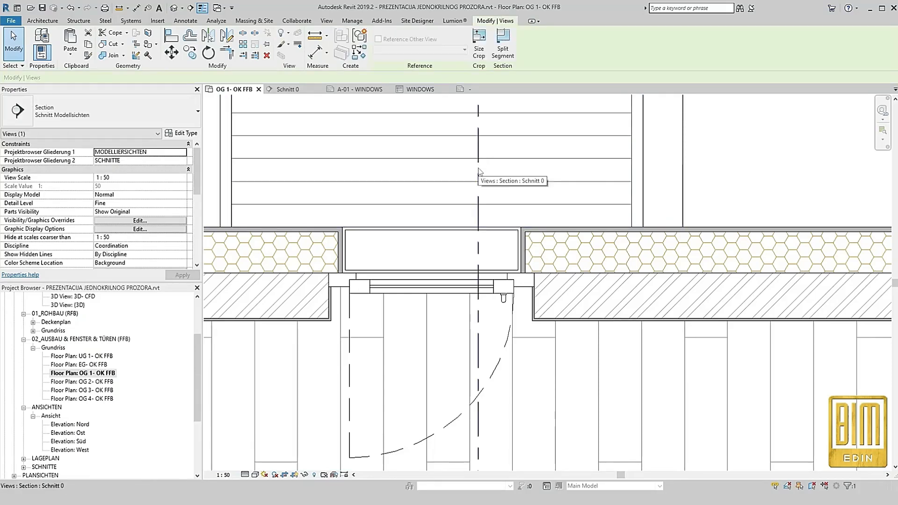
right_click(479, 172)
left_click(520, 222)
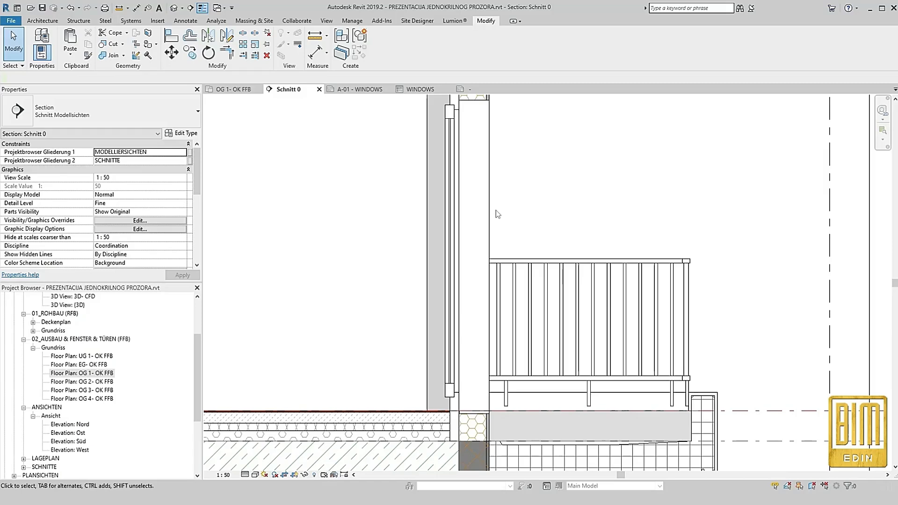
scroll(515, 262, "down", 2)
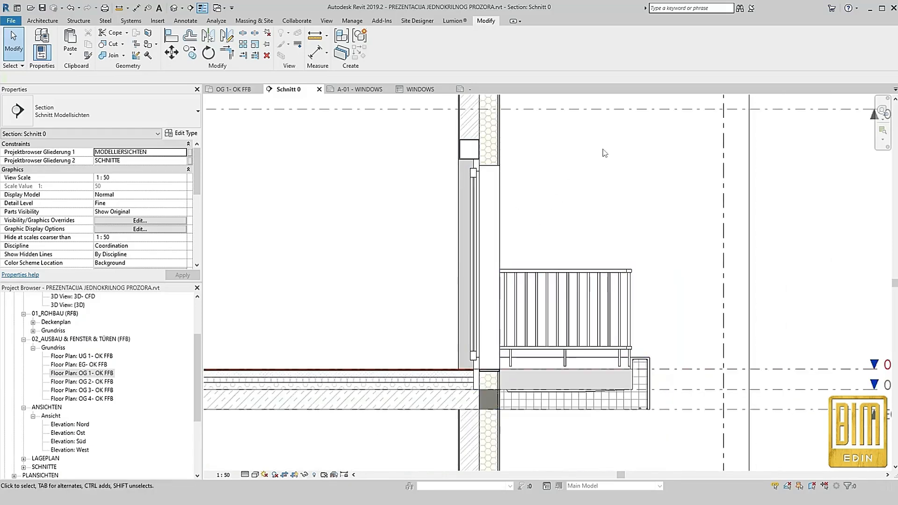
From the OG 1- OK FFB plan, assign the 00 REŠETKA material to the door type's MATERIJAL REŠETKE 2 and apply, accepting the warnings
double_click(78, 375)
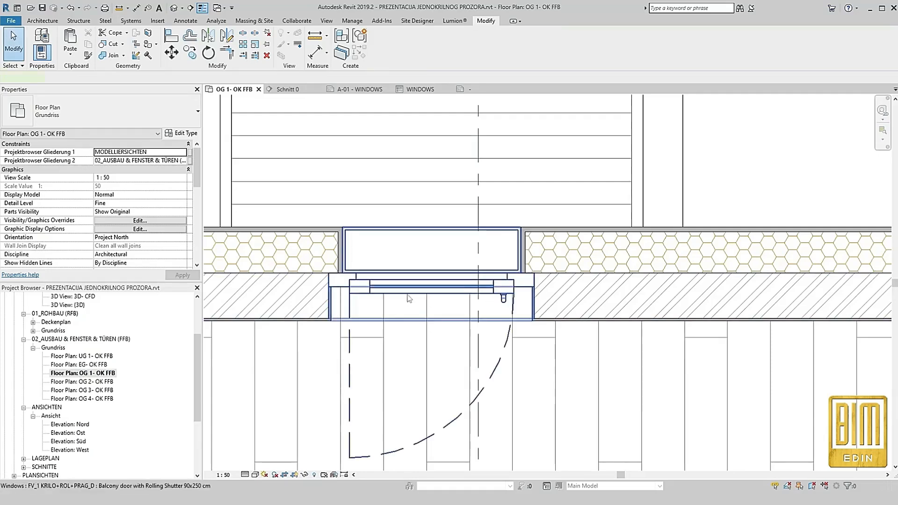
left_click(409, 299)
left_click(181, 134)
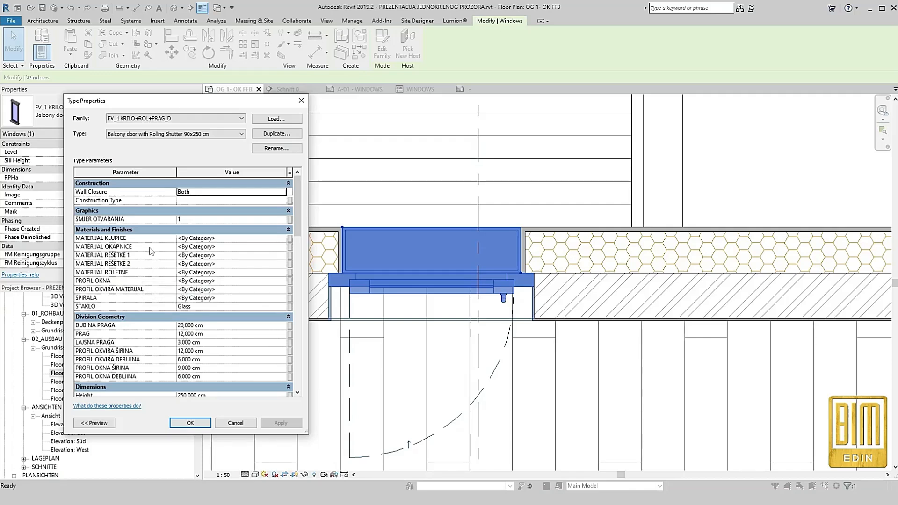
left_click(282, 265)
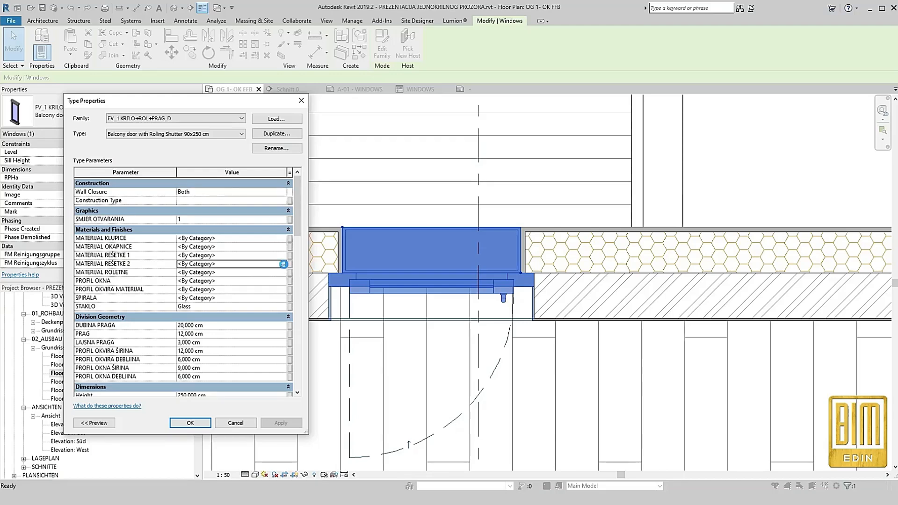
left_click(283, 264)
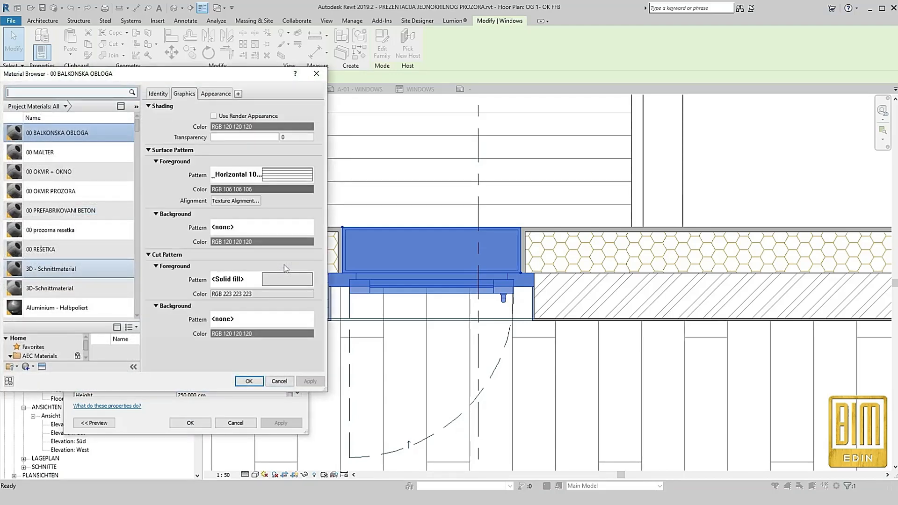
left_click(86, 250)
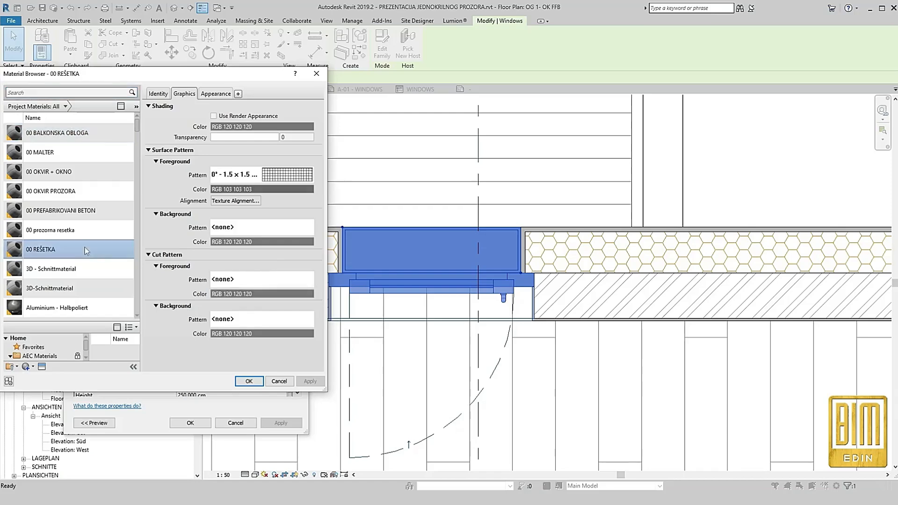
left_click(249, 381)
left_click(281, 422)
left_click(220, 302)
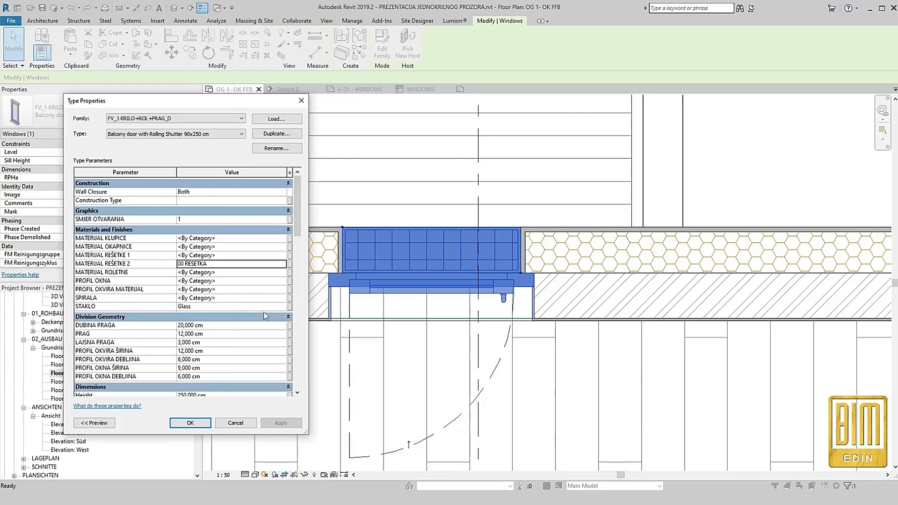
Accept the balcony door's type properties, keeping the applied grille material, and deselect the door
left_click(196, 423)
left_click(723, 170)
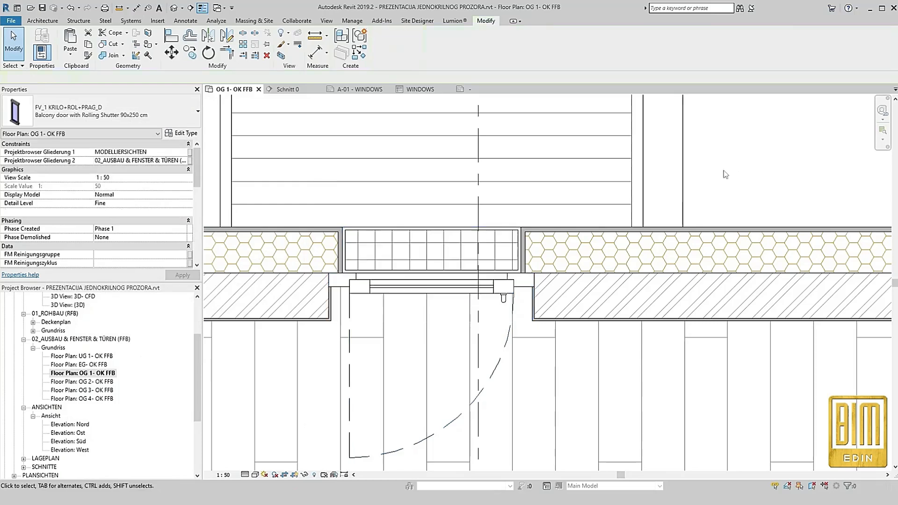
right_click(478, 172)
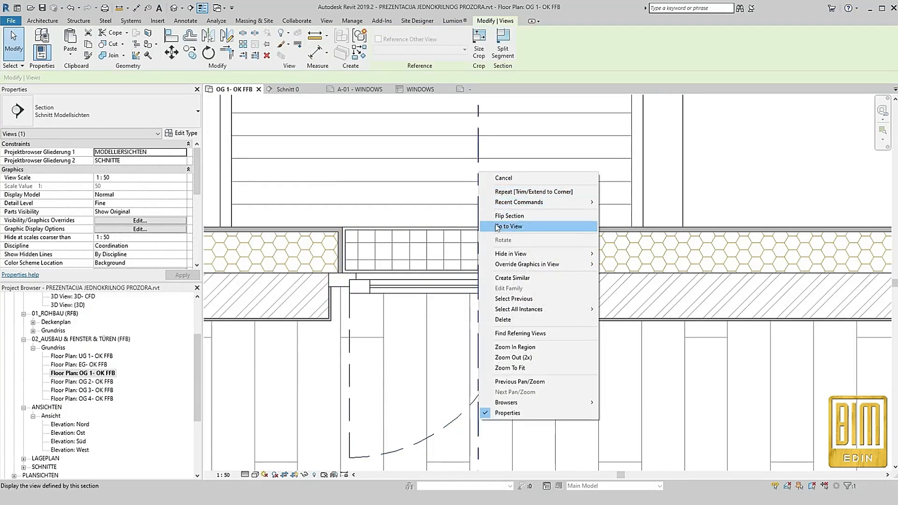
left_click(426, 189)
scroll(433, 233, "down", 3)
scroll(434, 236, "down", 2)
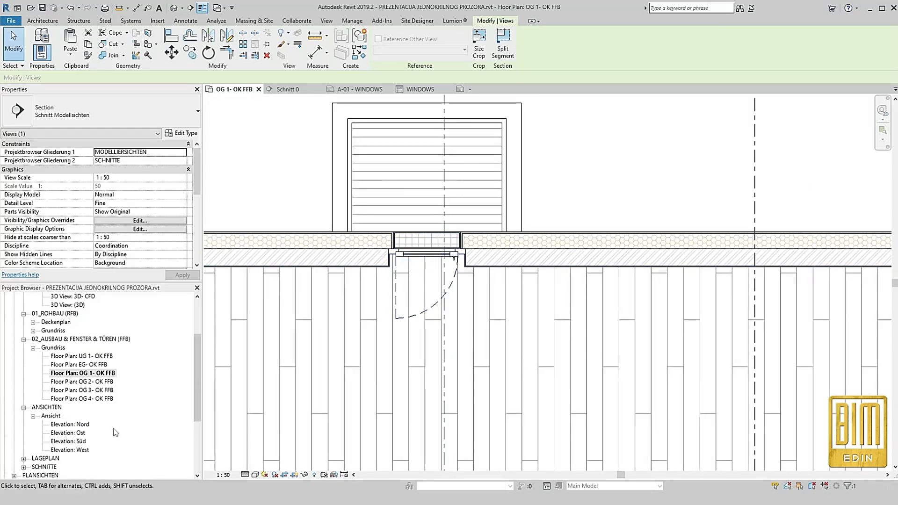
Open the WINDOWS legend and place four legend components side by side in the Balcony door with Rolling Shutter 90x250 cm cell
scroll(107, 423, "down", 4)
double_click(36, 399)
scroll(383, 172, "up", 5)
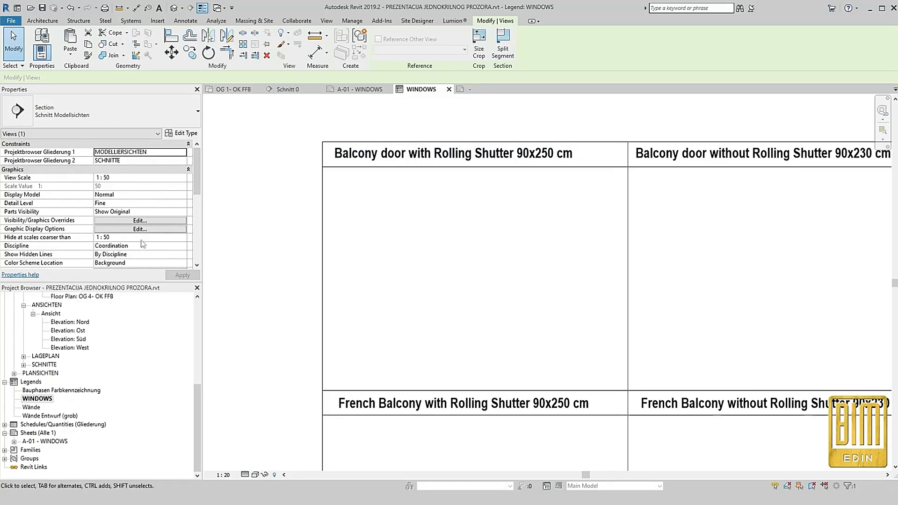
left_click(186, 20)
left_click(302, 53)
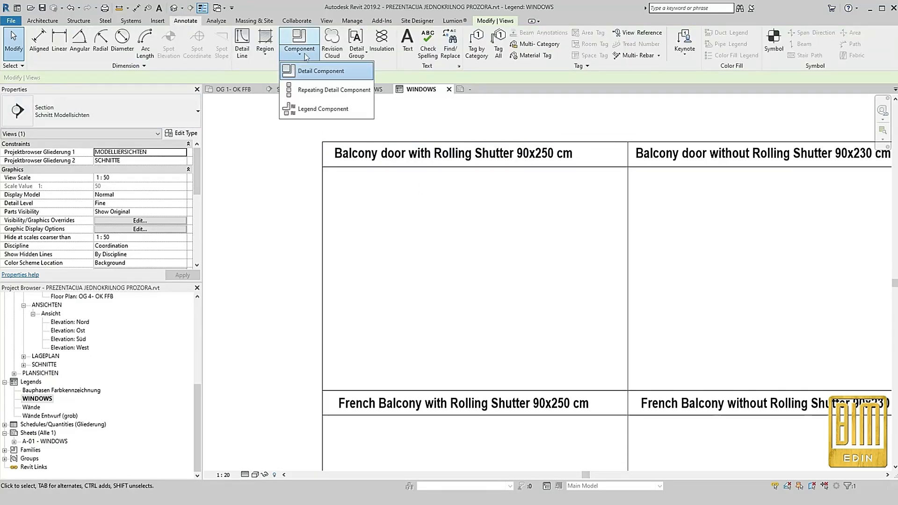
left_click(321, 107)
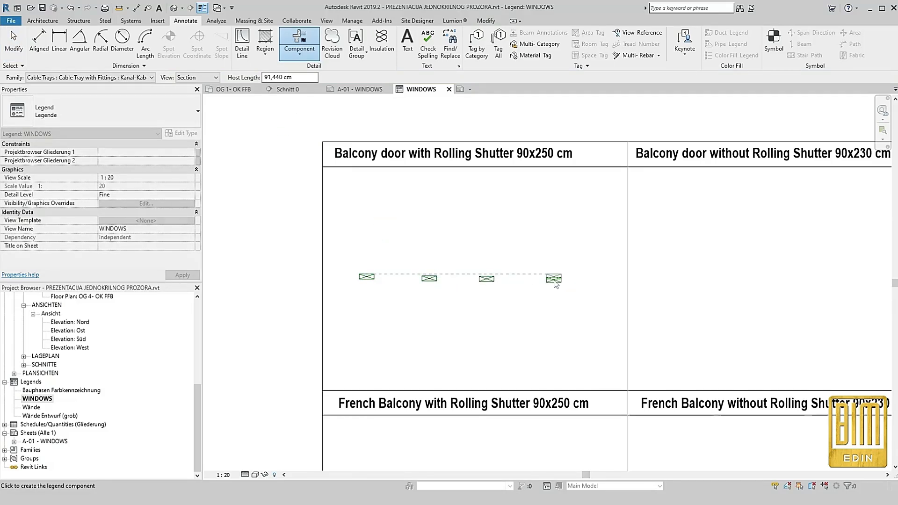
key("Escape")
key("Escape")
Set the first legend component to Windows : FV_1 KRILO+ROL+PRAG_D : Balcony door with Rolling Shutter 90x250 cm and shift it clear of the others
left_click(367, 276)
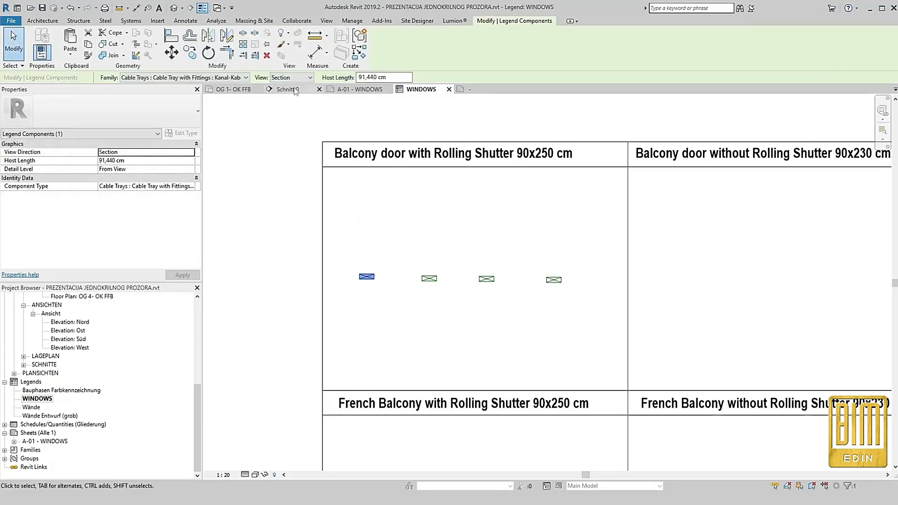
left_click(229, 77)
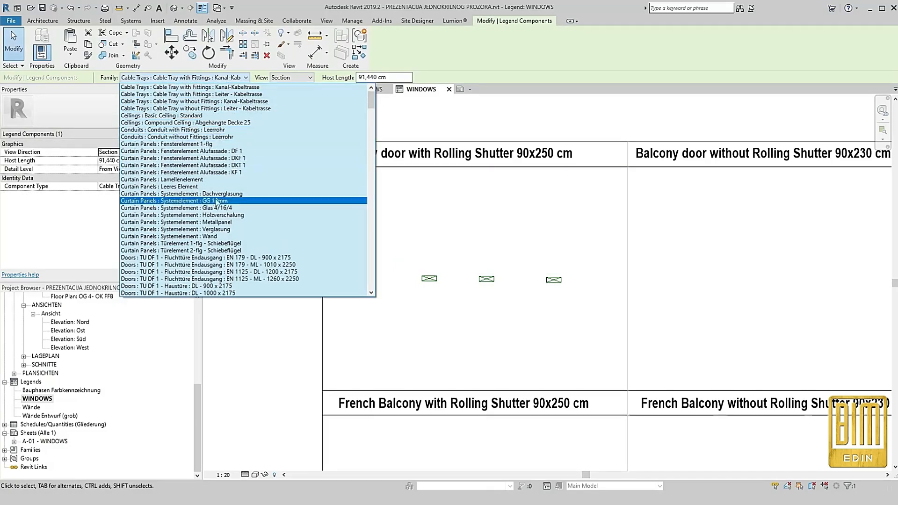
scroll(219, 211, "down", 15)
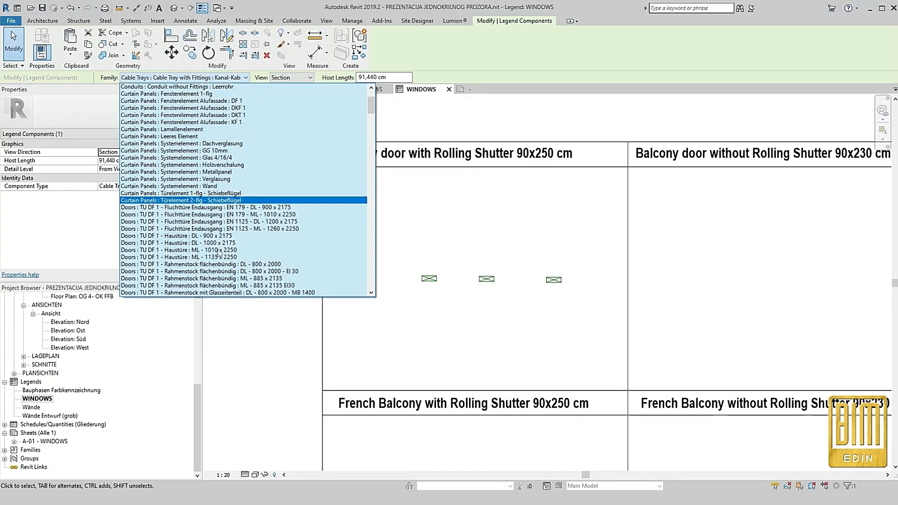
scroll(219, 252, "down", 20)
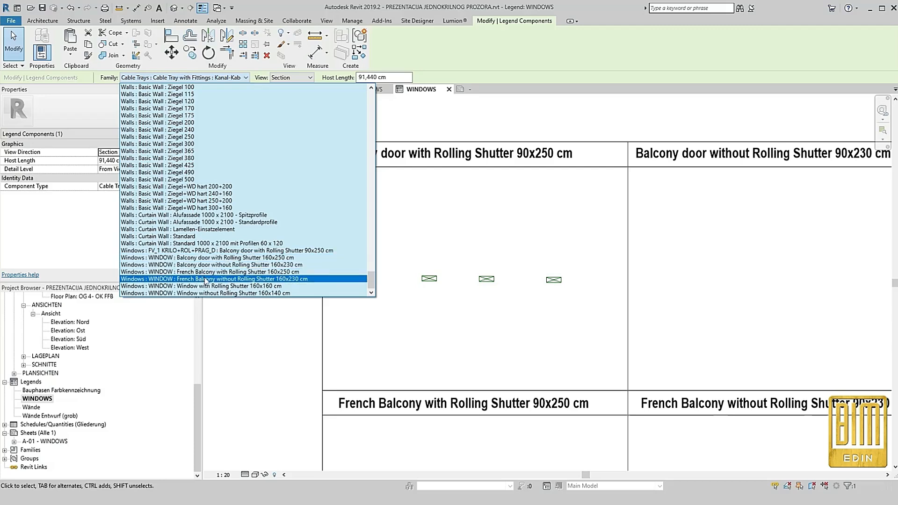
left_click(206, 250)
left_click(386, 240)
left_click(370, 268)
left_click_drag(370, 268, 387, 278)
left_click(272, 279)
scroll(419, 281, "up", 2)
left_click(425, 280)
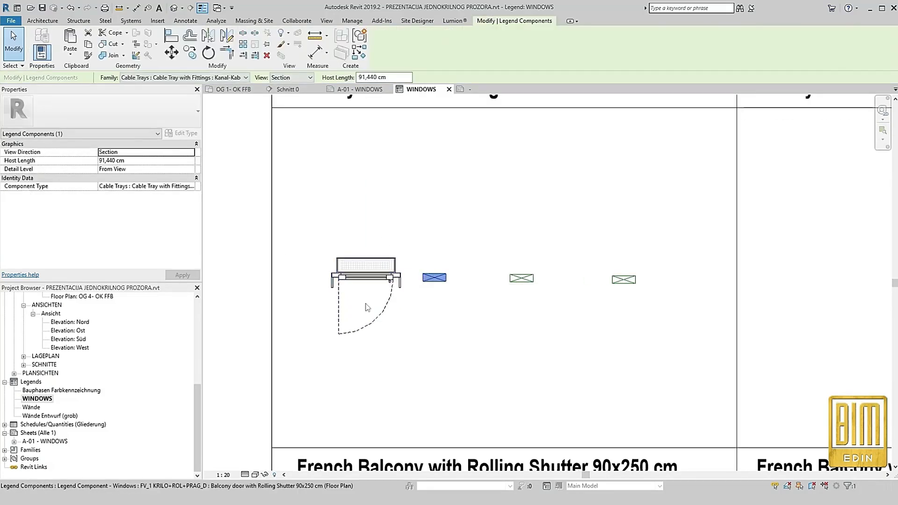
Try a host length of 90 cm on the balcony door's floor plan legend component
scroll(348, 309, "up", 2)
left_click(322, 275)
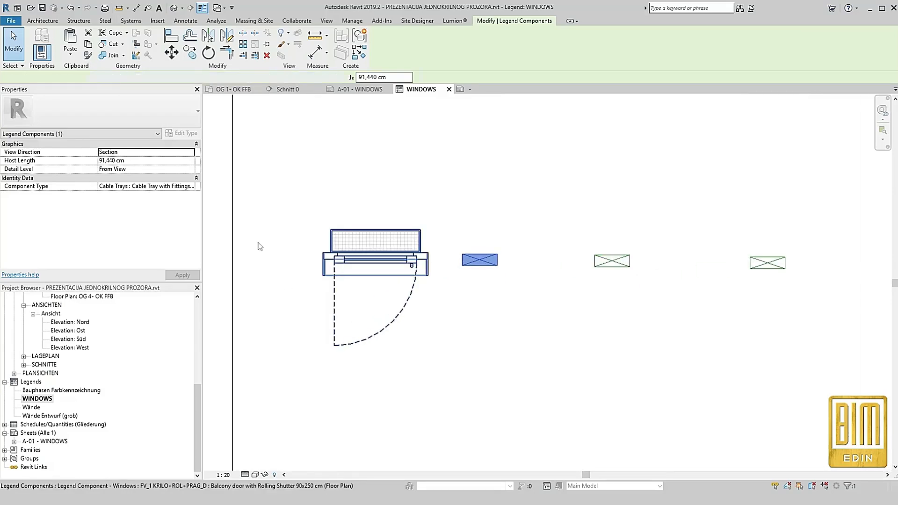
left_click(138, 160)
type("90")
key("Return")
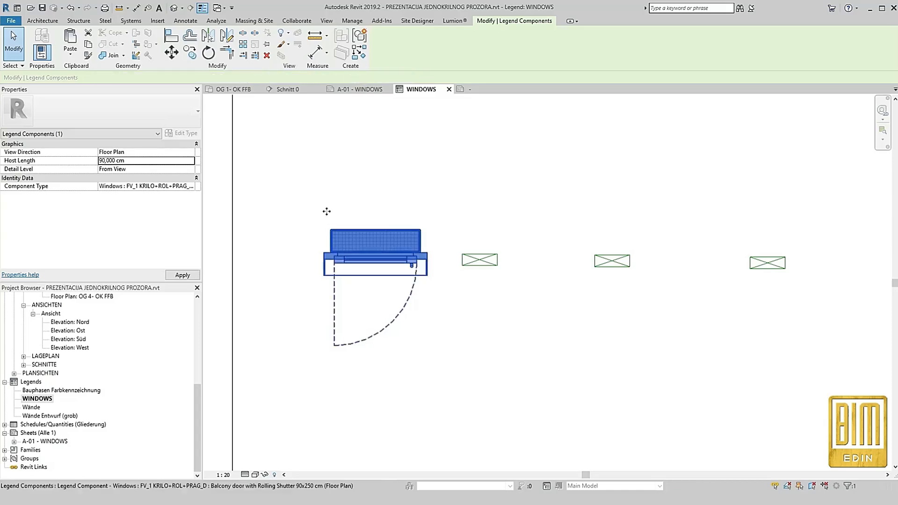
left_click(407, 361)
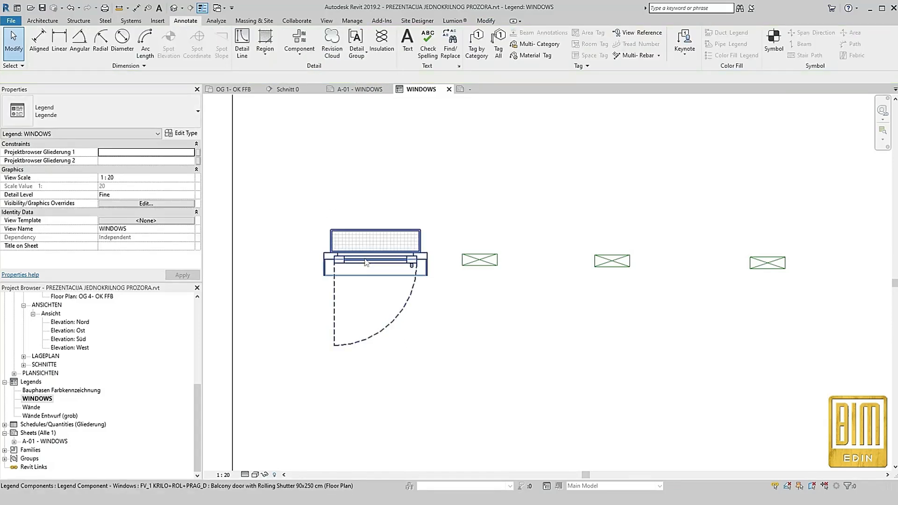
Try a host length of 100 cm on the balcony door's floor plan legend component
left_click(397, 252)
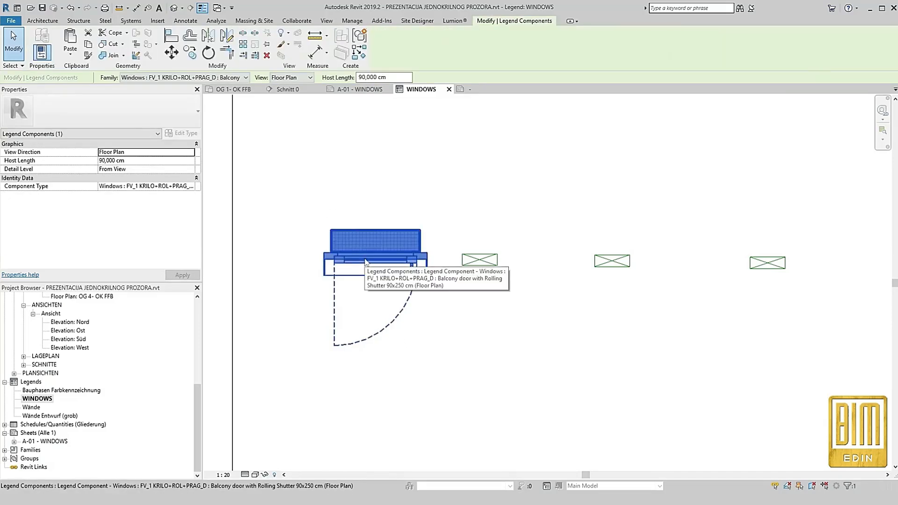
left_click(143, 159)
type("100")
key("Return")
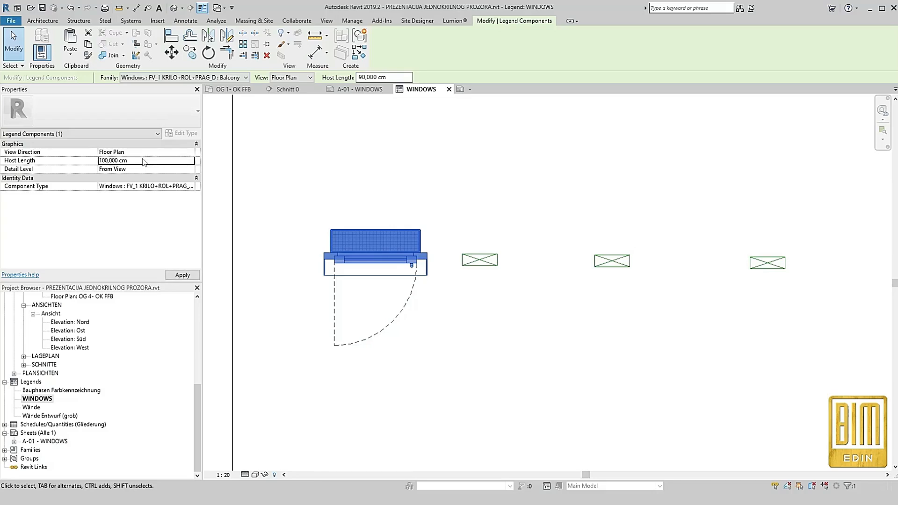
left_click(463, 364)
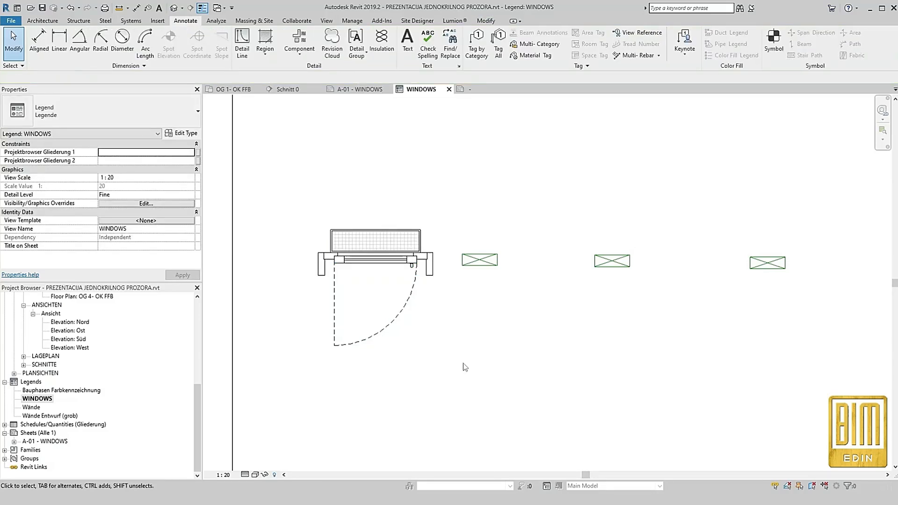
Set the host length of the balcony door's floor plan legend component to 85 cm
scroll(327, 267, "up", 2)
left_click(341, 265)
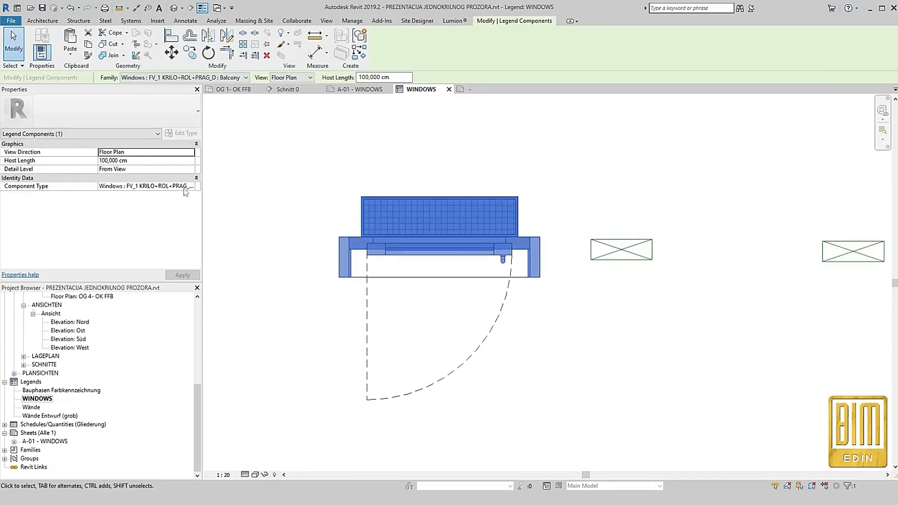
left_click(148, 161)
type("80")
key("Return")
left_click(478, 427)
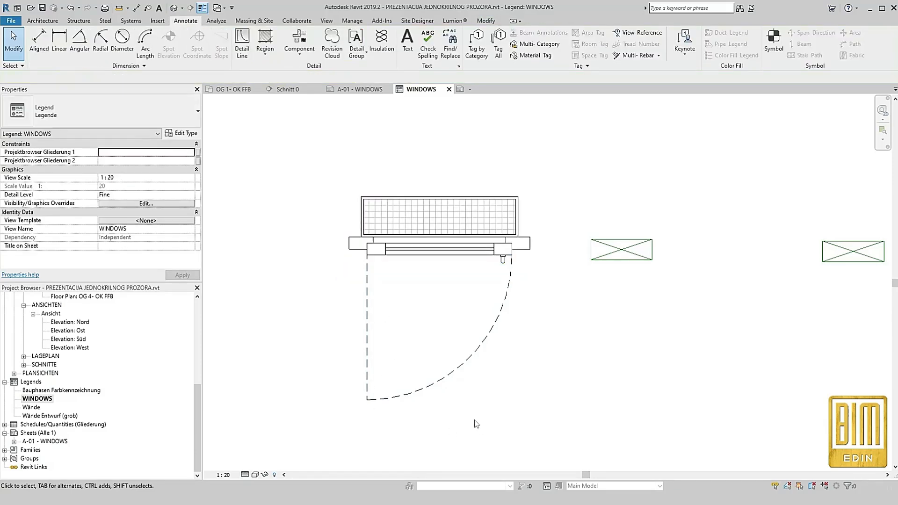
Match the type of the three remaining placeholder legend components to the balcony door component
scroll(478, 427, "down", 4)
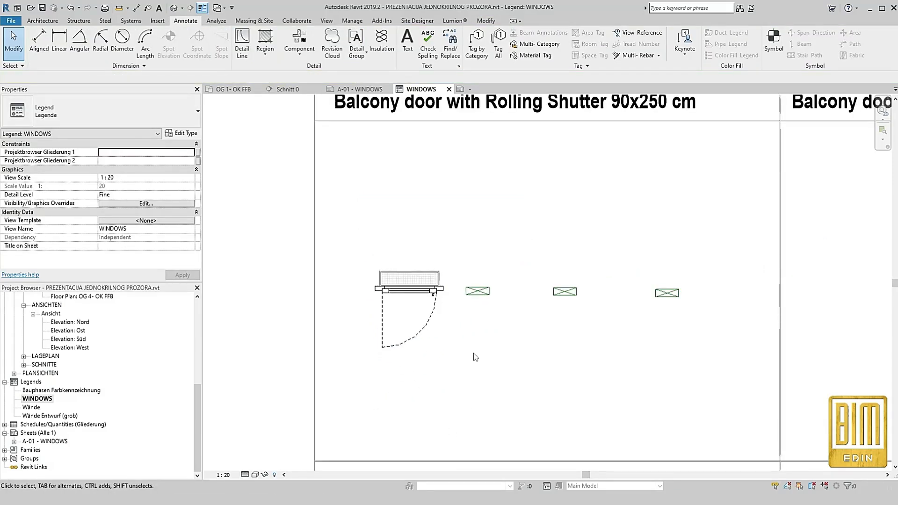
left_click(429, 284)
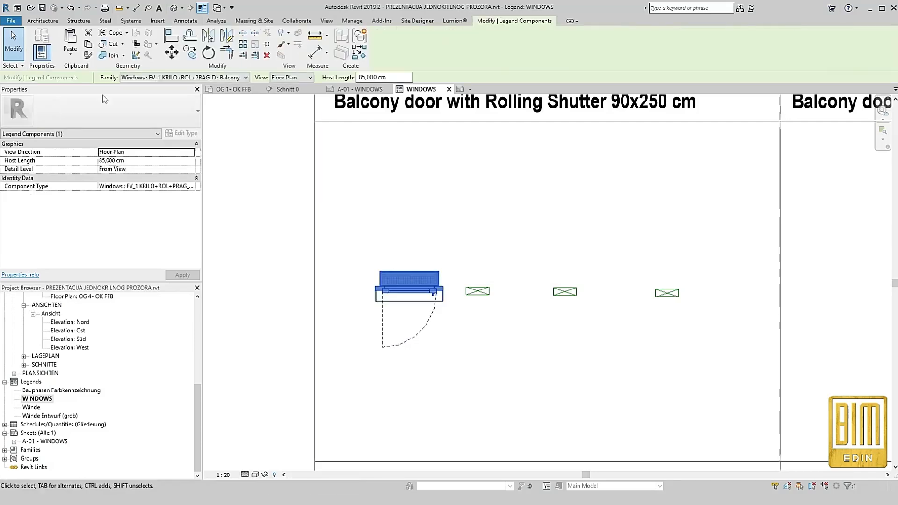
left_click(88, 55)
left_click(409, 280)
left_click(477, 291)
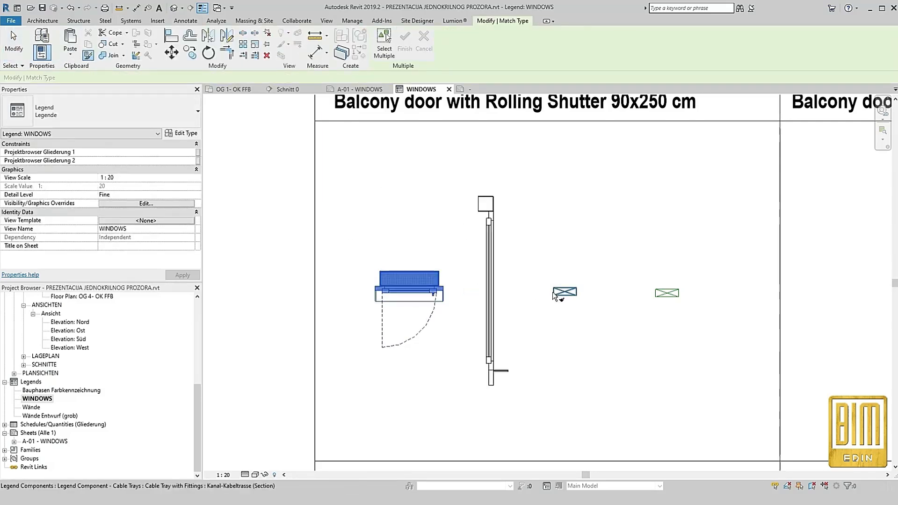
left_click(558, 292)
left_click(658, 295)
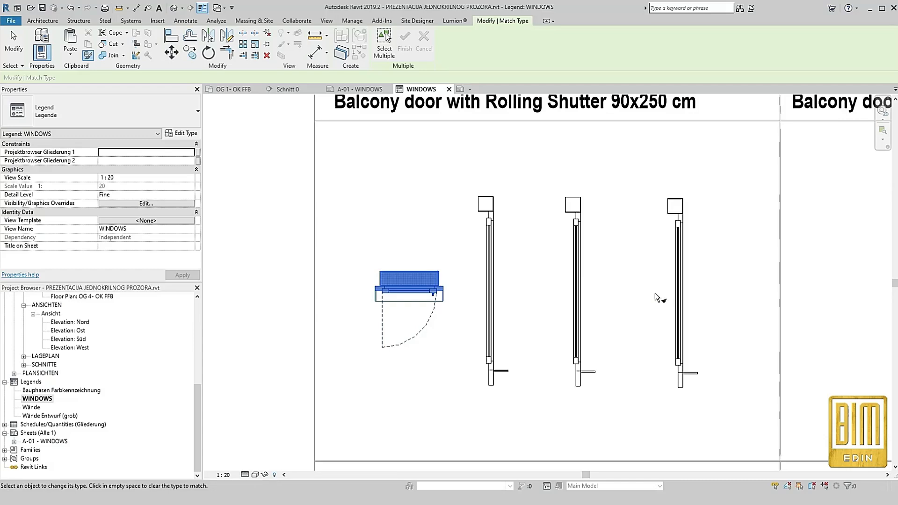
left_click(14, 45)
Set the second legend component's view to Elevation : Front and the third one's to Elevation : Back
left_click(494, 243)
left_click(294, 79)
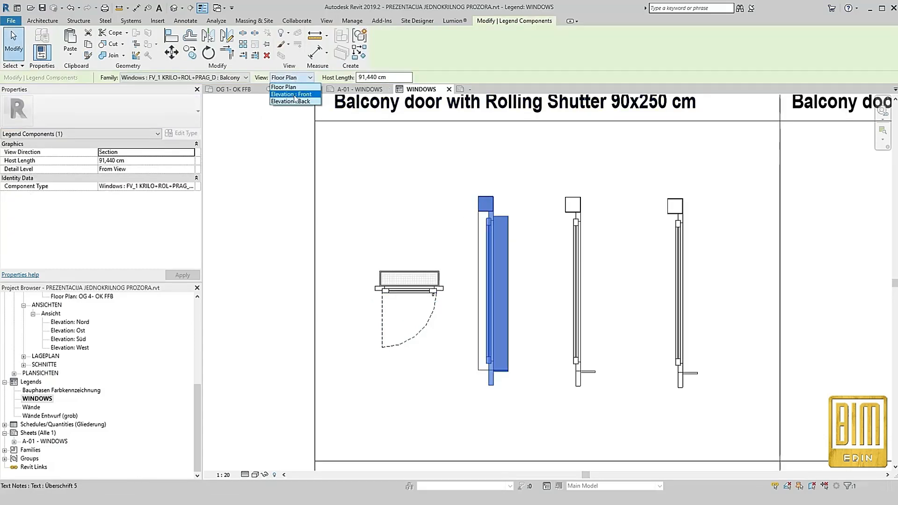
left_click(294, 92)
left_click(578, 229)
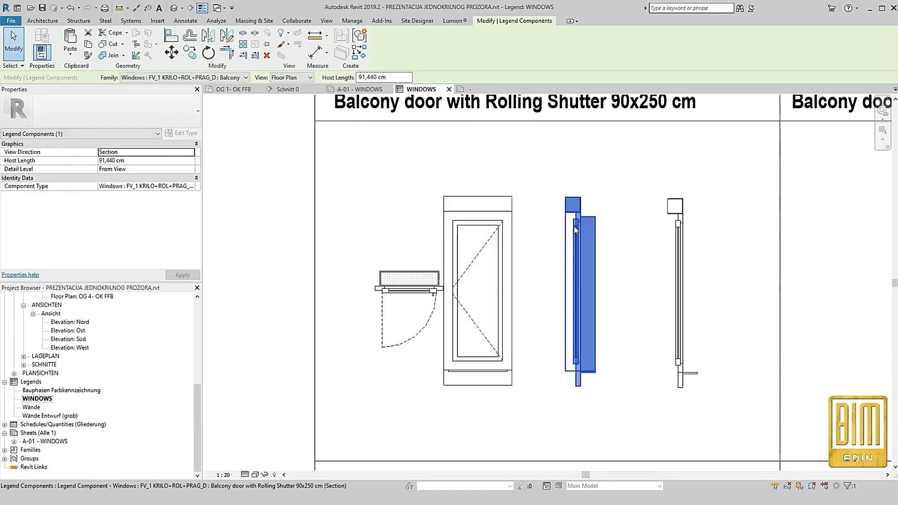
left_click(291, 77)
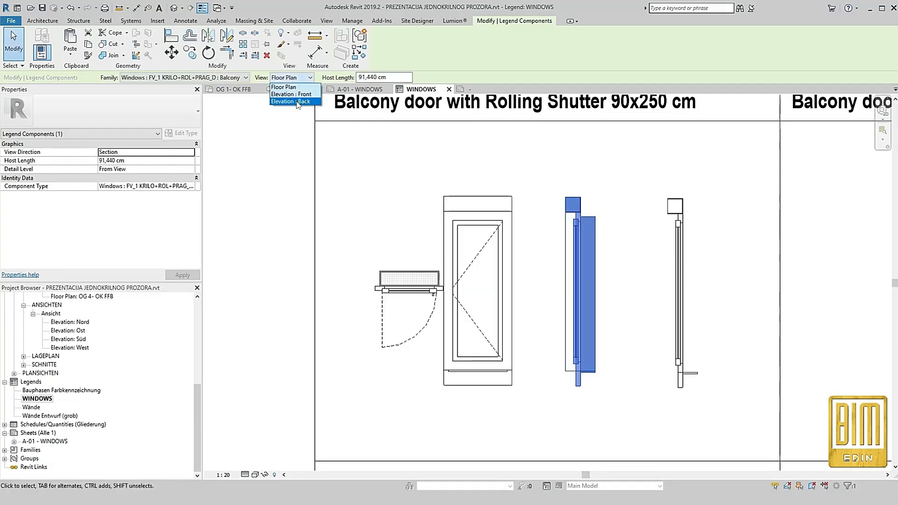
left_click(294, 98)
Arrange the legend views in a row, with the back elevation above the floor plan, the front elevation beside it and the section at the end
scroll(623, 252, "down", 2)
left_click(535, 269)
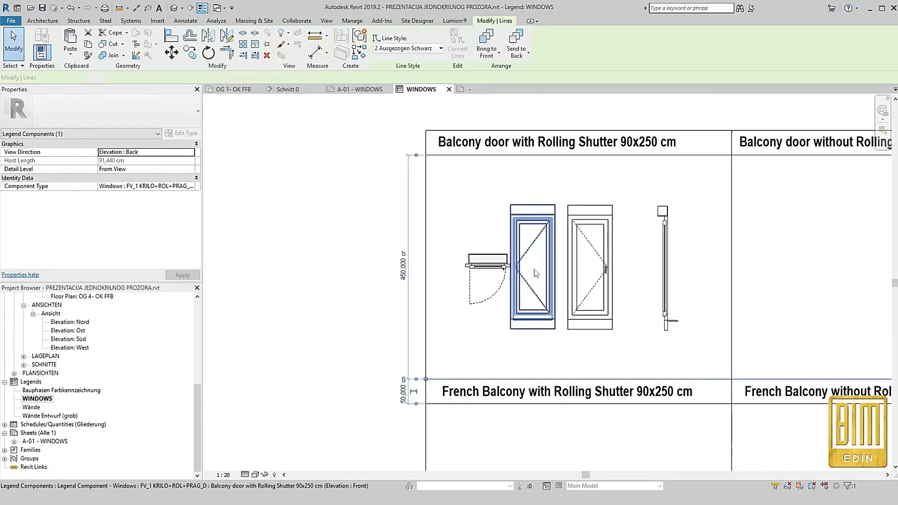
left_click(593, 275)
left_click_drag(593, 275, 502, 203)
left_click(553, 268)
left_click_drag(554, 267, 573, 190)
left_click(663, 249)
left_click_drag(664, 249, 609, 174)
left_click(558, 189)
left_click_drag(558, 189, 564, 189)
left_click(531, 327)
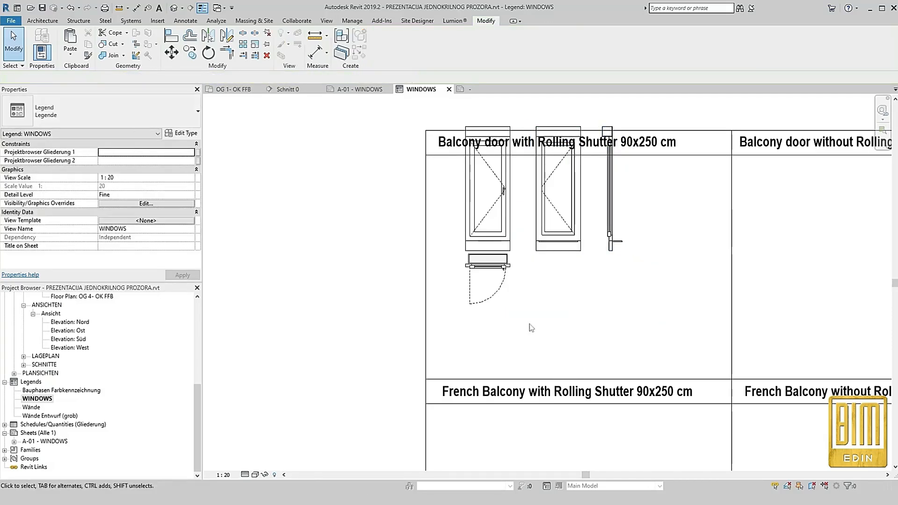
Lower the floor plan component beneath the back elevation, and move all four door views down together to fit inside the cell below its title
left_click(500, 273)
left_click_drag(500, 274, 500, 289)
left_click_drag(702, 207, 457, 313)
key("Down")
key("Down")
key("Down")
key("Down")
key("Down")
key("Down")
key("Down")
key("Down")
key("Down")
key("Down")
left_click(304, 274)
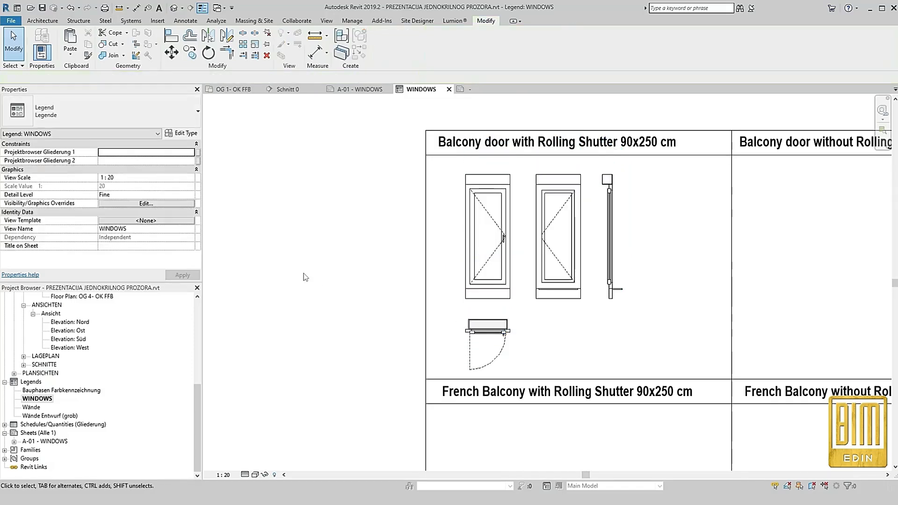
In the OG 1- OK FFB plan, copy the balcony together with its door 350 cm to the right along the wall
scroll(508, 225, "down", 3)
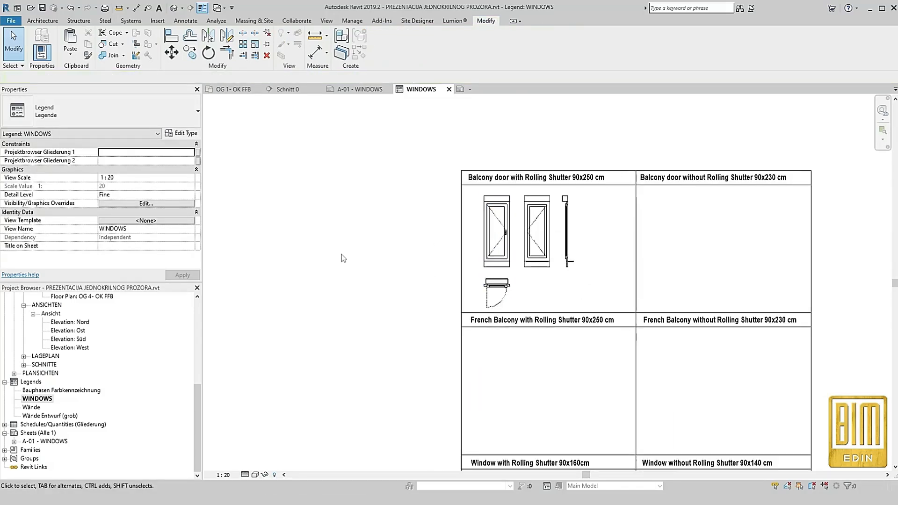
scroll(92, 346, "up", 3)
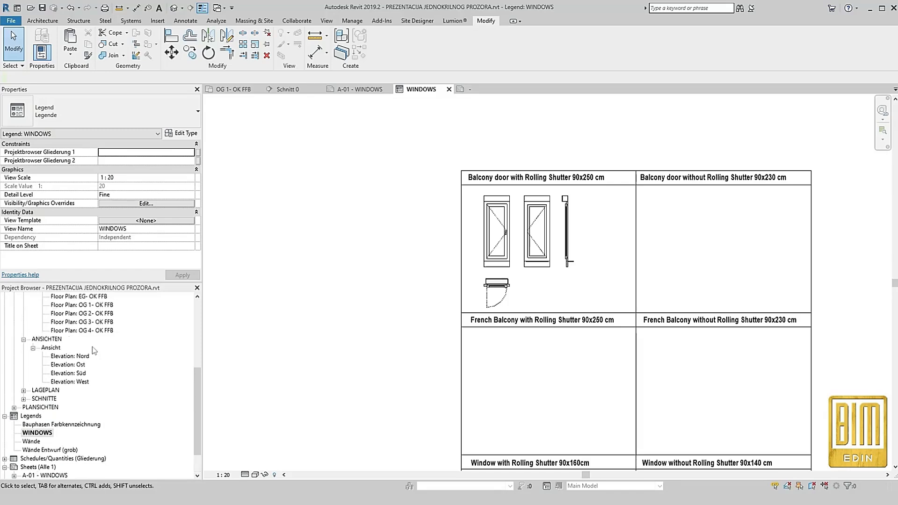
double_click(84, 349)
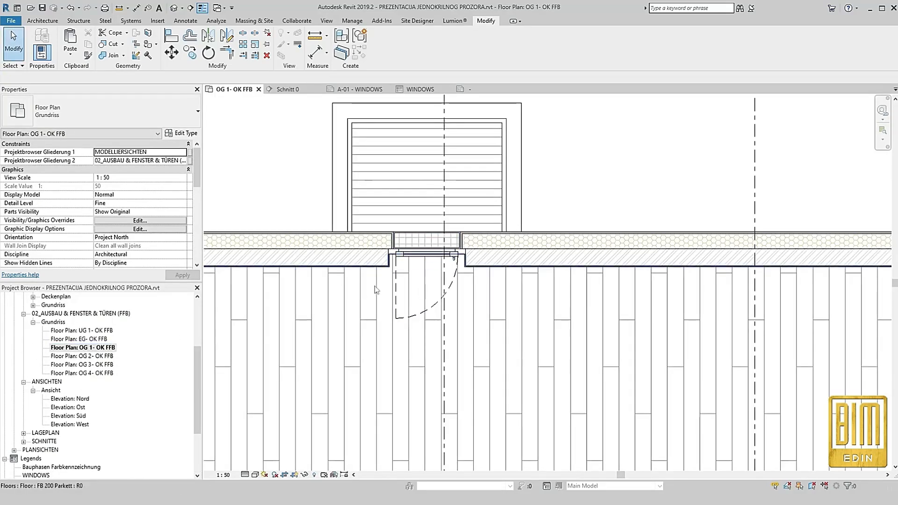
left_click_drag(349, 140, 540, 327)
left_click(190, 53)
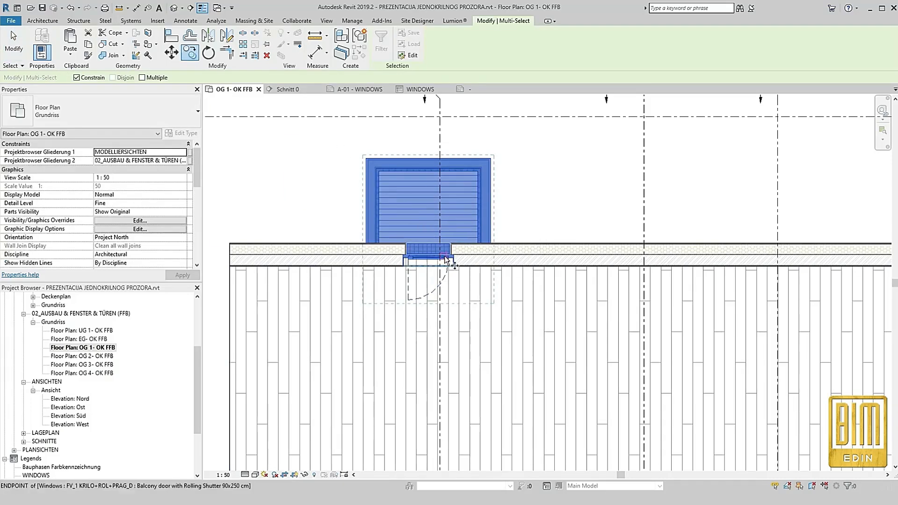
left_click(430, 254)
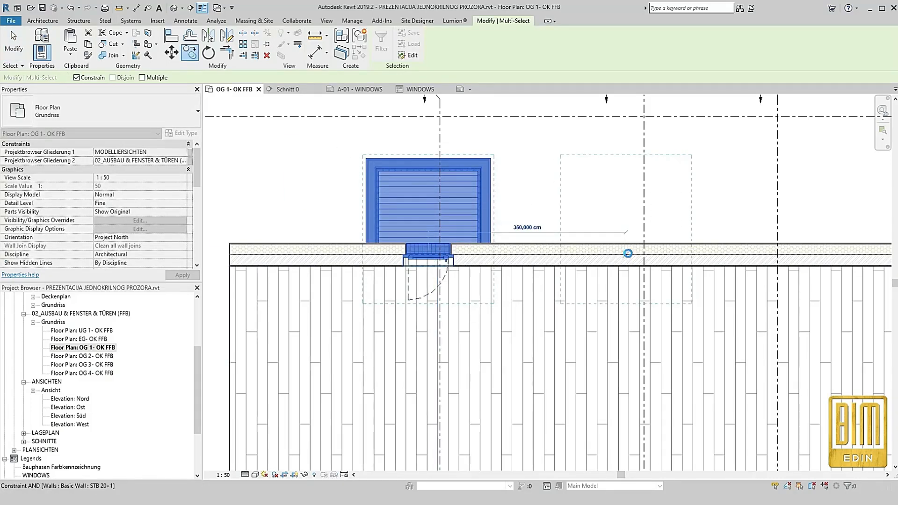
left_click(626, 251)
key("Escape")
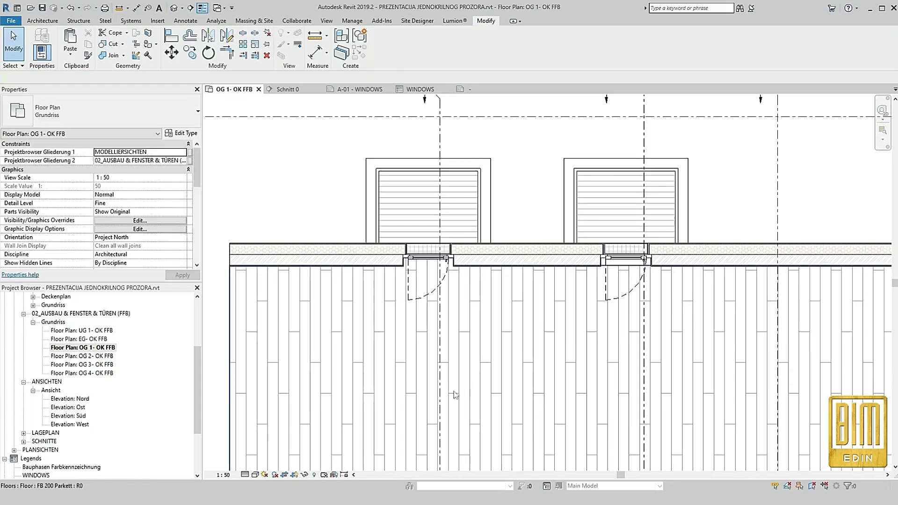
Copy the text "Balcony door without Rolling Shutter 90x230 cm" from the title note above the second door
scroll(460, 385, "down", 2)
scroll(563, 159, "up", 3)
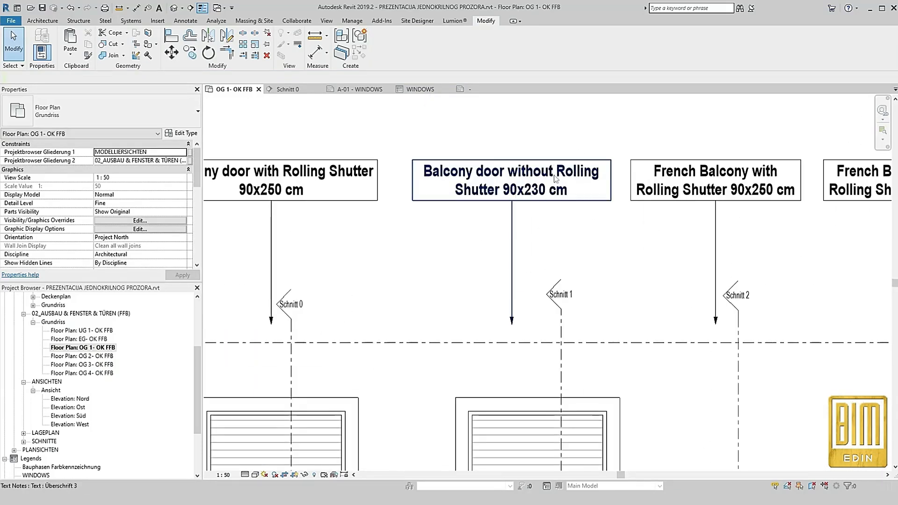
scroll(554, 180, "down", 1)
left_click(516, 188)
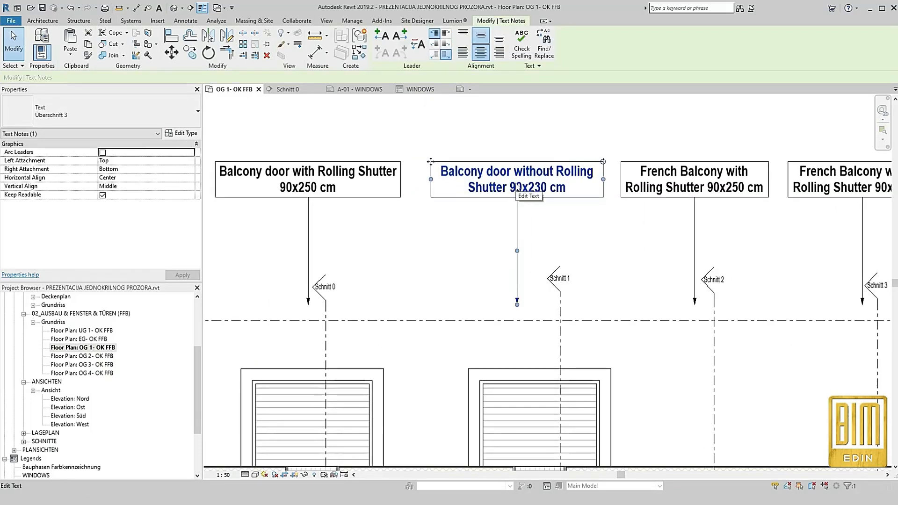
left_click(517, 188)
left_click_drag(569, 188, 440, 171)
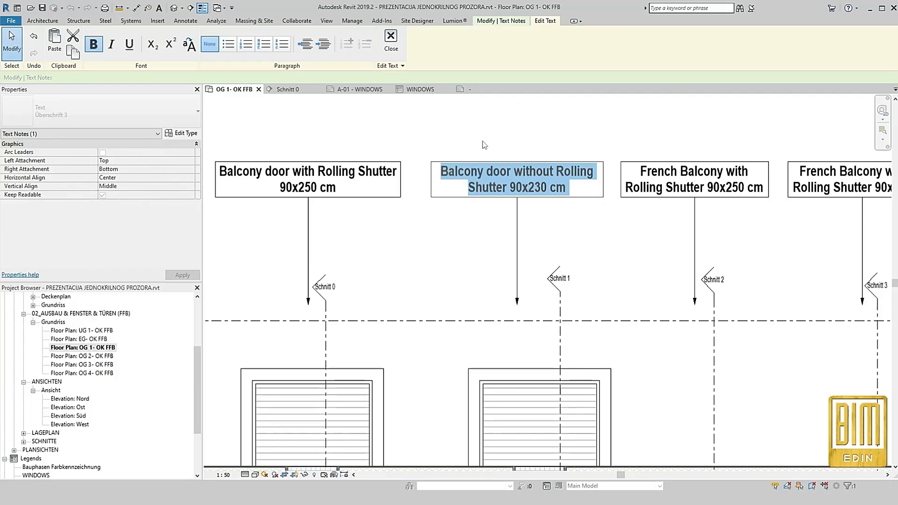
left_click(477, 229)
Duplicate the second balcony door's type under the name "Balcony door without Rolling Shutter 90x230 cm"
scroll(477, 229, "down", 2)
scroll(508, 357, "up", 3)
left_click(181, 134)
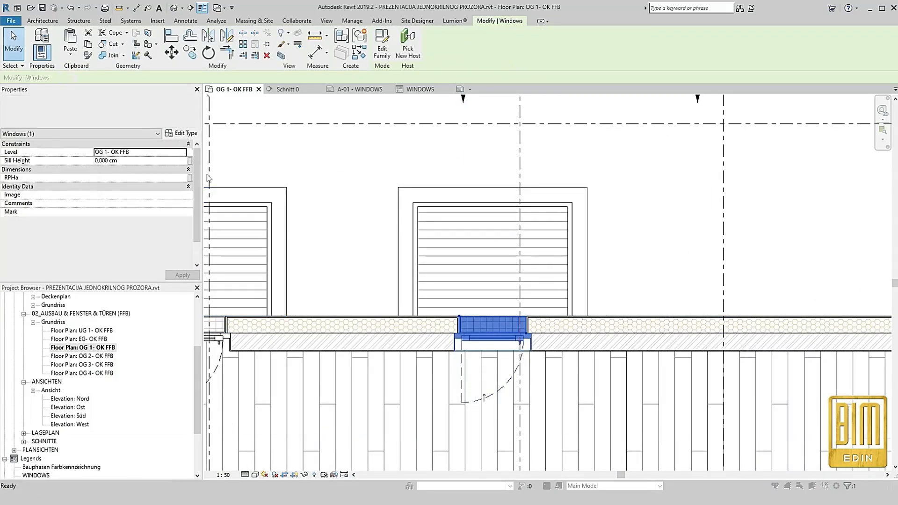
left_click(276, 134)
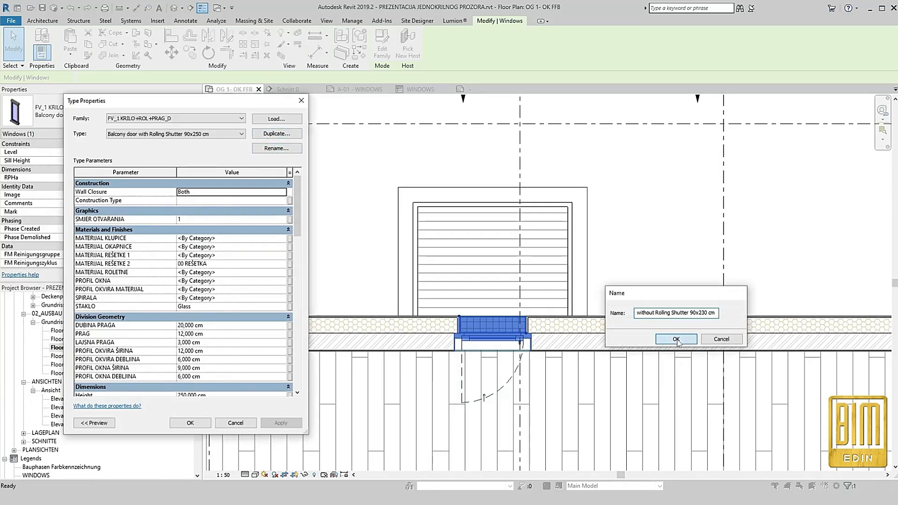
left_click(676, 339)
left_click(222, 303)
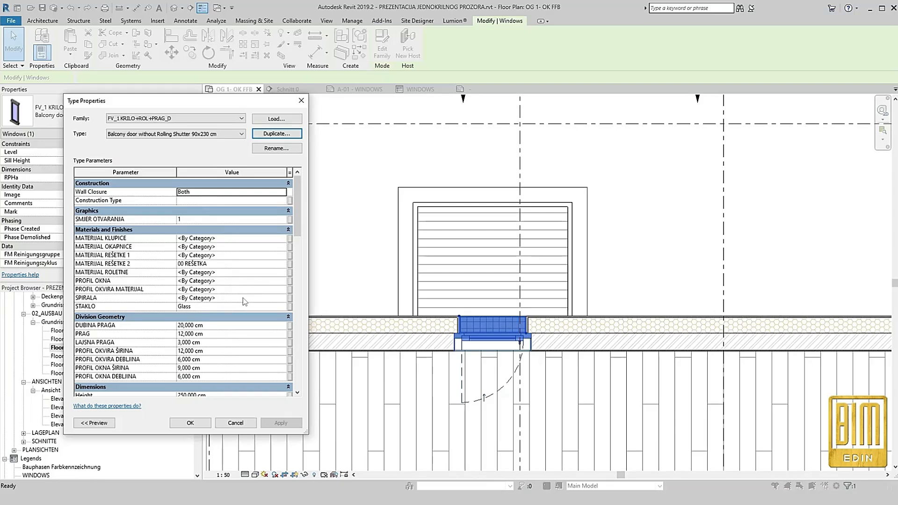
left_click(202, 424)
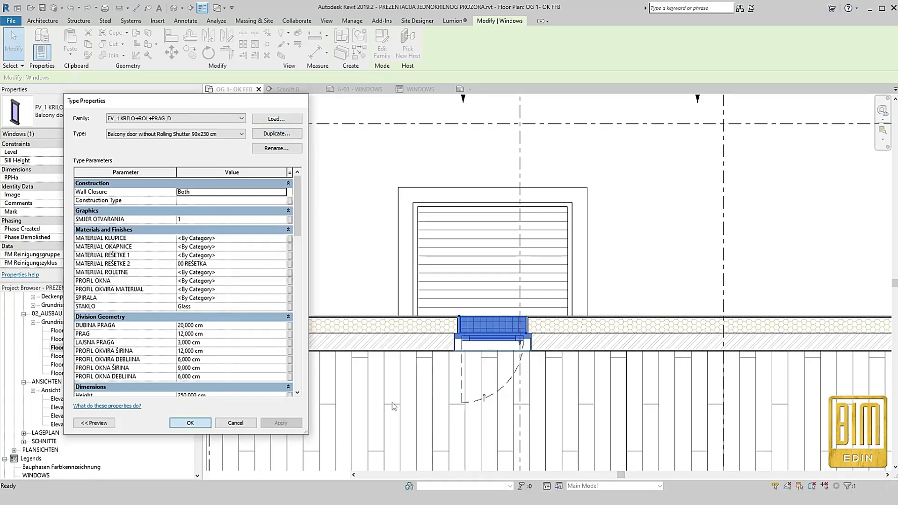
scroll(467, 360, "up", 4)
key("Escape")
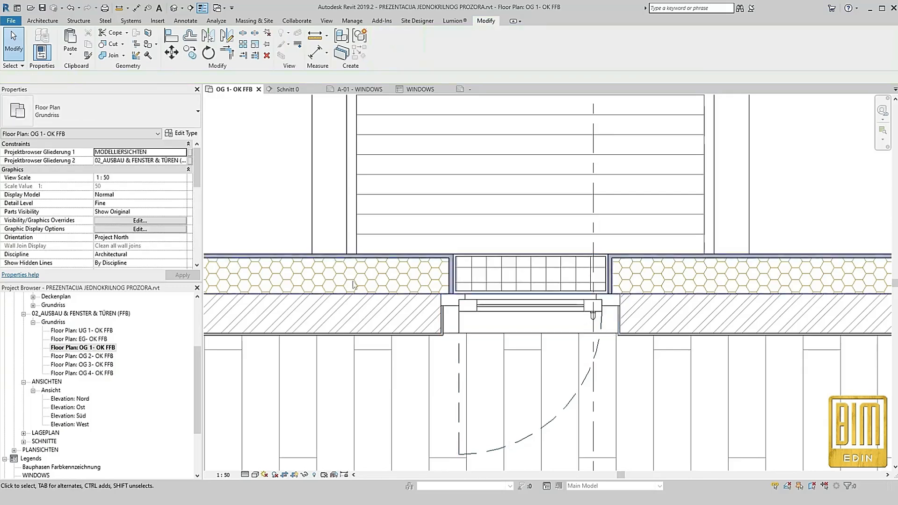
Open the Schnitt 1 section view from its section line through the second door
left_click(593, 205)
right_click(593, 204)
left_click(623, 255)
scroll(619, 246, "up", 5)
In the door's type properties, disable ROLADA and set the roller shutter spacing and box dimensions under Forces to 0 cm
left_click(483, 214)
left_click(187, 135)
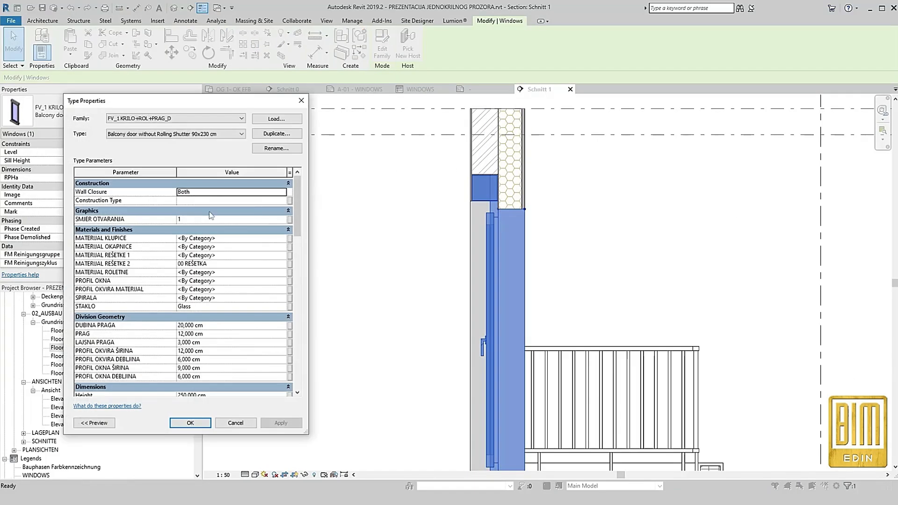
scroll(243, 301, "down", 5)
scroll(240, 300, "down", 5)
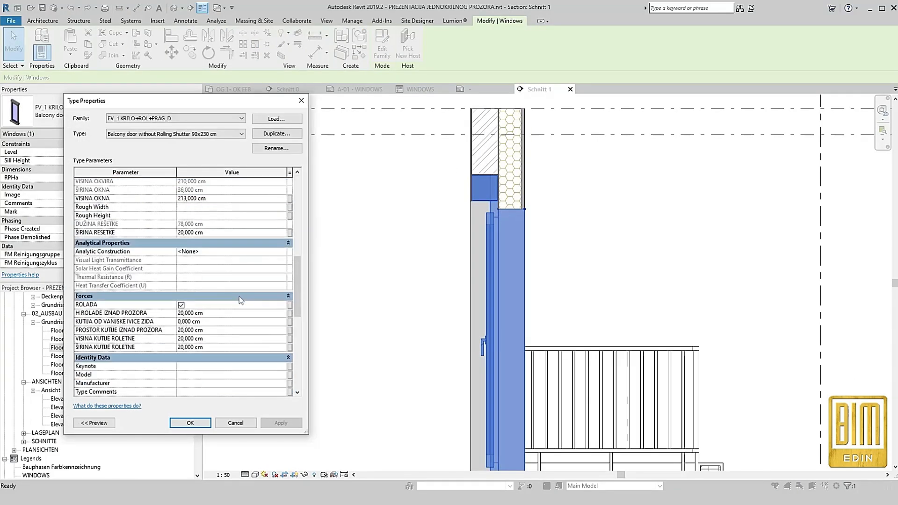
left_click(181, 305)
left_click(220, 313)
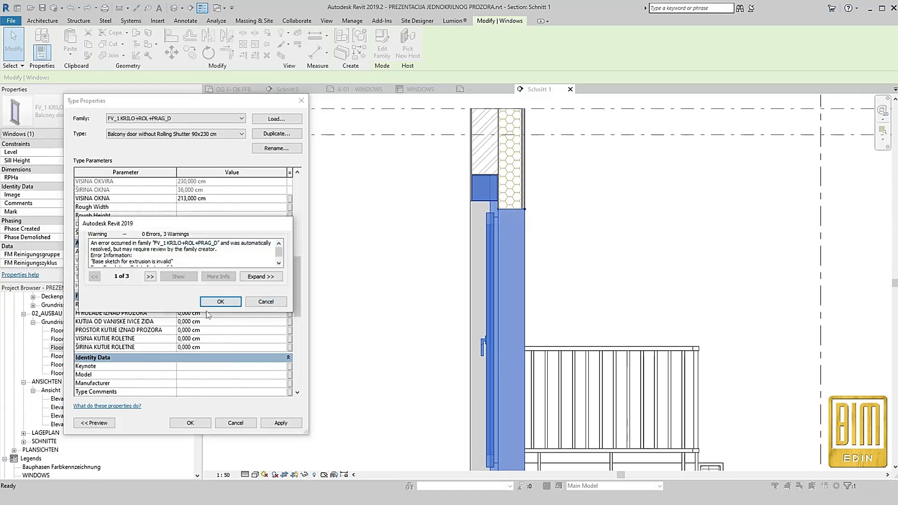
left_click(218, 302)
left_click(196, 422)
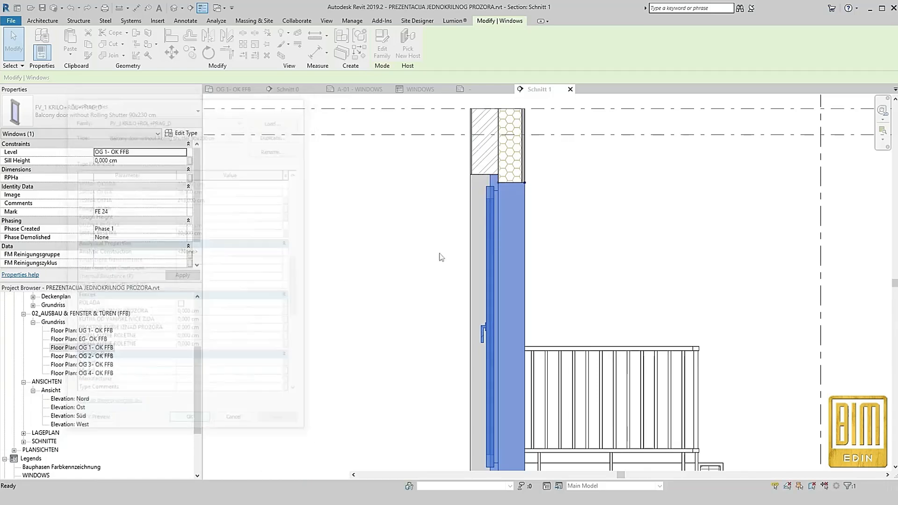
scroll(506, 218, "down", 3)
scroll(458, 293, "up", 2)
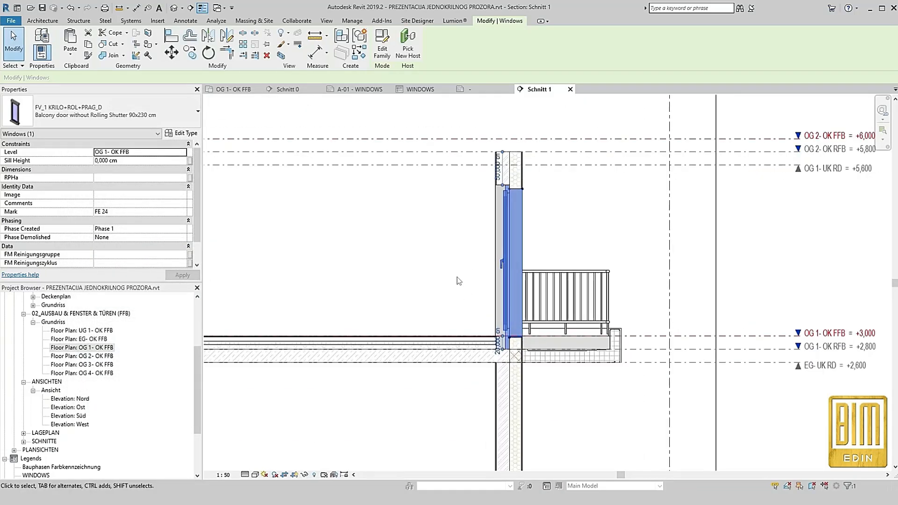
left_click(472, 228)
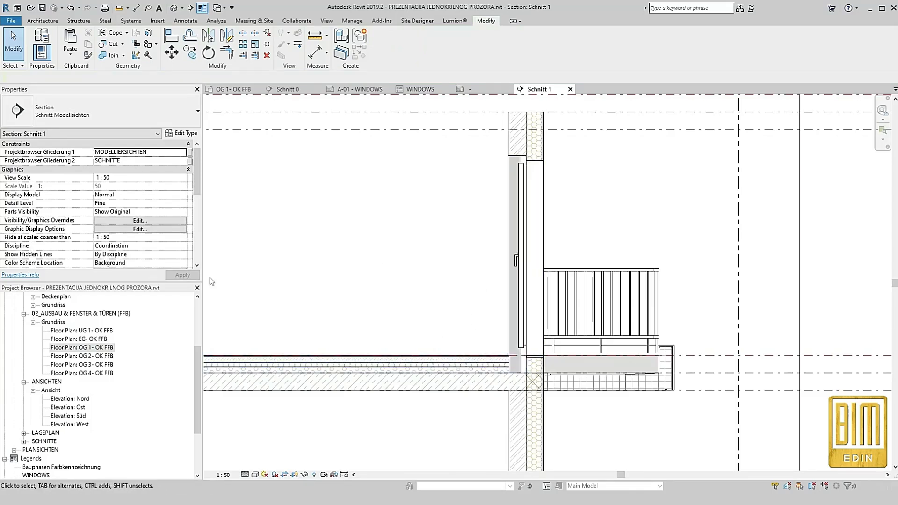
In the OG 1- OK FFB plan, shift the Schnitt 1 line slightly left across the second door and open its section
double_click(90, 351)
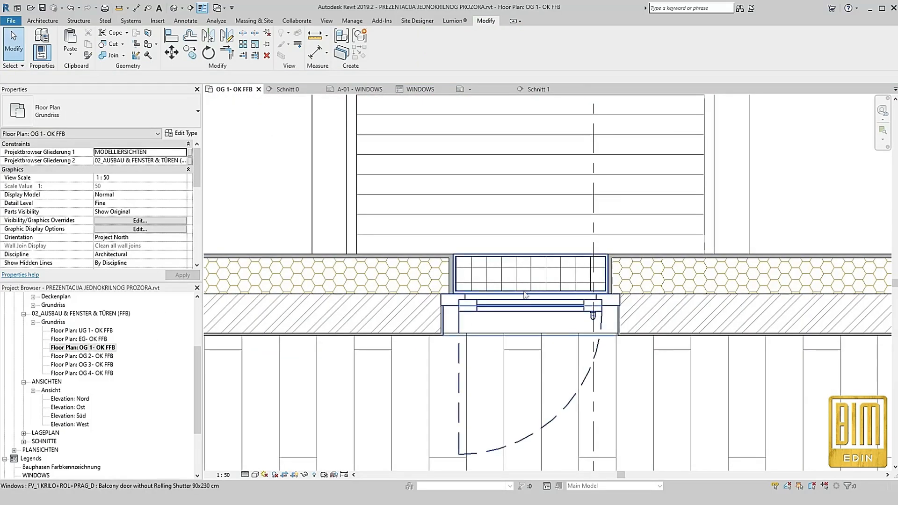
scroll(526, 280, "down", 3)
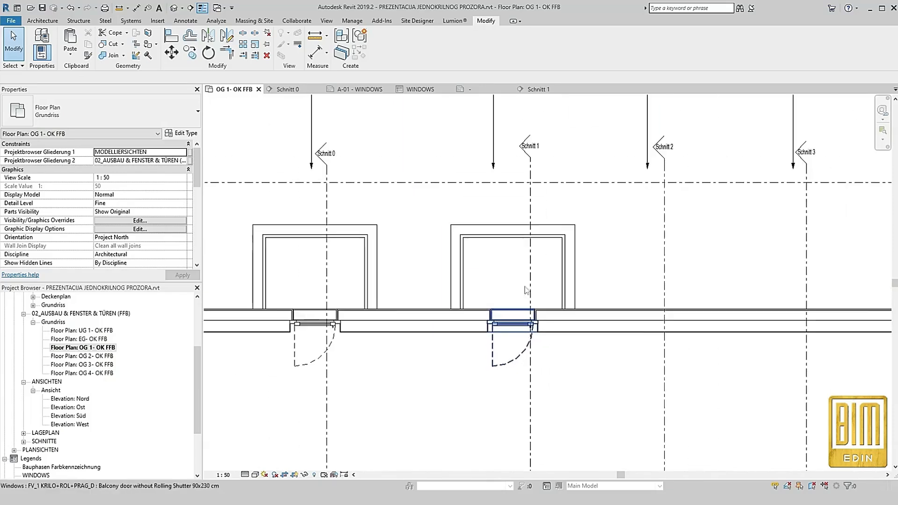
left_click(532, 213)
left_click_drag(531, 208, 521, 206)
right_click(520, 204)
left_click(552, 258)
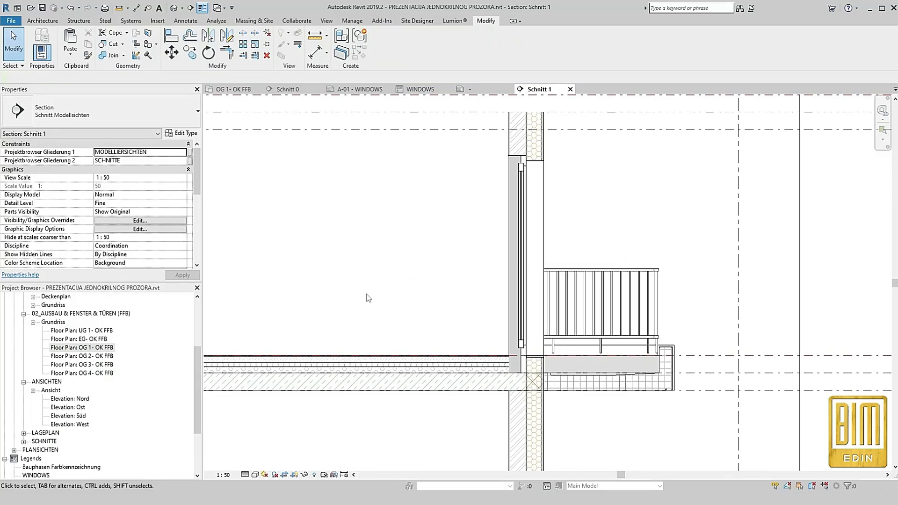
Edit the OG 1- OK FFB parquet floor boundary, drawing lines 14 cm deep around the second door's recess
double_click(90, 350)
scroll(514, 334, "up", 4)
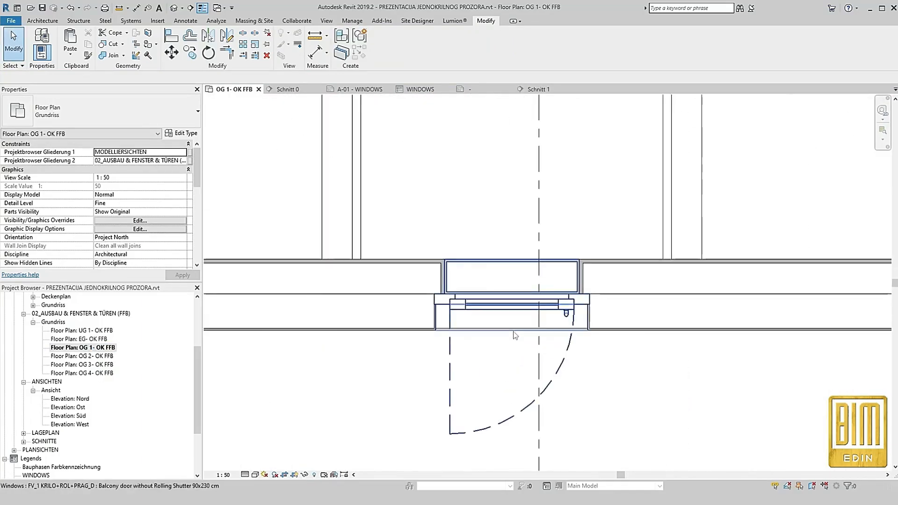
left_click(442, 330)
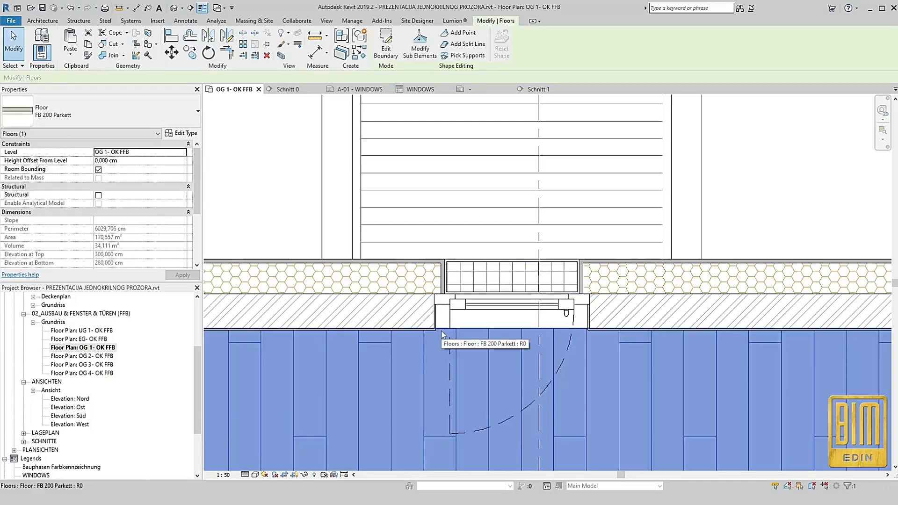
left_click(383, 49)
left_click(449, 34)
scroll(421, 301, "up", 4)
left_click(429, 293)
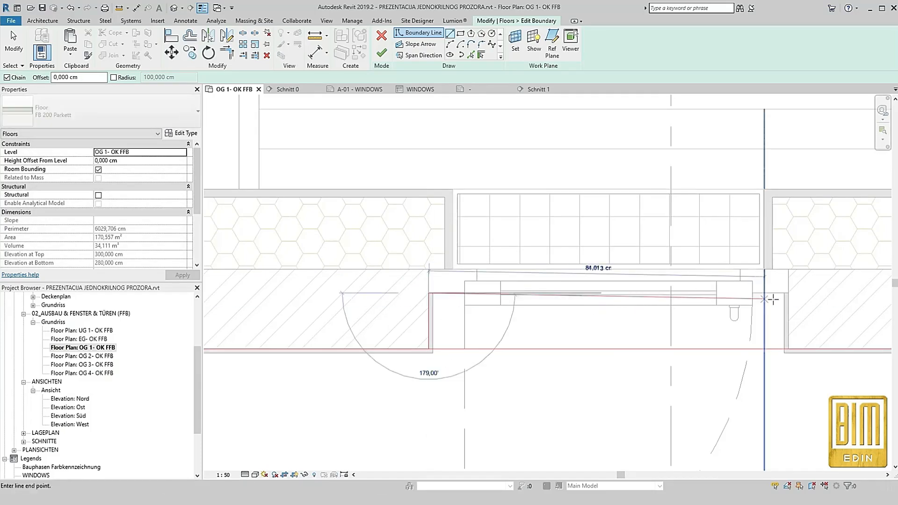
left_click(786, 293)
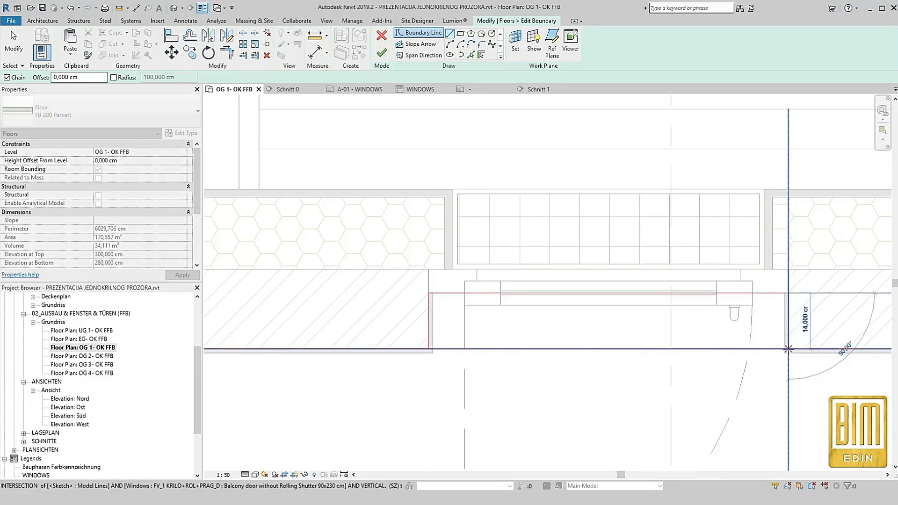
left_click(788, 350)
Split the floor boundary across the door opening, trim it to both recess corners, and finish the floor sketch
left_click(243, 33)
left_click(571, 348)
left_click(226, 53)
left_click(410, 348)
left_click(788, 335)
left_click(807, 349)
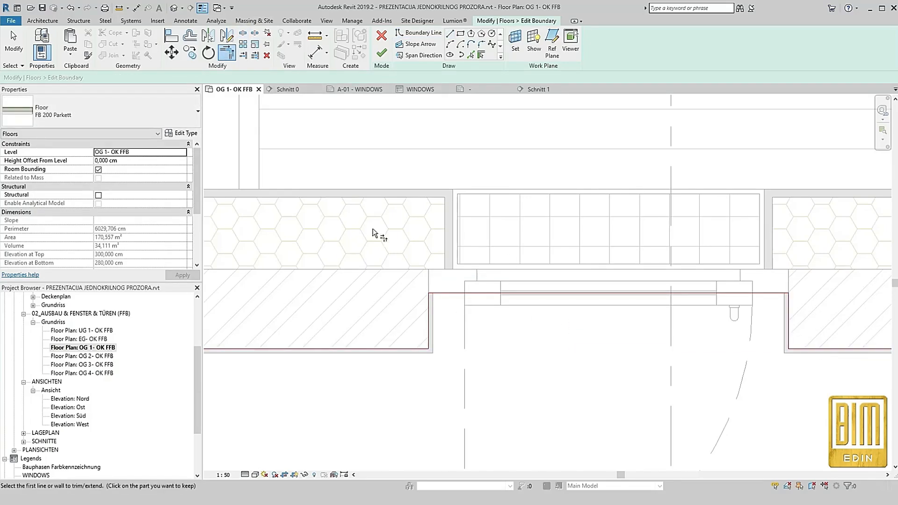
left_click(381, 53)
Set the second balcony door type's Height to 230 cm
scroll(468, 309, "down", 3)
left_click(468, 304)
scroll(472, 322, "down", 2)
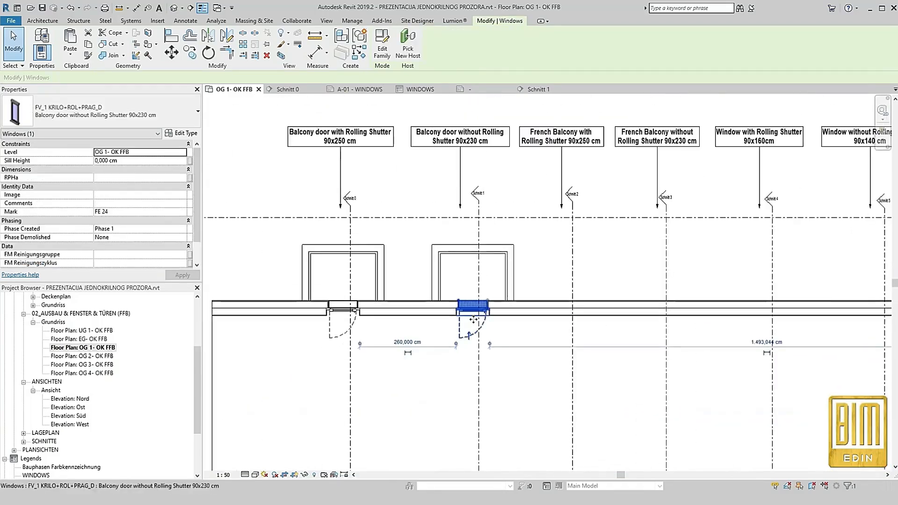
scroll(460, 323, "up", 2)
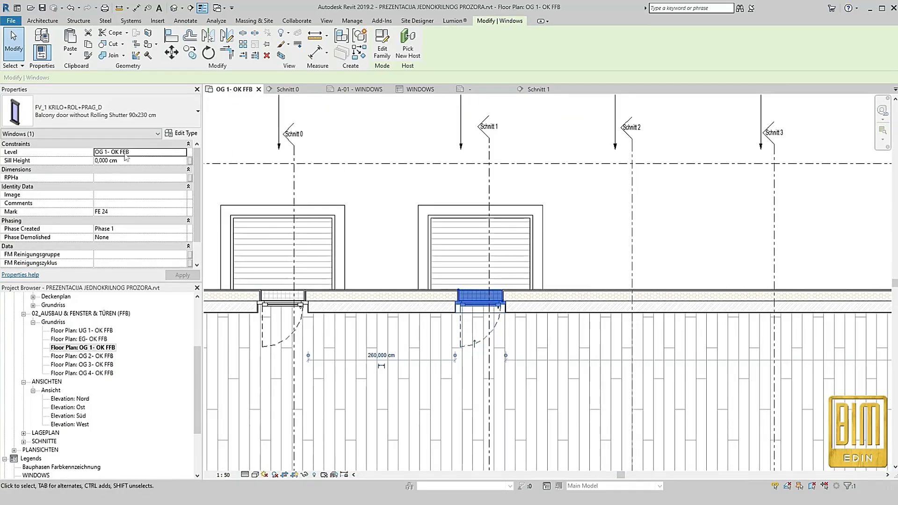
left_click(185, 134)
scroll(238, 318, "down", 5)
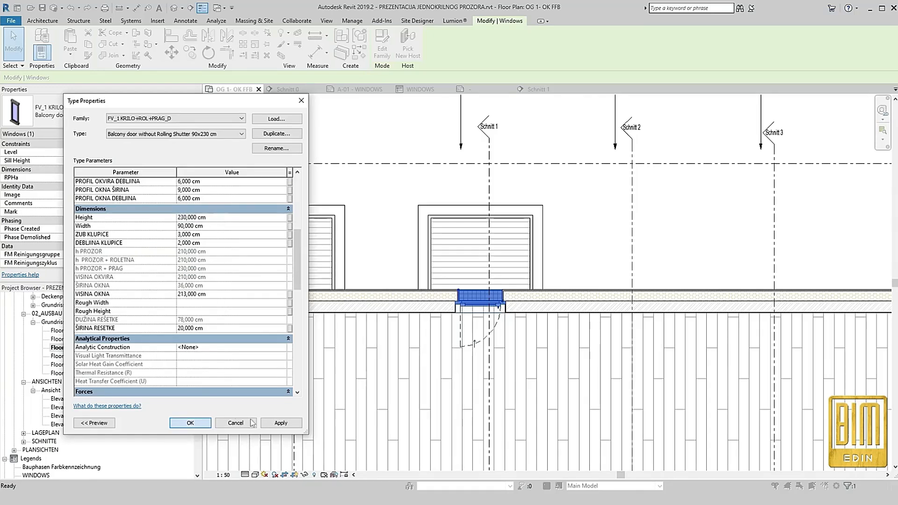
left_click(190, 423)
Open section Schnitt 1 and examine the second door's height, lintel and floor connection
left_click(483, 282)
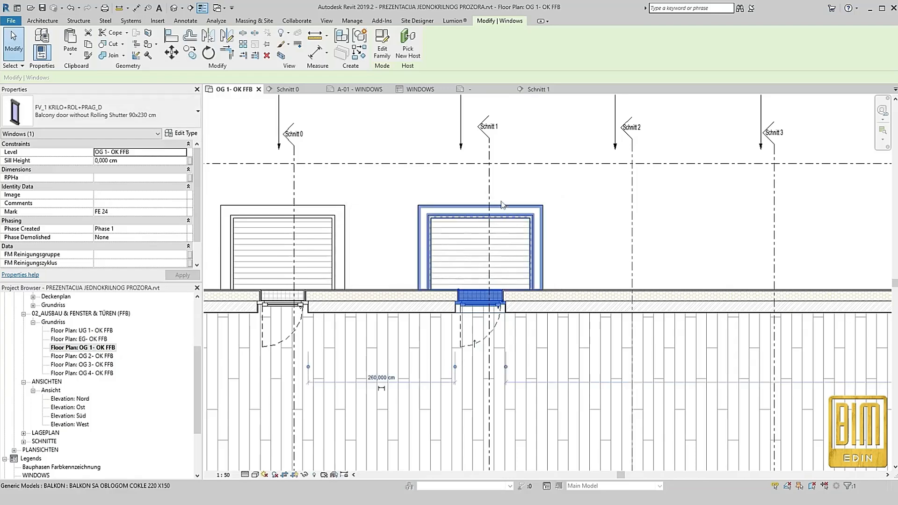
right_click(489, 184)
left_click(520, 239)
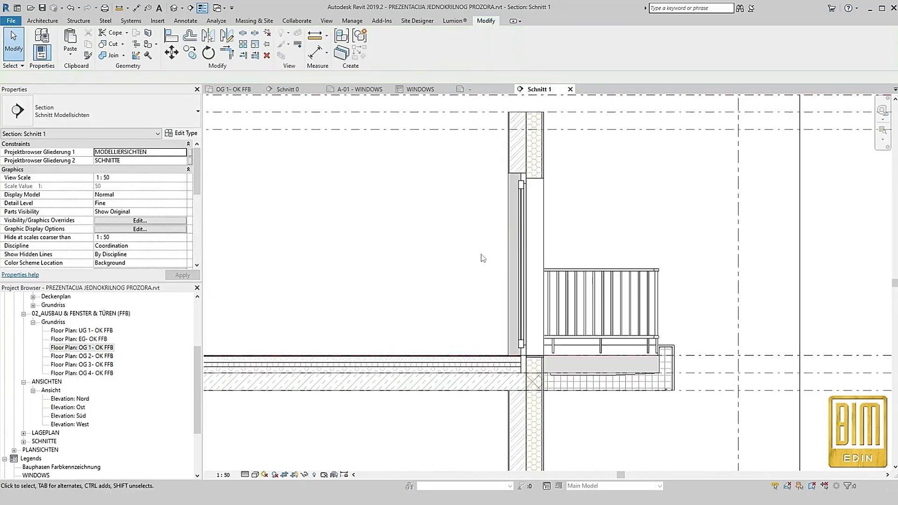
scroll(369, 206, "up", 2)
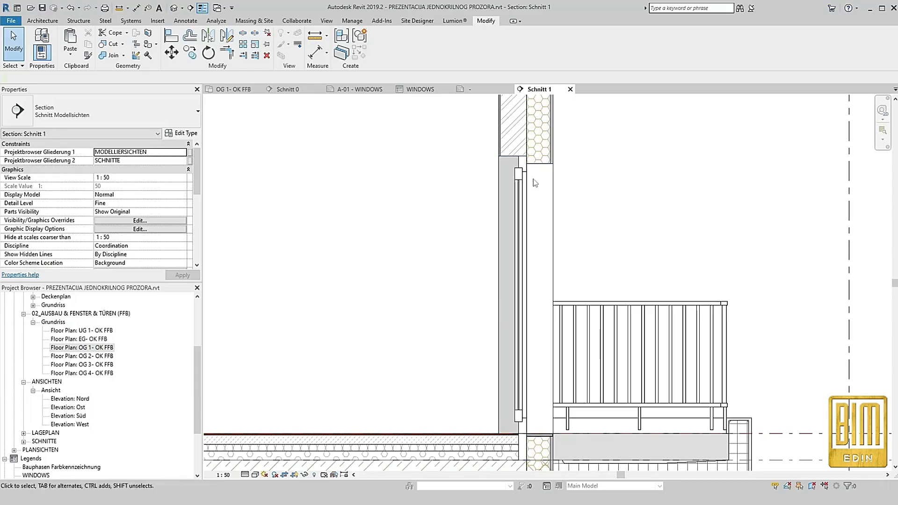
scroll(535, 182, "down", 1)
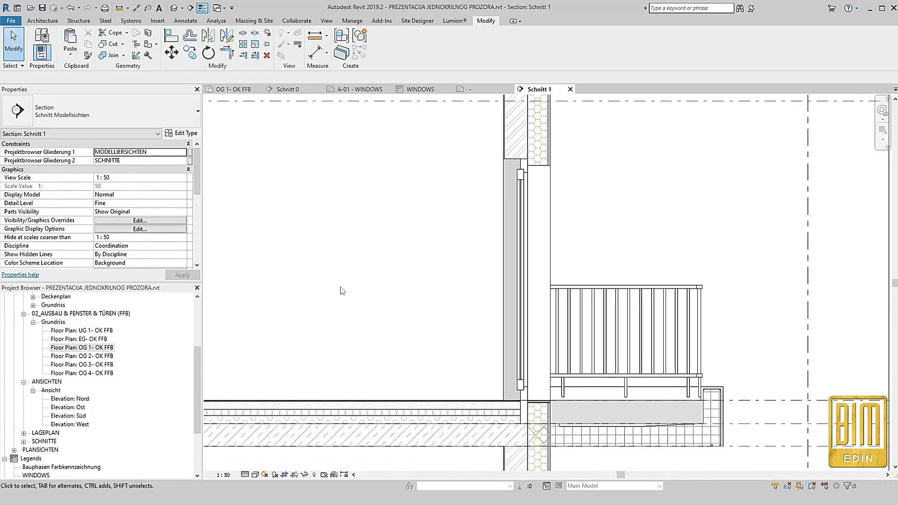
Open the 3D view and inspect both balcony doors from the interior and from the balcony side
left_click(174, 9)
scroll(515, 215, "up", 4)
scroll(504, 241, "down", 5)
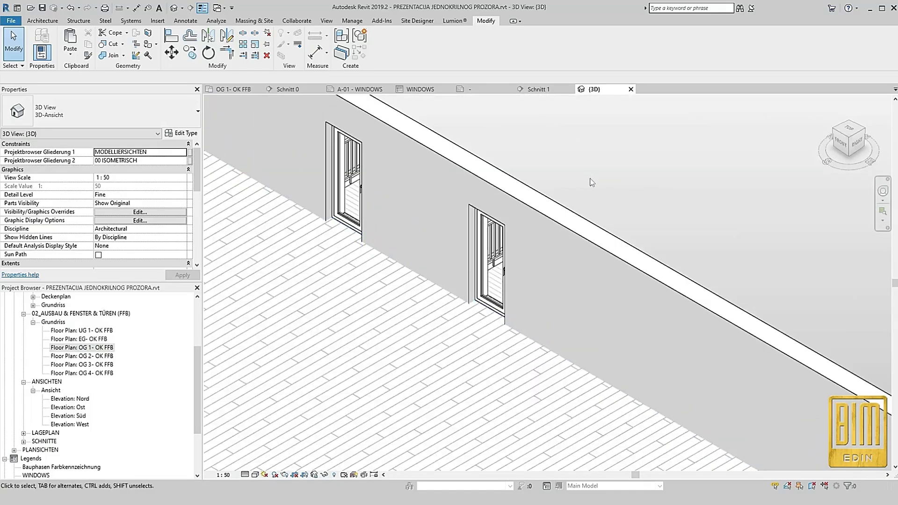
middle_click_drag(588, 188, 735, 362, "shift")
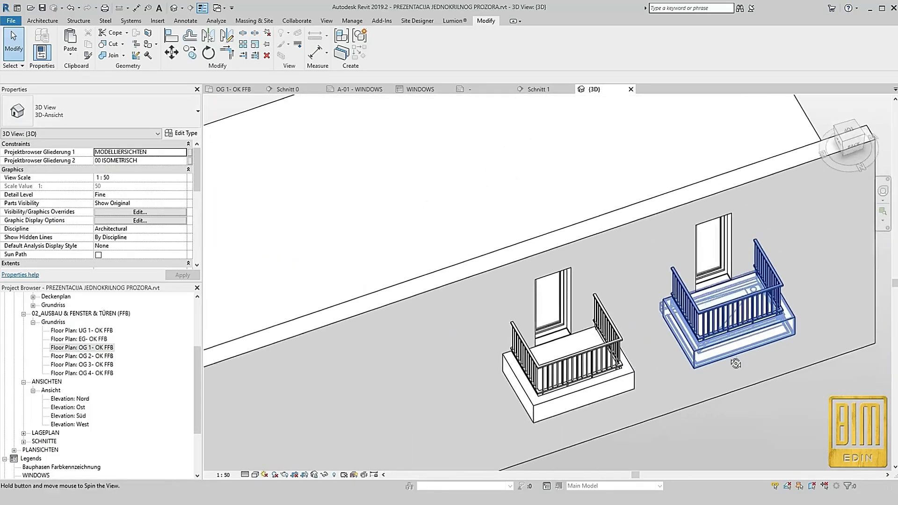
scroll(732, 290, "up", 5)
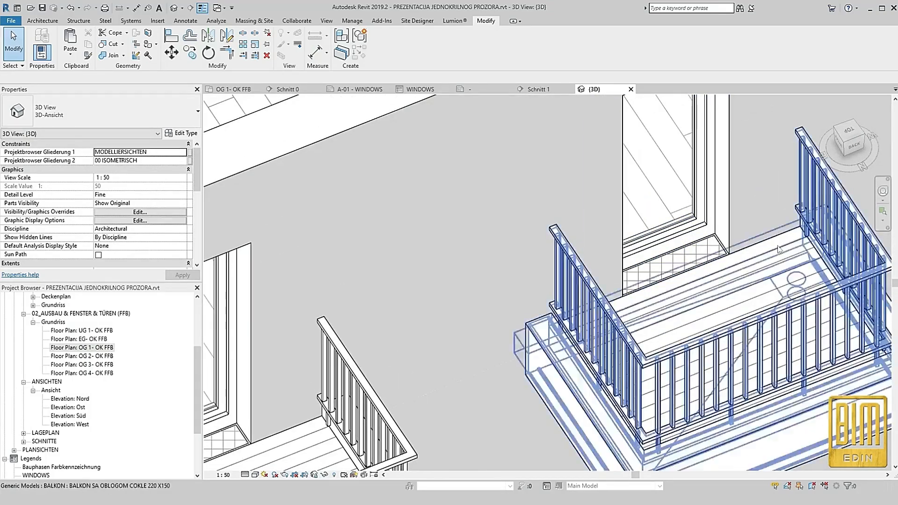
scroll(652, 315, "down", 4)
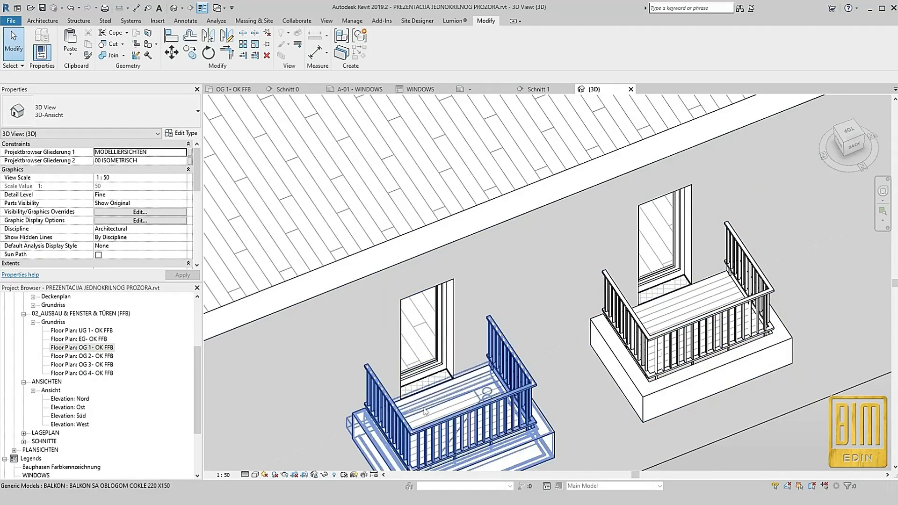
scroll(723, 230, "down", 3)
middle_click_drag(617, 372, 585, 319, "shift")
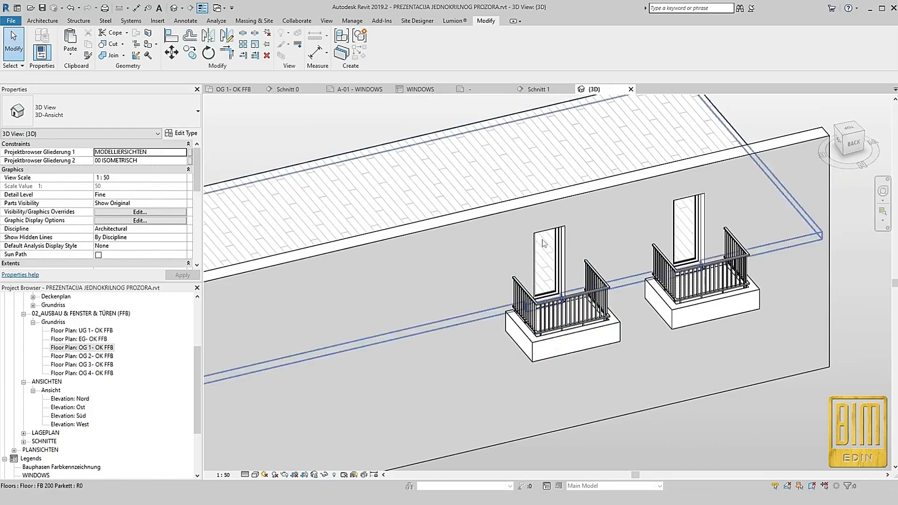
In floor plan OG 1- OK FFB, copy the second balcony door 250 cm along the wall to the Schnitt 2 position
double_click(83, 347)
scroll(468, 241, "down", 3)
scroll(490, 237, "up", 2)
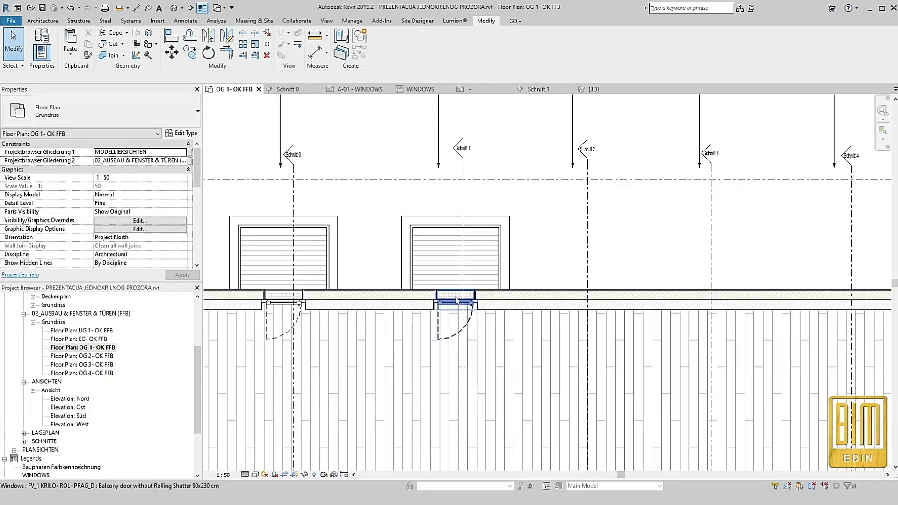
left_click(458, 303)
key("c")
key("o")
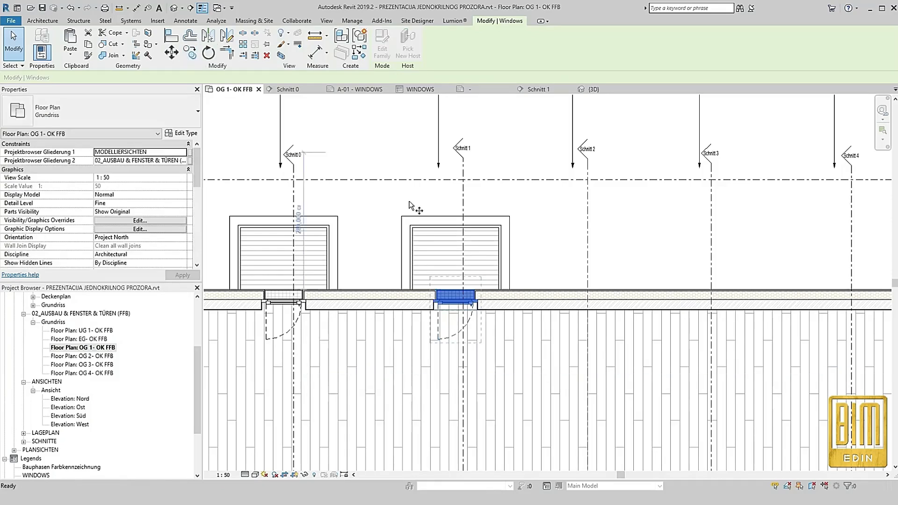
left_click(458, 305)
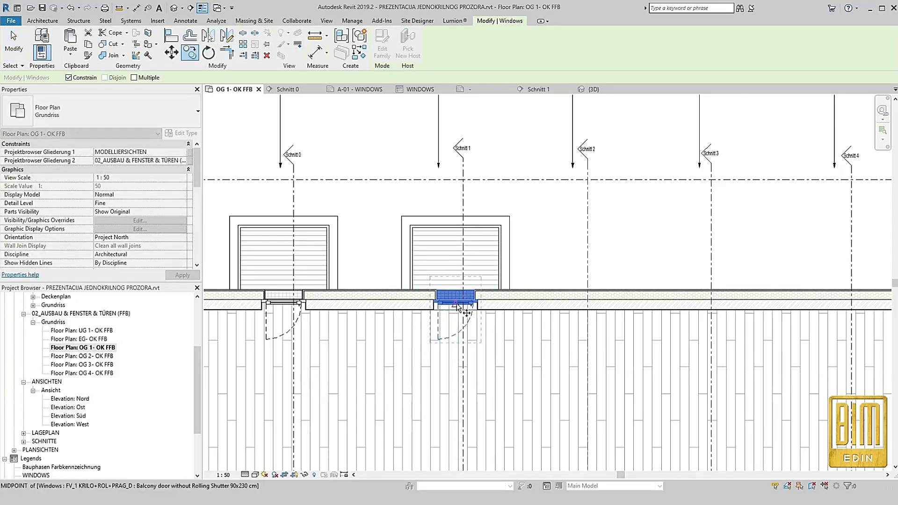
left_click(578, 306)
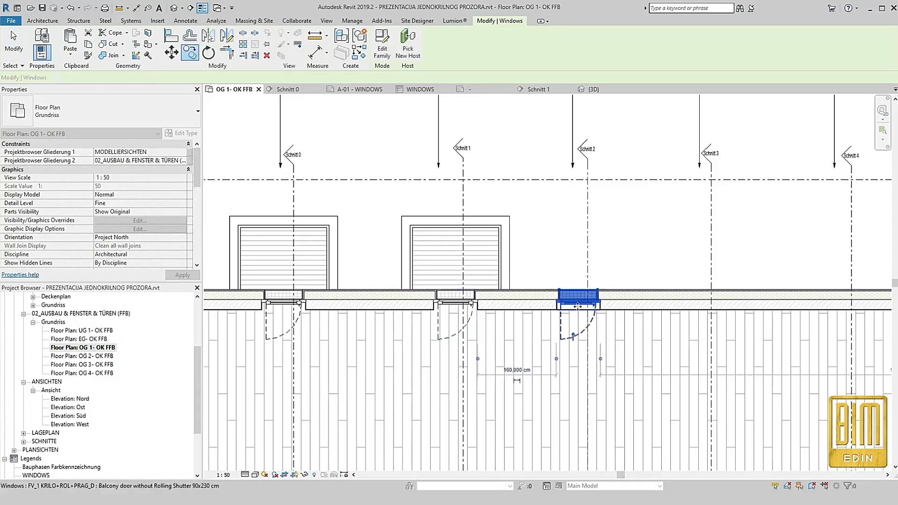
left_click(553, 260)
Copy the text "French Balcony with Rolling Shutter 90x250 cm" from the label above the new opening
scroll(477, 367, "down", 3)
scroll(552, 205, "up", 4)
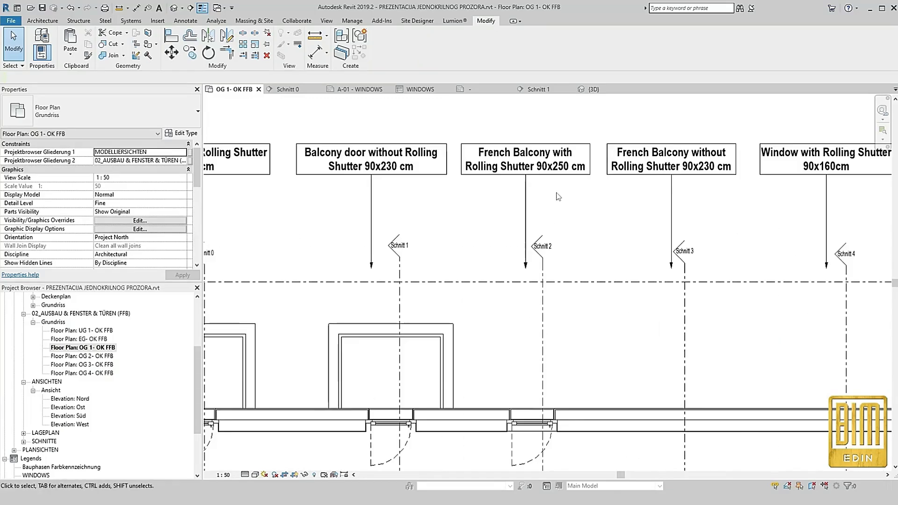
double_click(529, 166)
left_click_drag(589, 168, 478, 151)
left_click(483, 193)
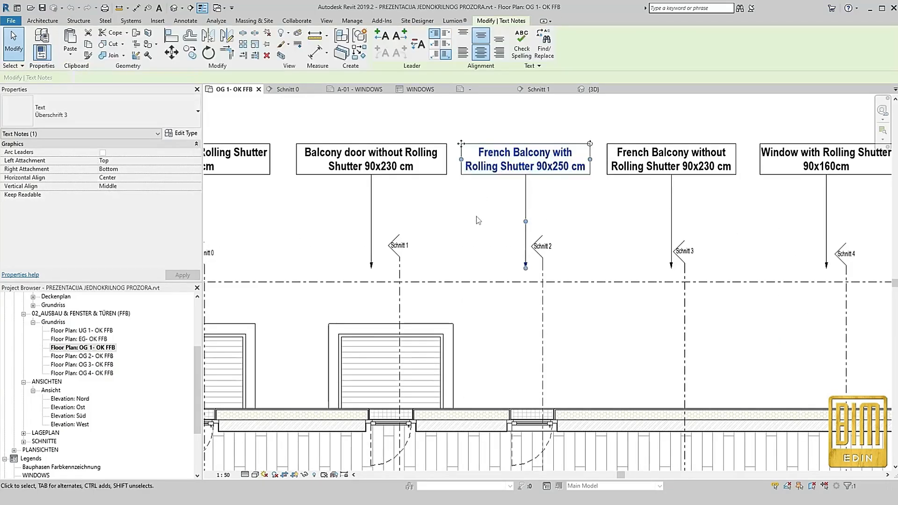
Duplicate the copied door's type as "French Balcony with Rolling Shutter 90x250 cm"
scroll(516, 241, "down", 2)
scroll(507, 302, "up", 5)
left_click(495, 279)
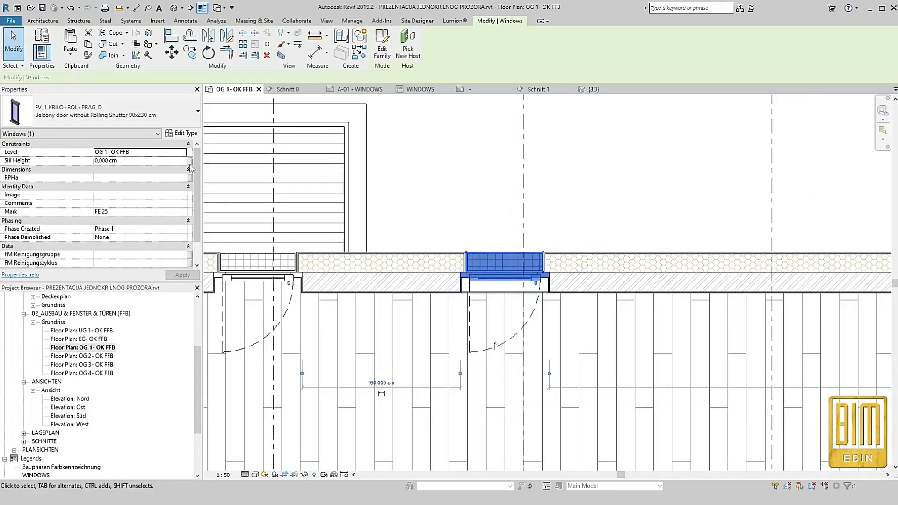
left_click(182, 134)
left_click(277, 133)
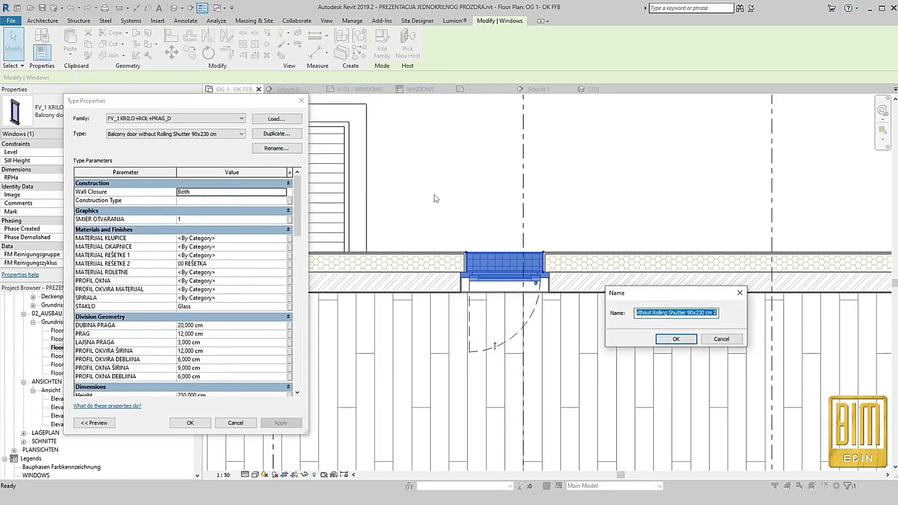
left_click(676, 339)
left_click(221, 308)
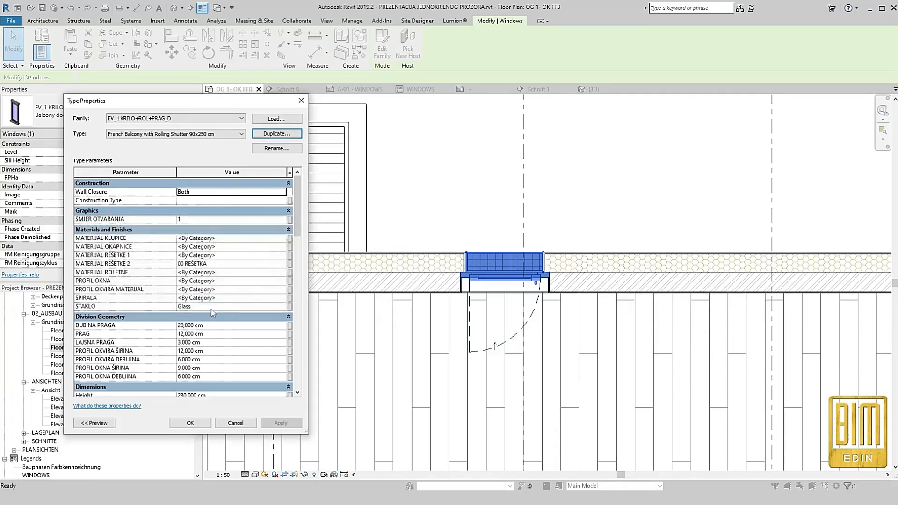
scroll(200, 337, "down", 3)
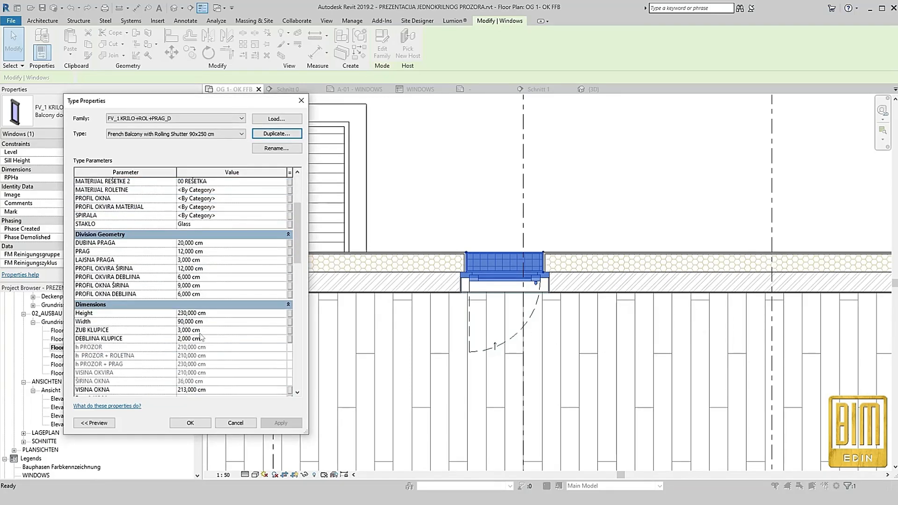
left_click(187, 423)
Edit the parquet floor's boundary and draw lines around the recess of the third door opening
scroll(529, 290, "down", 4)
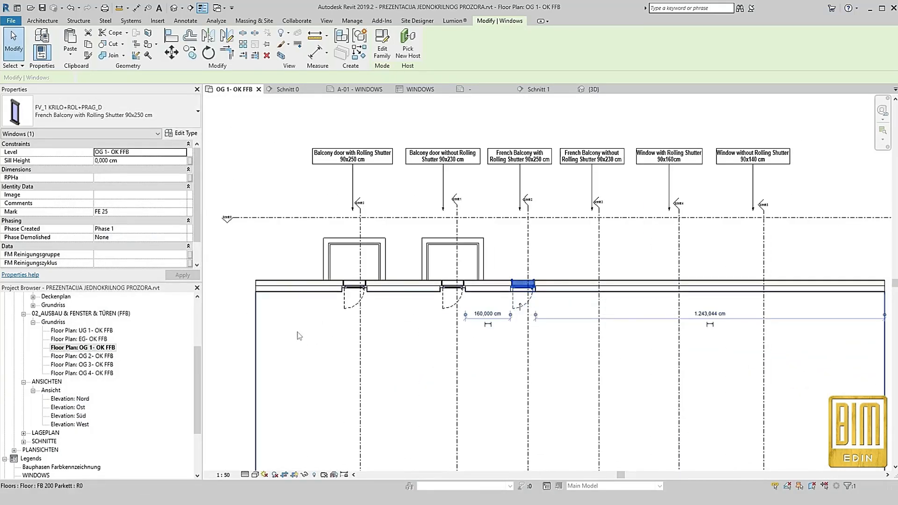
left_click(264, 330)
scroll(516, 289, "up", 6)
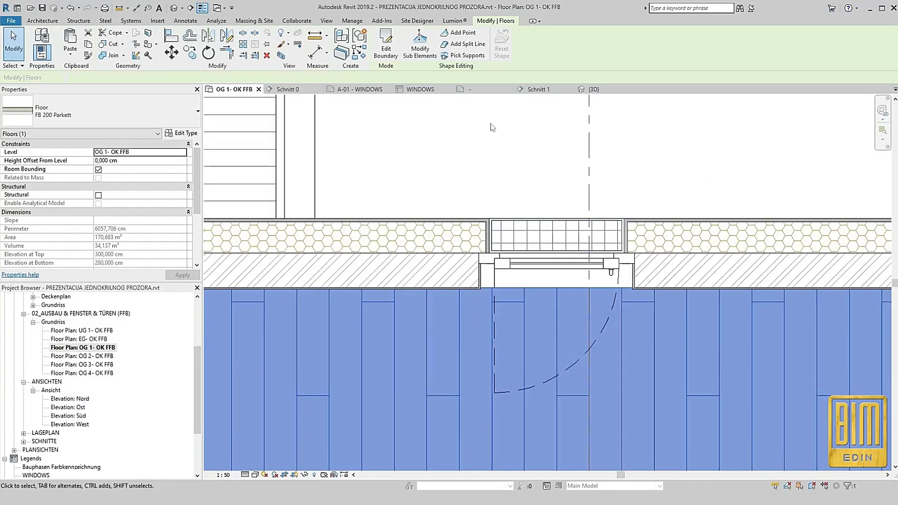
left_click(386, 45)
scroll(496, 255, "up", 3)
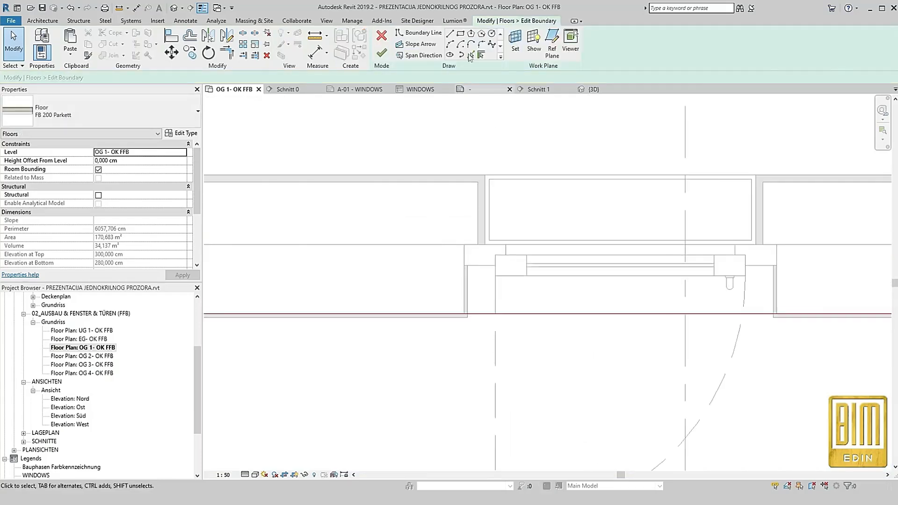
left_click(450, 35)
scroll(461, 245, "up", 2)
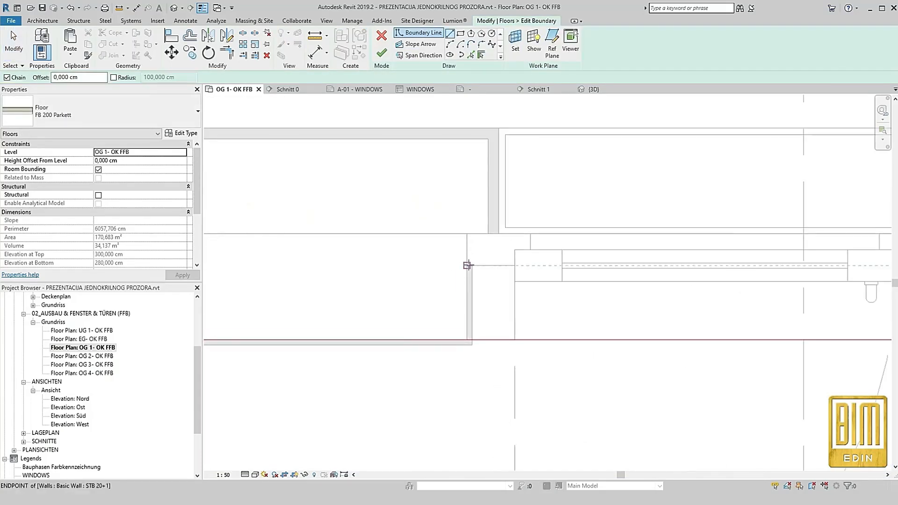
left_click(466, 340)
scroll(338, 245, "down", 3)
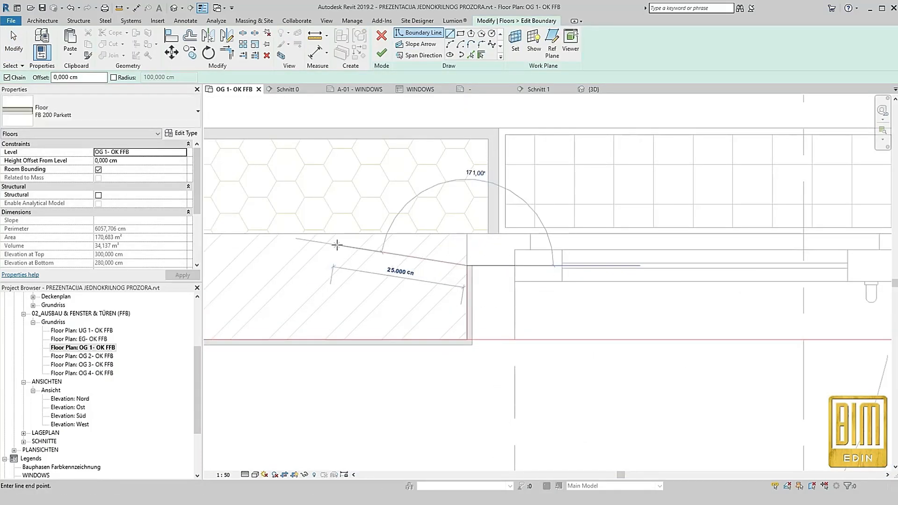
scroll(659, 261, "up", 2)
left_click(638, 255)
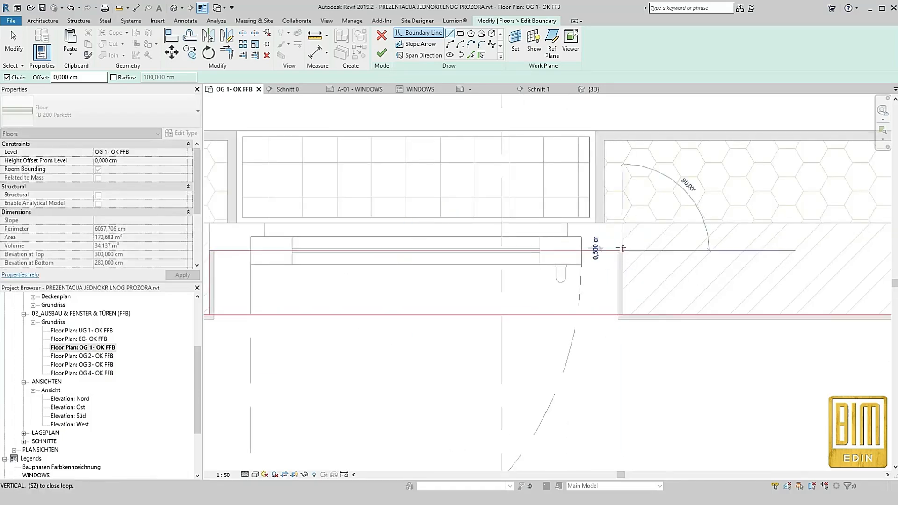
Split the floor boundary across the third opening, trim it to the recess corners, and finish the floor sketch
key("Escape")
key("Escape")
key("s")
key("l")
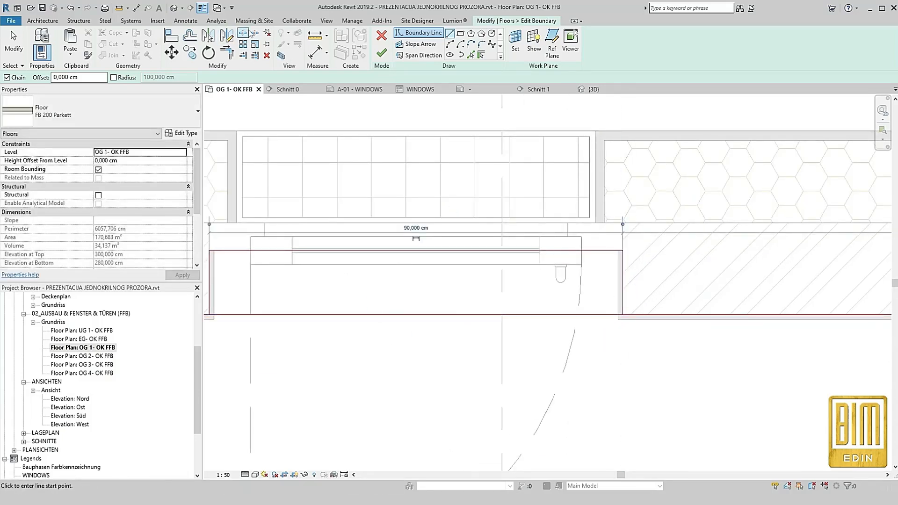
left_click(384, 314)
key("t")
key("r")
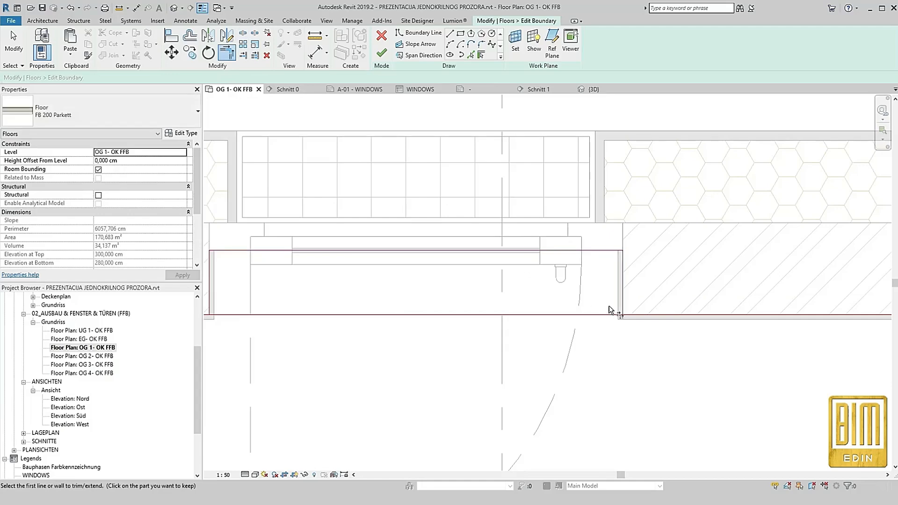
scroll(627, 304, "down", 2)
left_click(413, 311)
key("Escape")
left_click(382, 53)
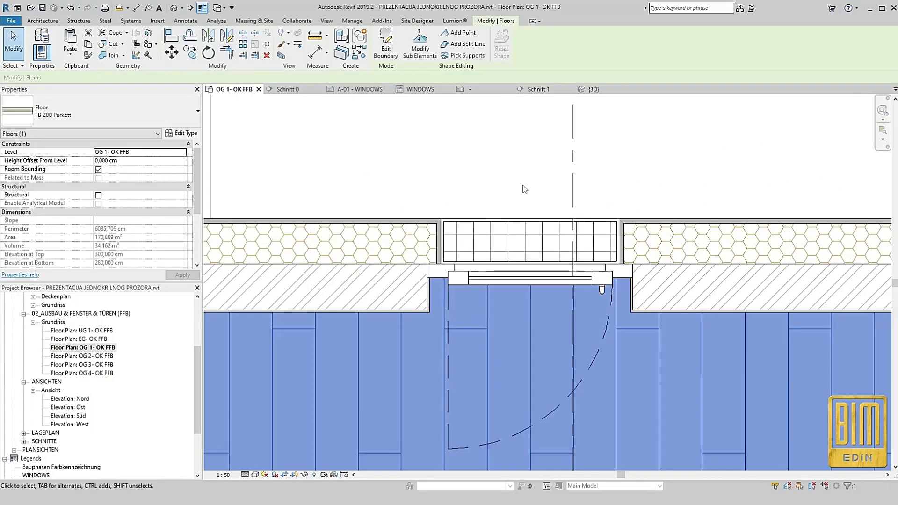
Open section Schnitt 2 and examine the French balcony door in the wall
left_click(538, 180)
right_click(573, 136)
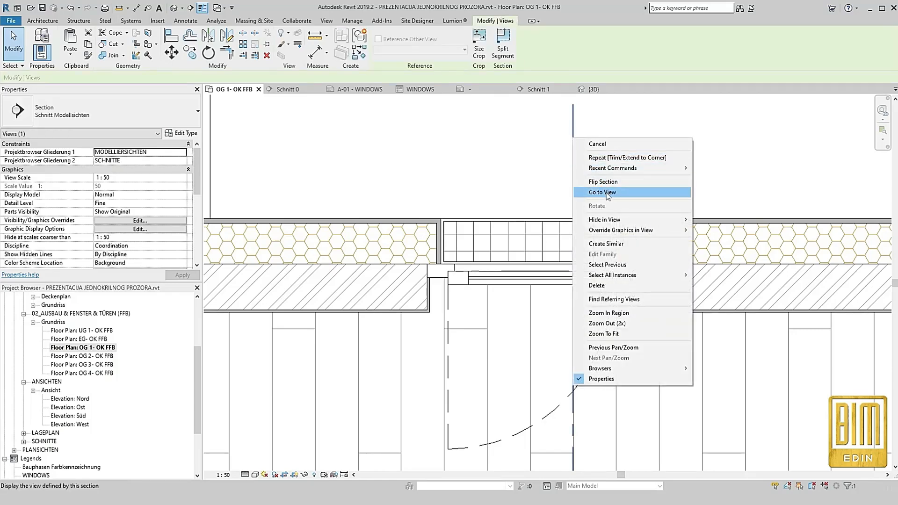
left_click(607, 196)
scroll(650, 234, "up", 4)
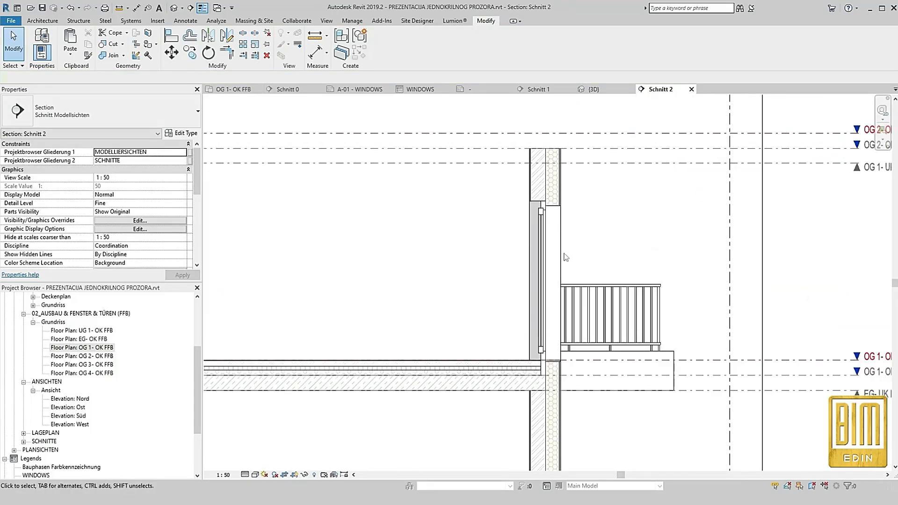
scroll(568, 252, "up", 2)
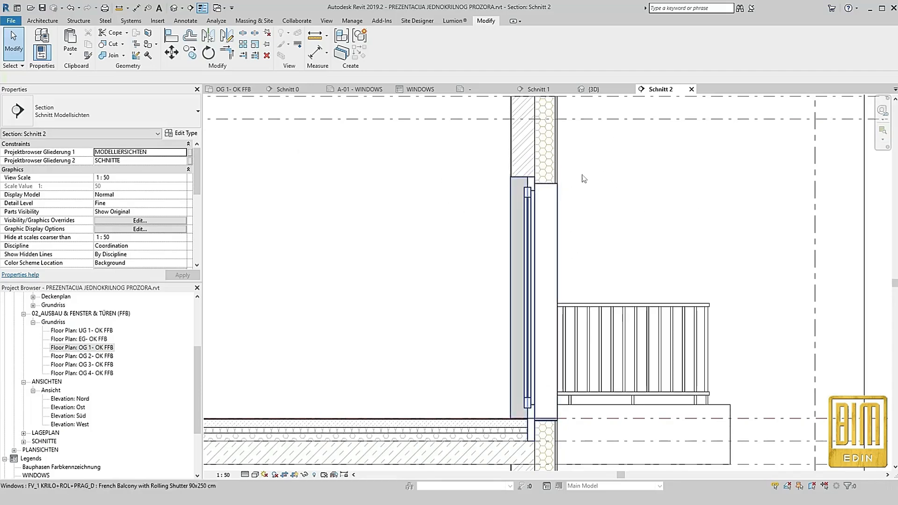
Set the French balcony type's Height to 250 cm and apply it
left_click(531, 219)
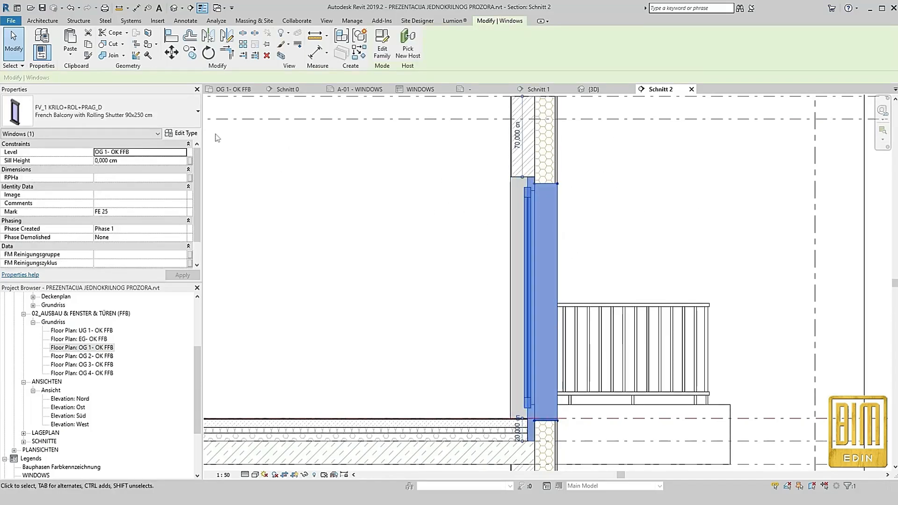
left_click(184, 135)
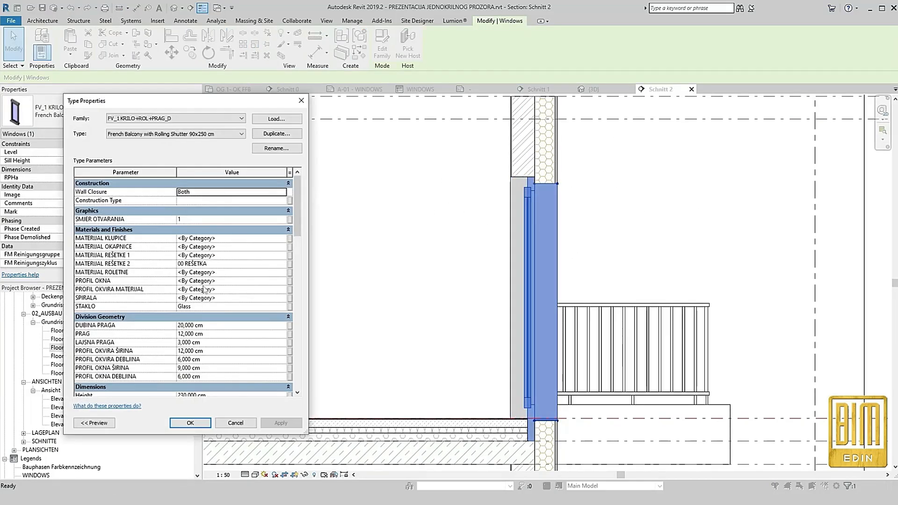
scroll(220, 326, "down", 3)
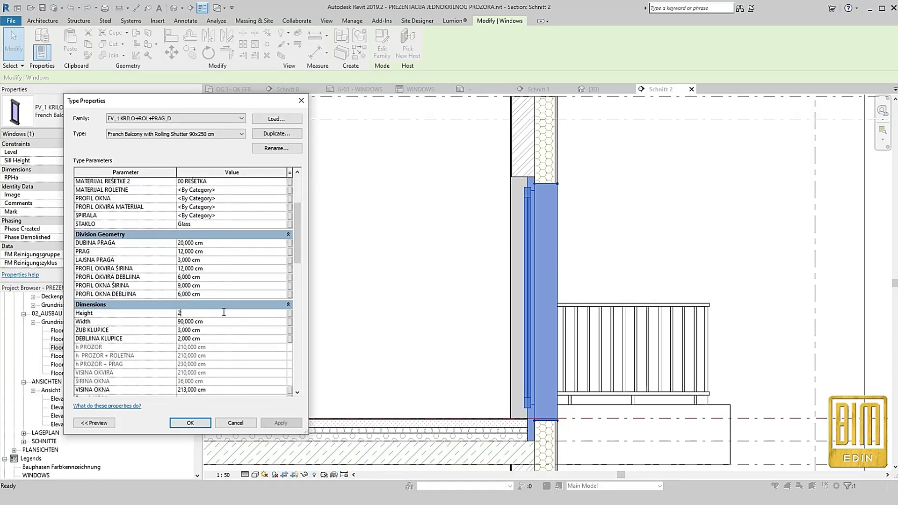
left_click(280, 422)
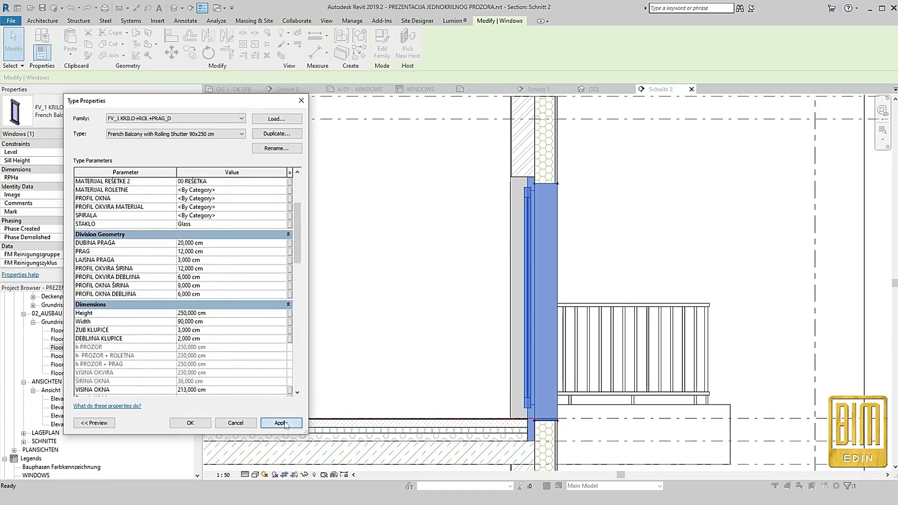
left_click(238, 300)
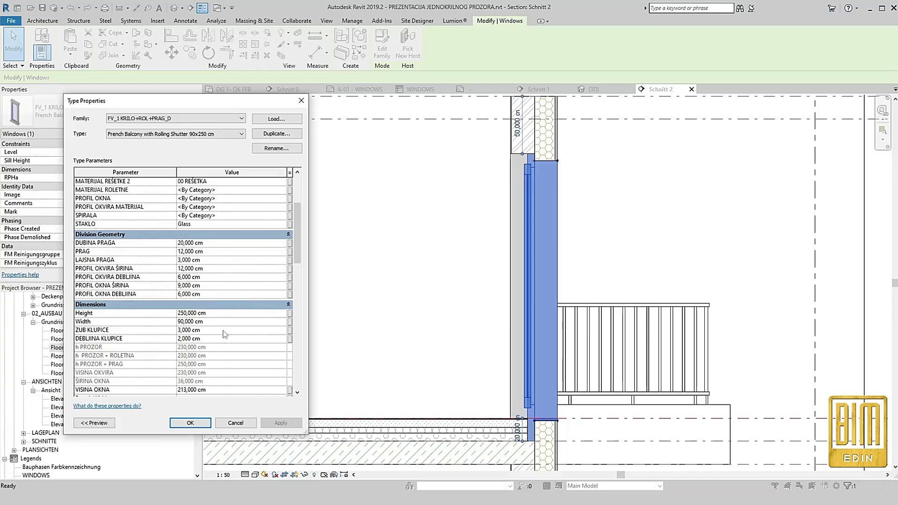
Enable ROLADA for the French balcony type and set ŠIRINA KUTIJE ROLETNE to 20 cm
scroll(232, 349, "down", 6)
left_click(181, 305)
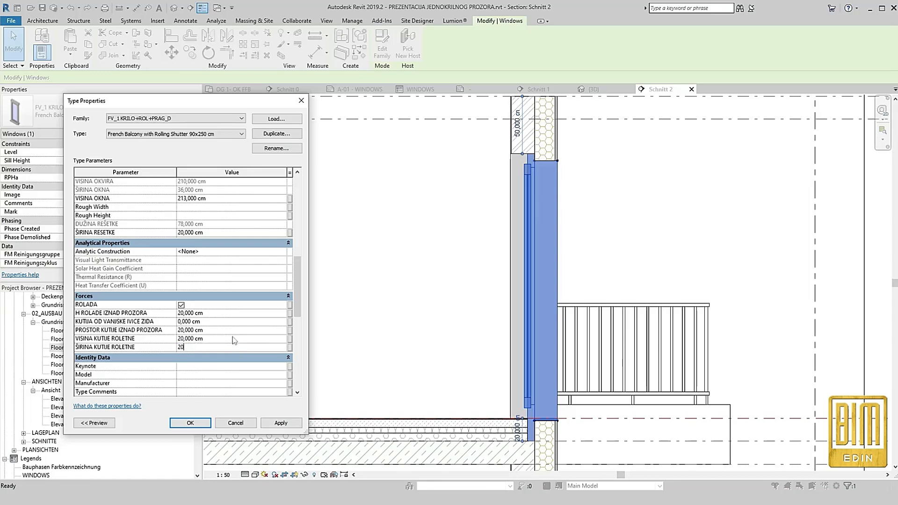
left_click(190, 423)
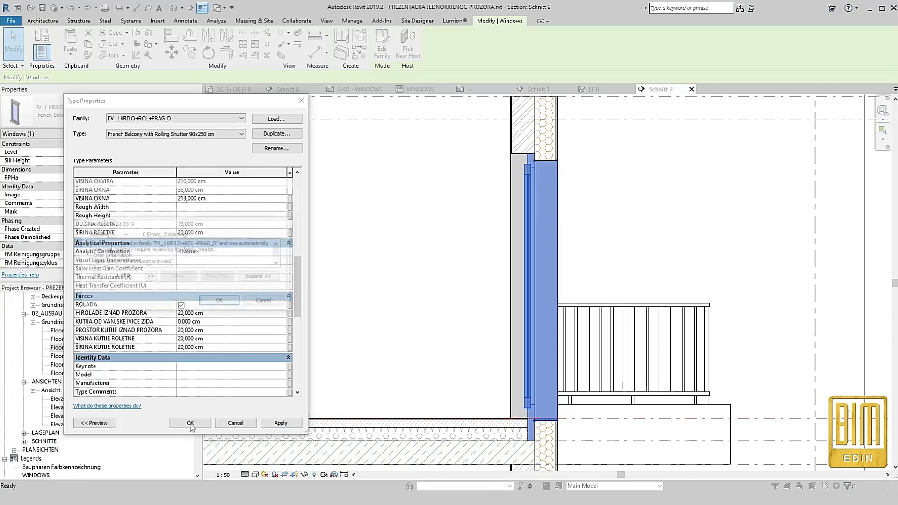
left_click(221, 302)
left_click(192, 423)
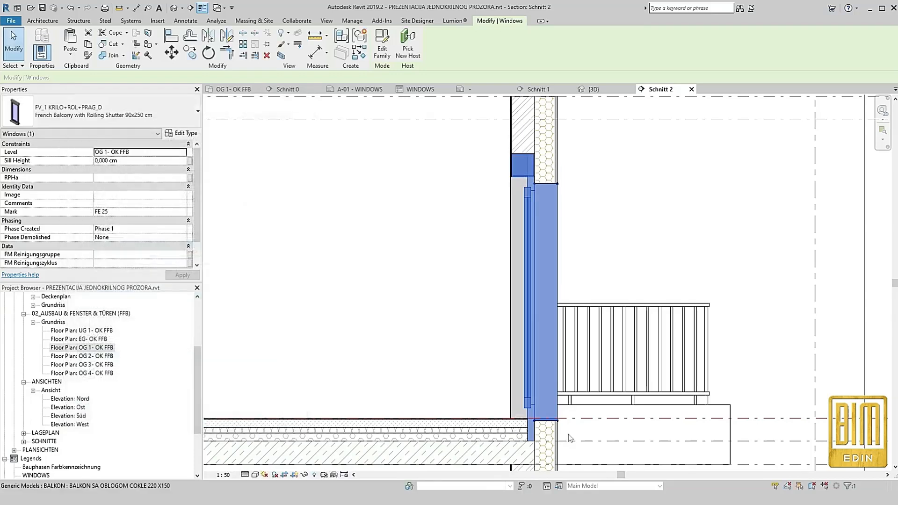
left_click(420, 304)
Turn off REŠETKA and turn on OKAPNICA in the French Balcony with Rolling Shutter 90x250 cm type, applying the changes
scroll(509, 352, "up", 5)
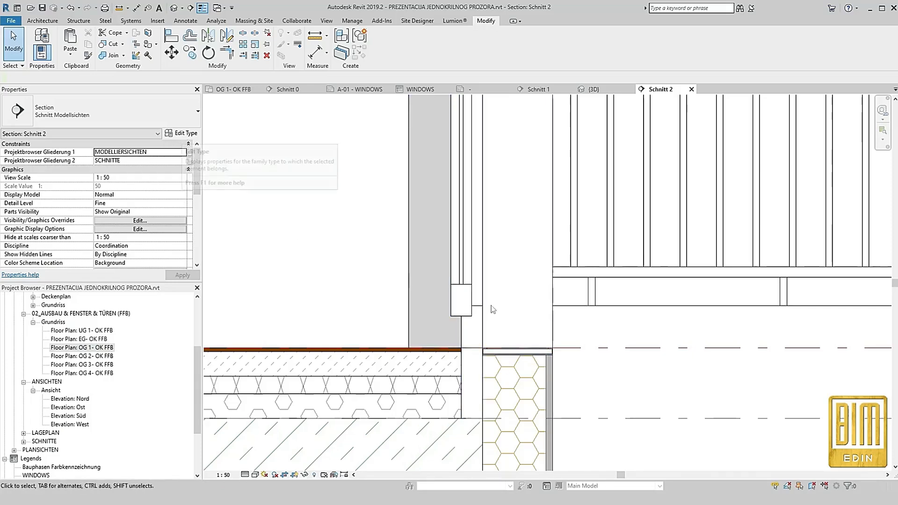
left_click(468, 281)
left_click(182, 134)
scroll(228, 308, "down", 10)
scroll(229, 309, "down", 5)
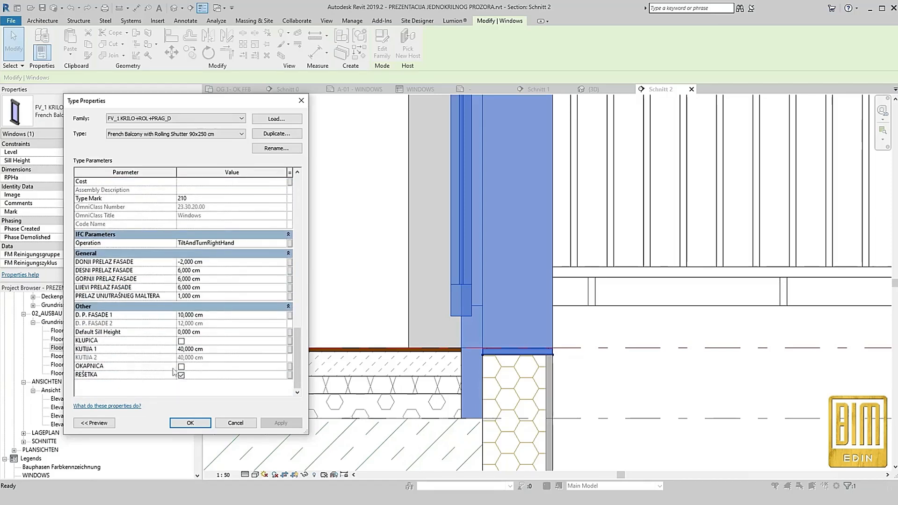
left_click(181, 367)
left_click(181, 375)
left_click(281, 423)
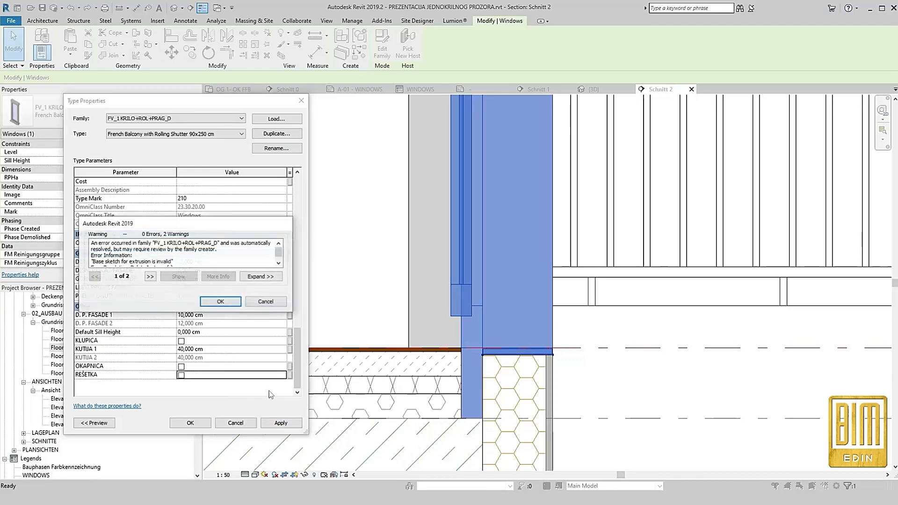
left_click(220, 302)
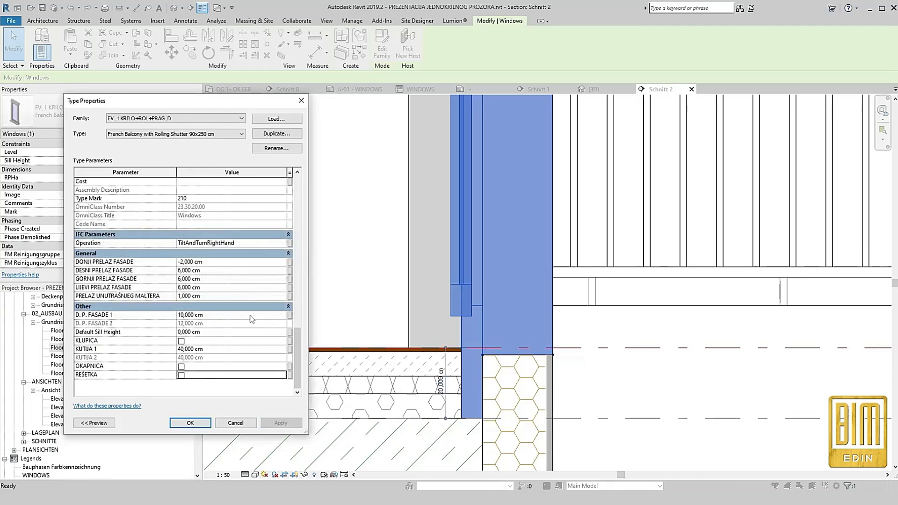
left_click(181, 367)
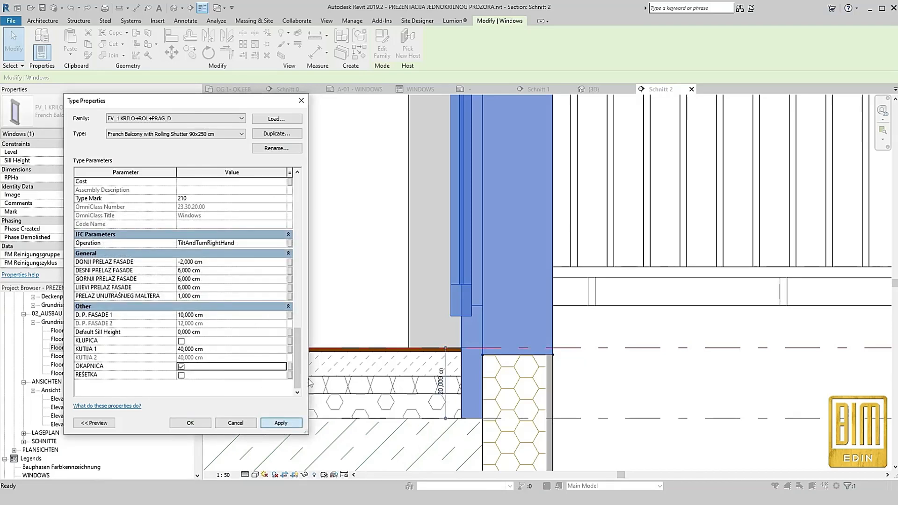
left_click(281, 423)
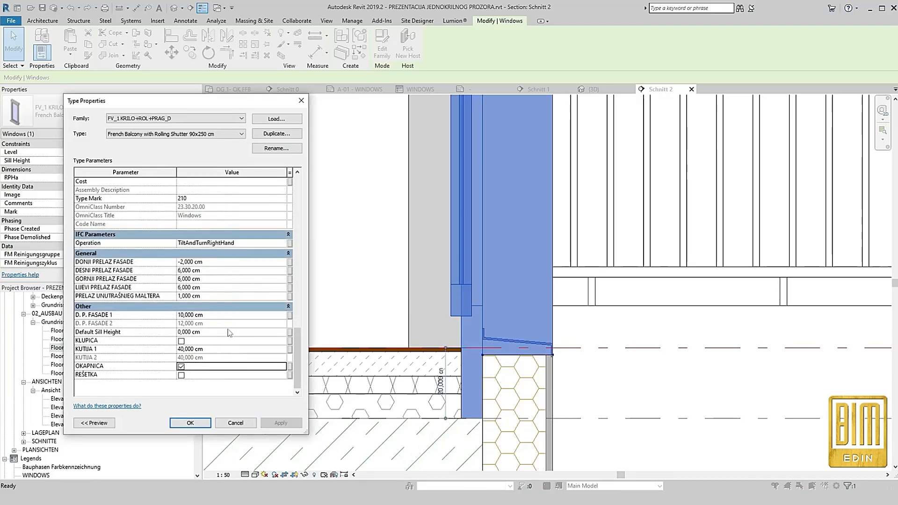
Set ŠIRINA REŠETKE to 23 cm for the French balcony type and apply it
scroll(227, 333, "up", 10)
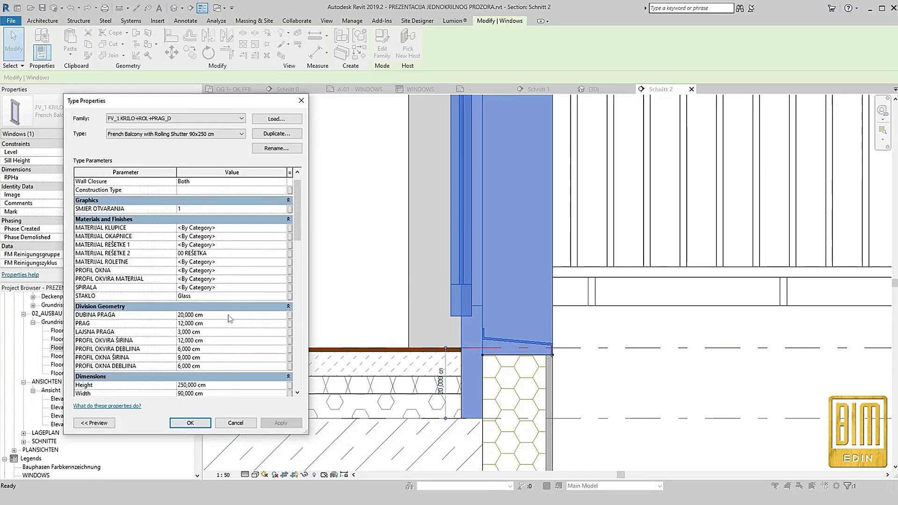
scroll(230, 321, "down", 4)
scroll(223, 304, "down", 4)
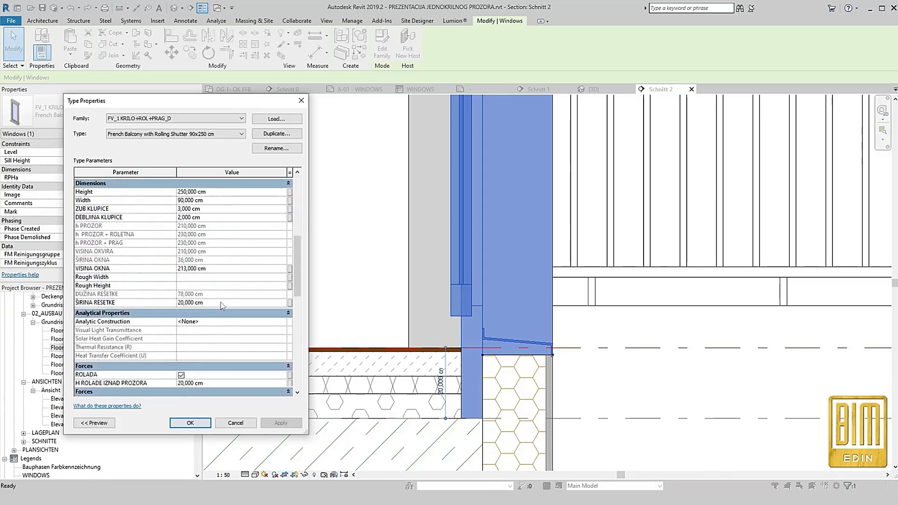
type("3")
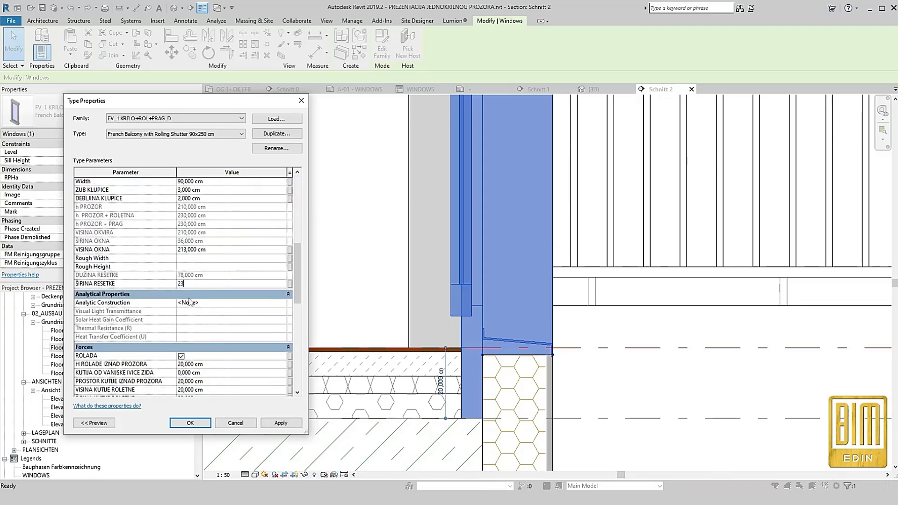
left_click(281, 423)
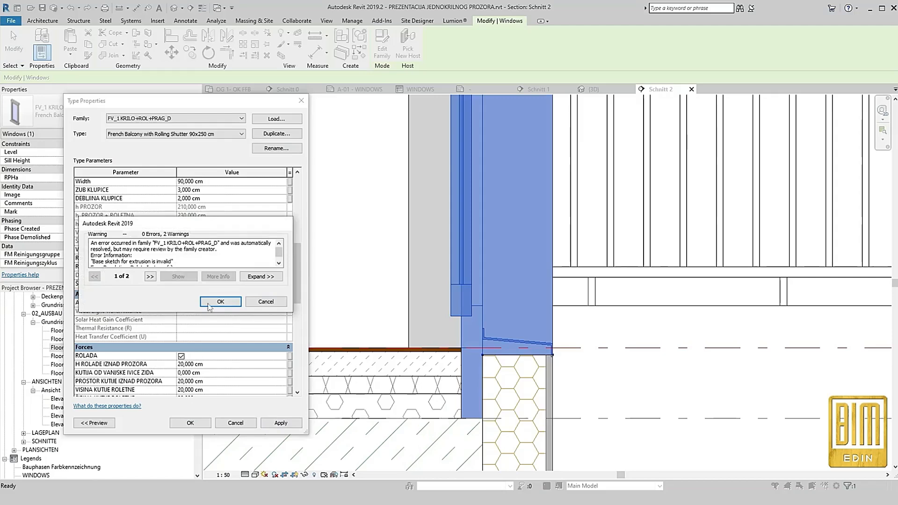
left_click(223, 305)
Set the French balcony type's DONJI PRELAZ FASADE to 6 cm, accept the type changes, and inspect the door in section
scroll(225, 326, "down", 5)
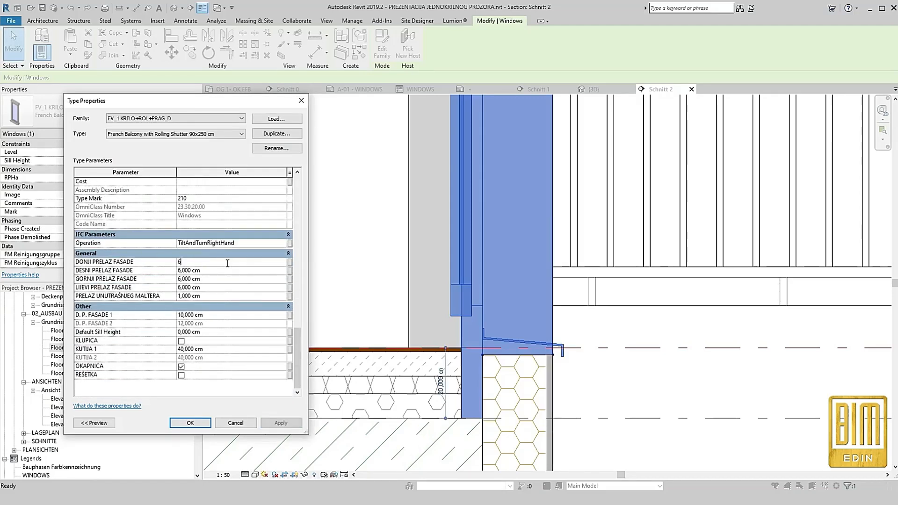
left_click(280, 422)
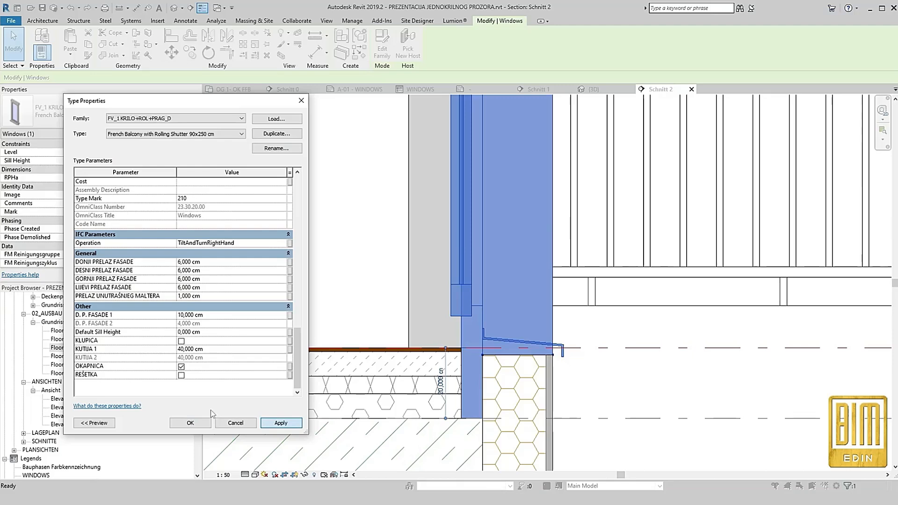
left_click(190, 423)
left_click(650, 404)
scroll(384, 323, "down", 5)
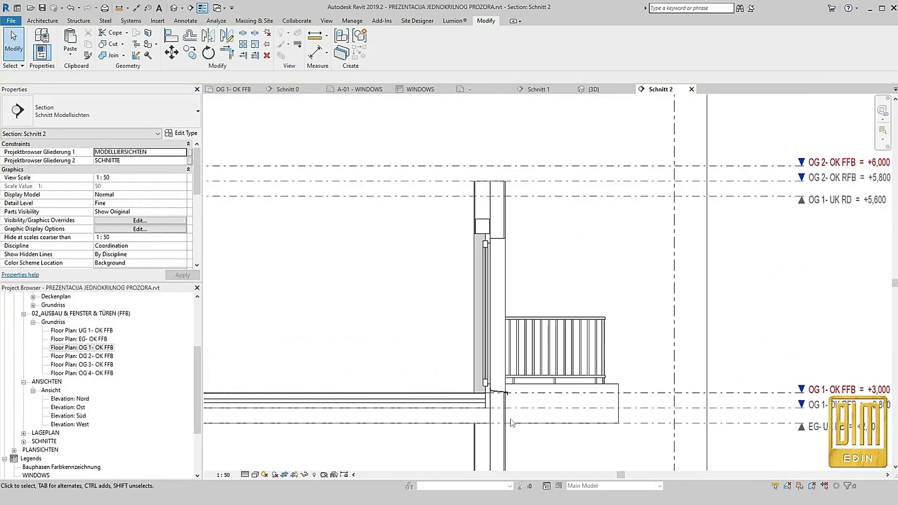
scroll(447, 262, "up", 3)
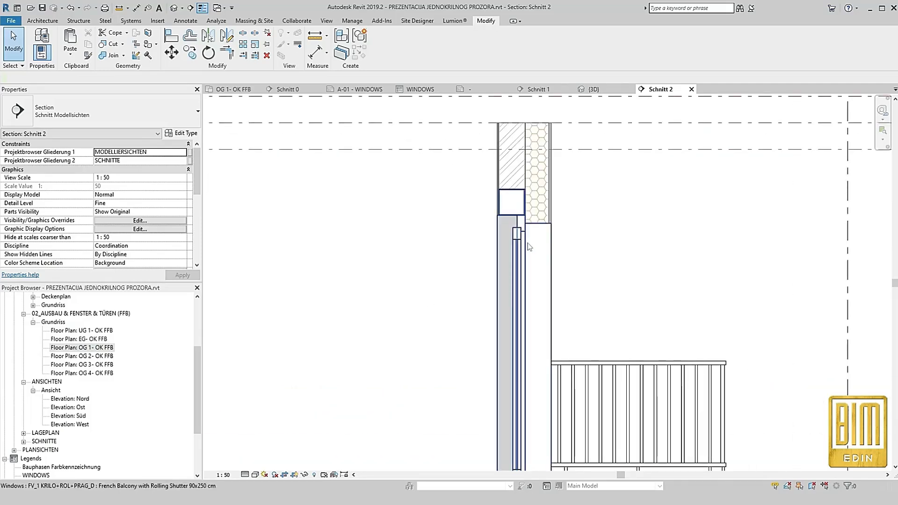
scroll(509, 214, "down", 2)
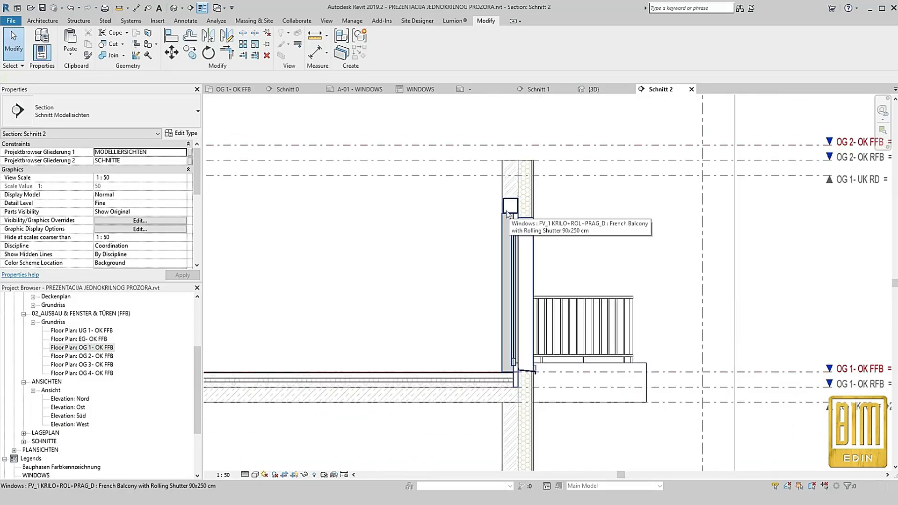
In floor plan OG 1- OK FFB, sketch a straight 78 cm railing across the French balcony opening, finish it, and view it in 3D
double_click(86, 348)
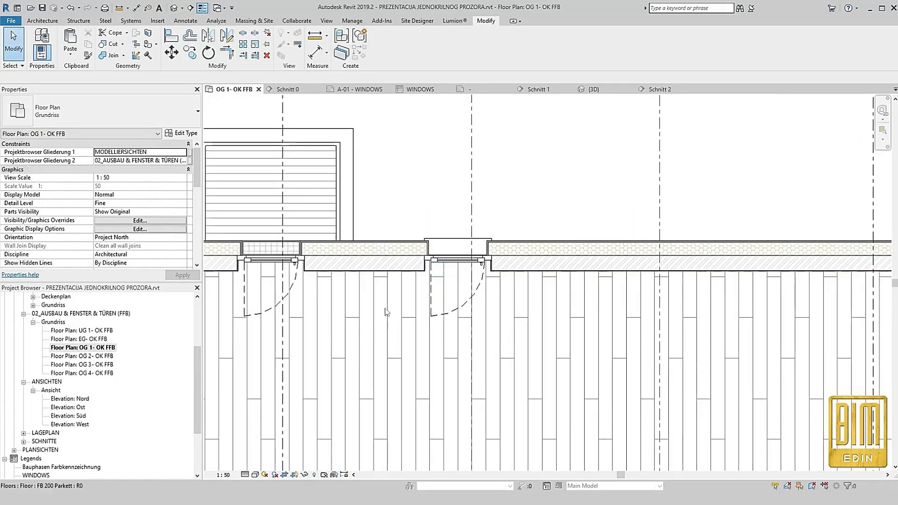
left_click(440, 272)
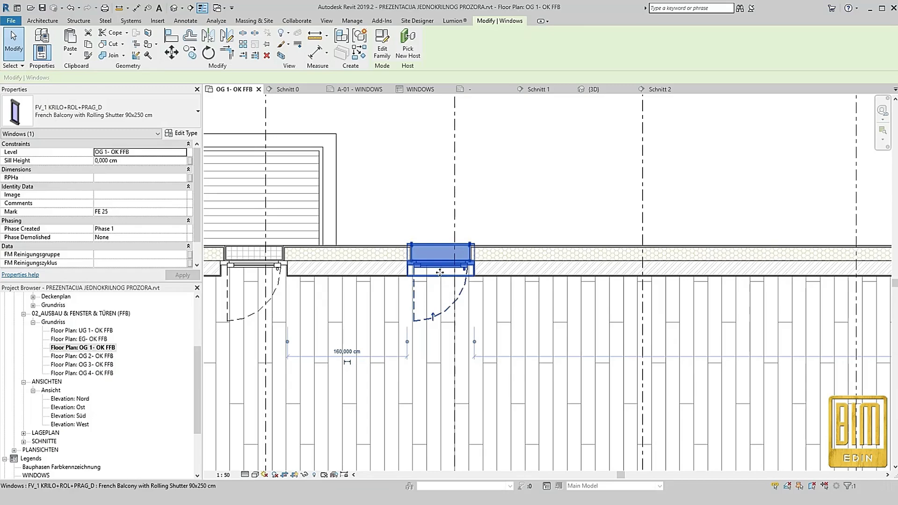
scroll(420, 217, "up", 3)
left_click(420, 217)
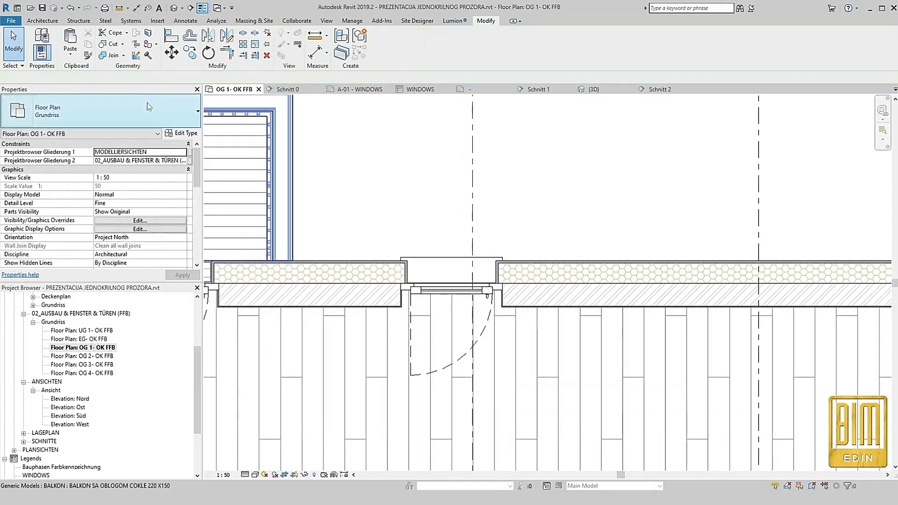
left_click(42, 21)
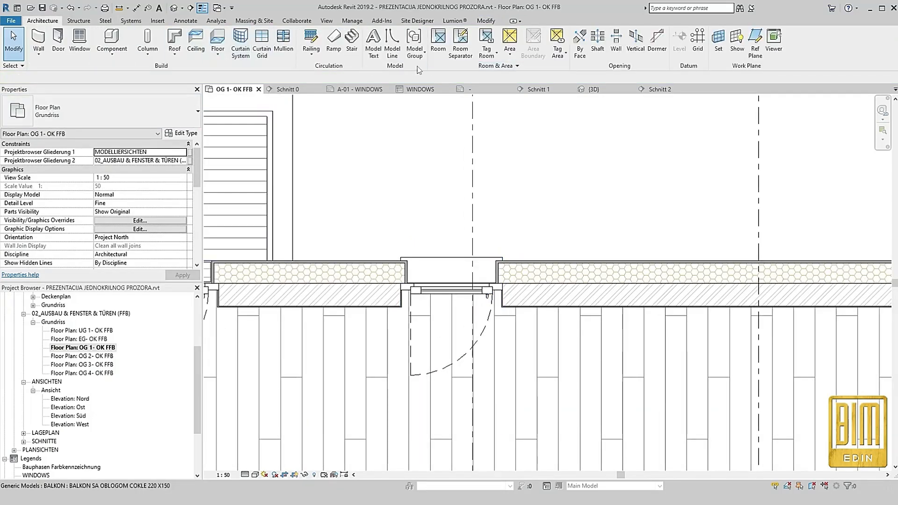
left_click(311, 40)
scroll(433, 279, "up", 2)
left_click(394, 270)
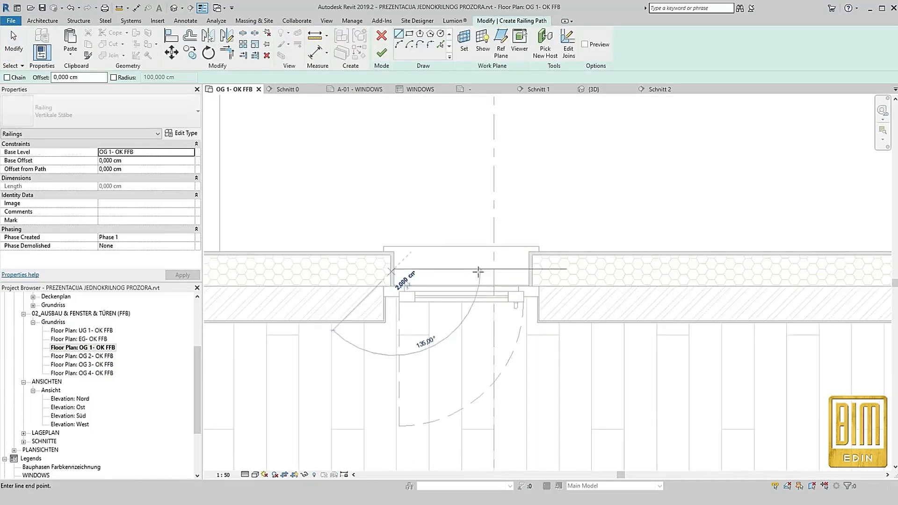
left_click(530, 269)
left_click(382, 53)
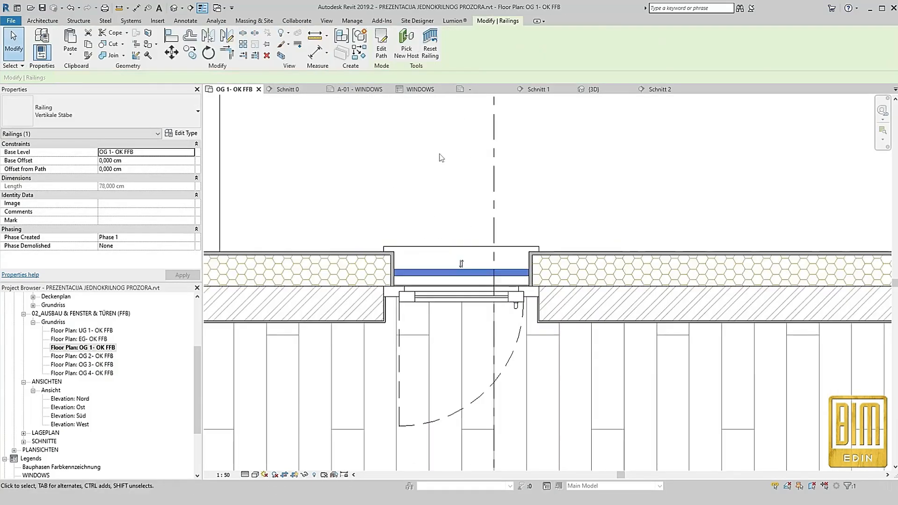
left_click(174, 8)
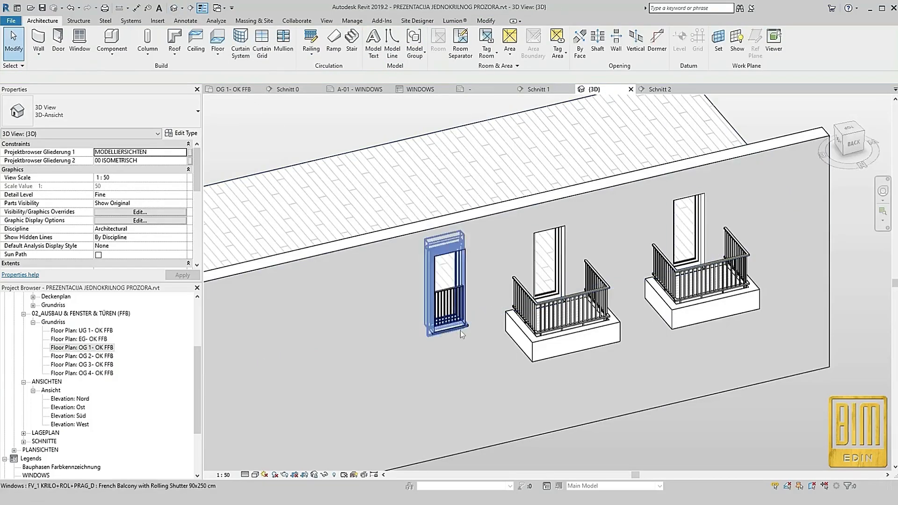
scroll(430, 272, "up", 3)
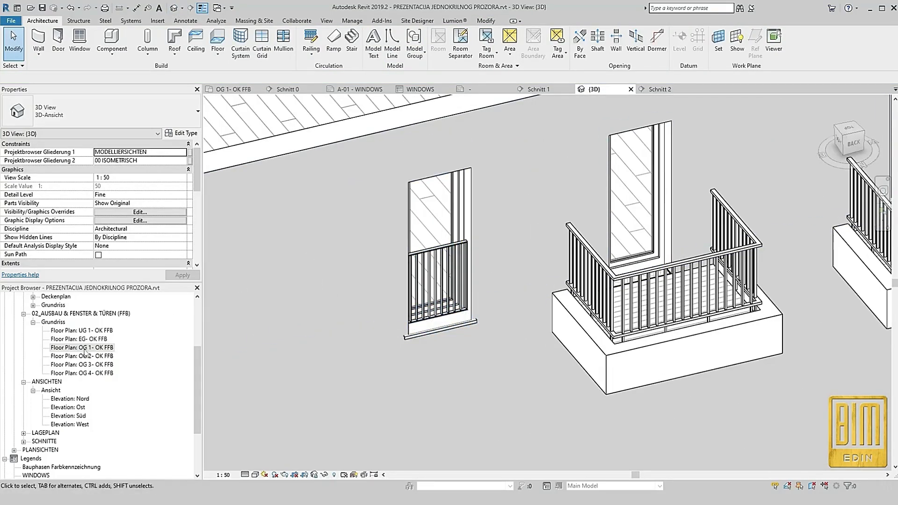
In floor plan OG 1- OK FFB, copy the French balcony door with its railing along the wall to the Schnitt 3 line
double_click(86, 349)
scroll(458, 259, "up", 3)
left_click_drag(386, 177, 536, 326)
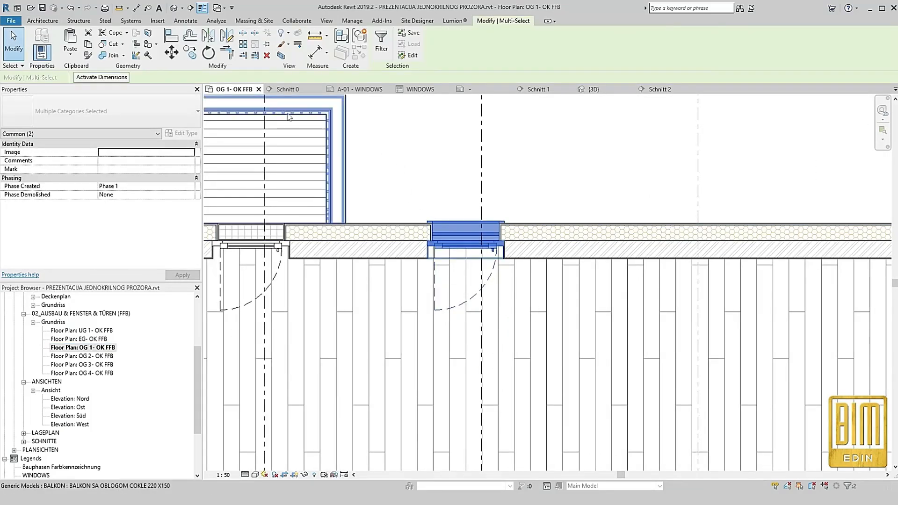
left_click(190, 53)
left_click(465, 244)
left_click(677, 244)
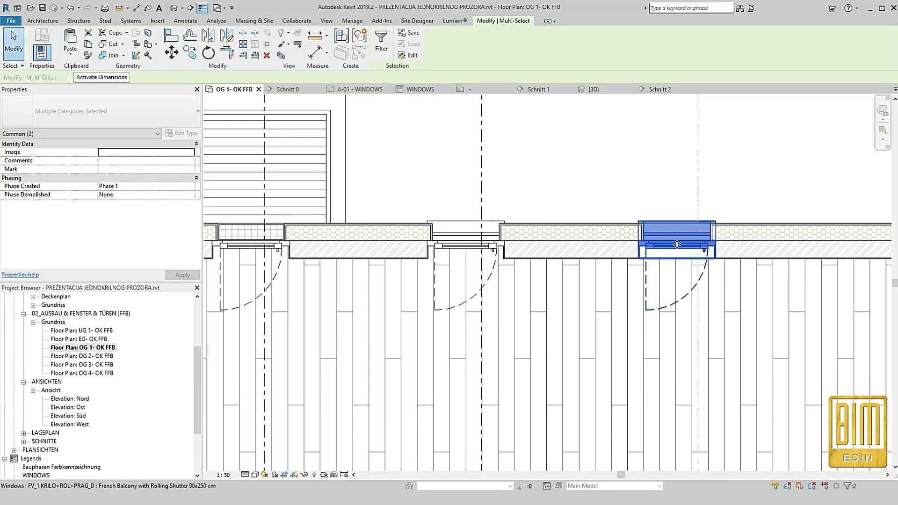
key("Escape")
Copy the text of the "French Balcony without Rolling Shutter 90x230 cm" label above Schnitt 3
scroll(527, 280, "down", 2)
scroll(608, 276, "up", 2)
scroll(522, 328, "down", 3)
scroll(538, 147, "up", 4)
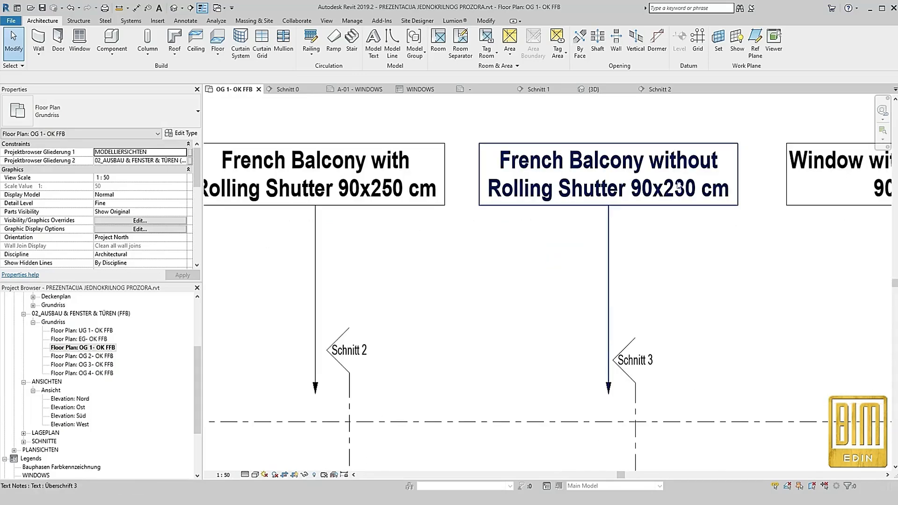
left_click(683, 194)
left_click_drag(684, 194, 501, 162)
left_click(470, 257)
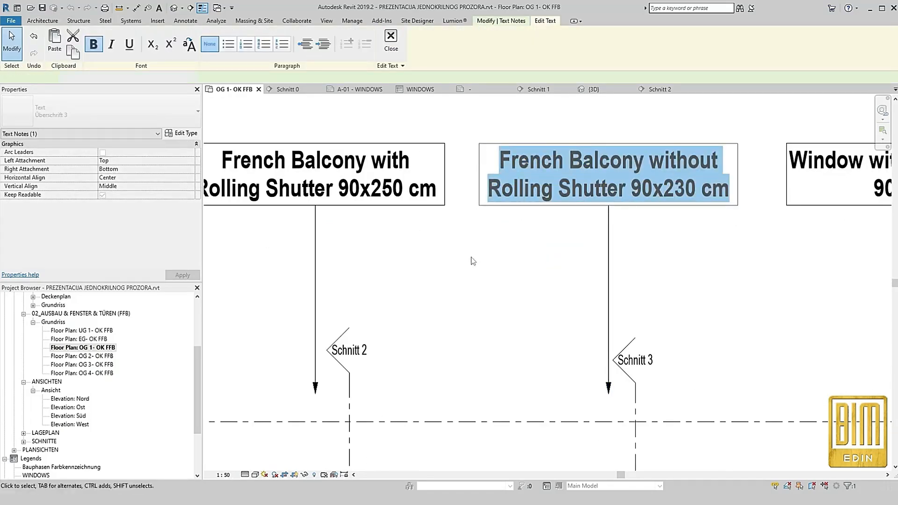
Duplicate the copied door's type under the name "French Balcony without Rolling Shutter 90x230 cm"
scroll(508, 185, "down", 4)
scroll(529, 318, "up", 2)
scroll(527, 319, "up", 2)
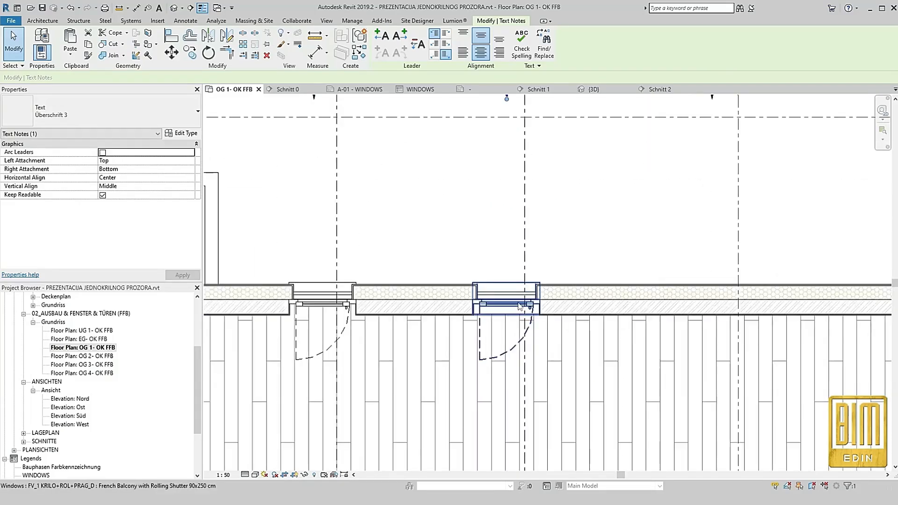
left_click(508, 299)
left_click(182, 133)
left_click(276, 133)
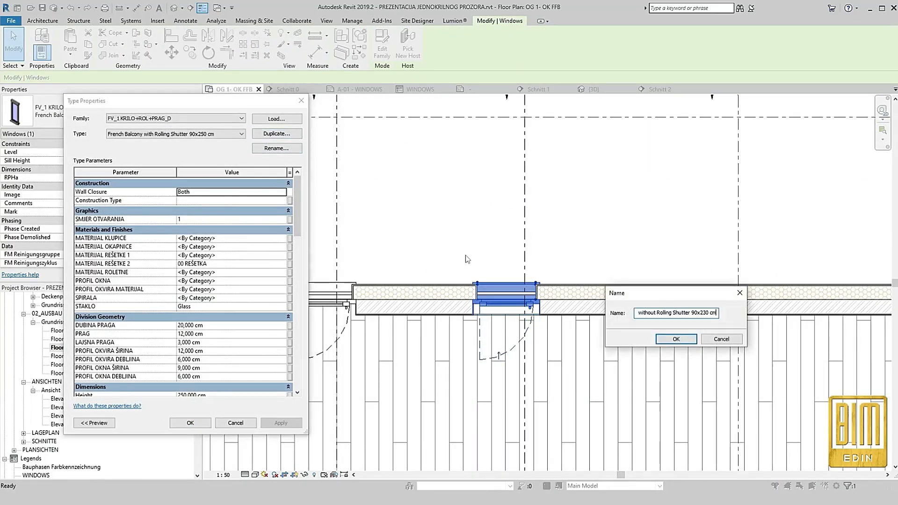
left_click(658, 339)
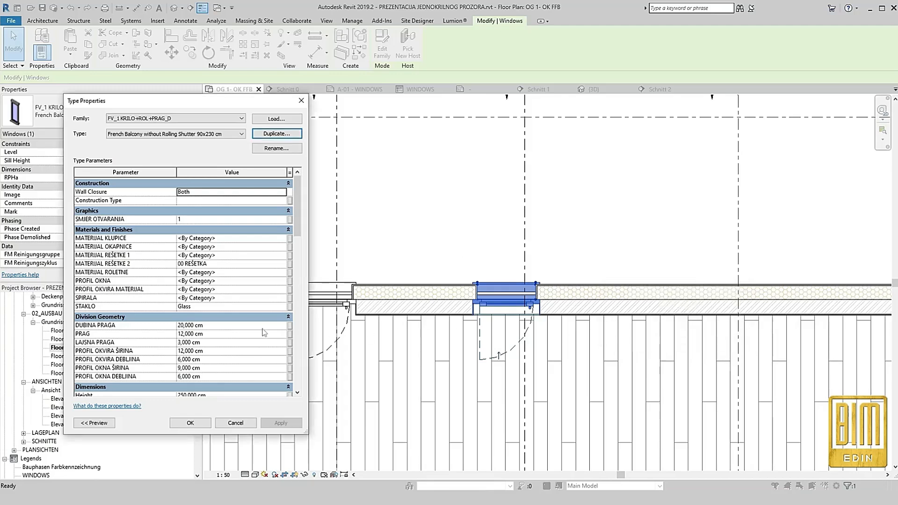
Set the new type's Height to 230 cm and accept the type properties
scroll(236, 331, "down", 5)
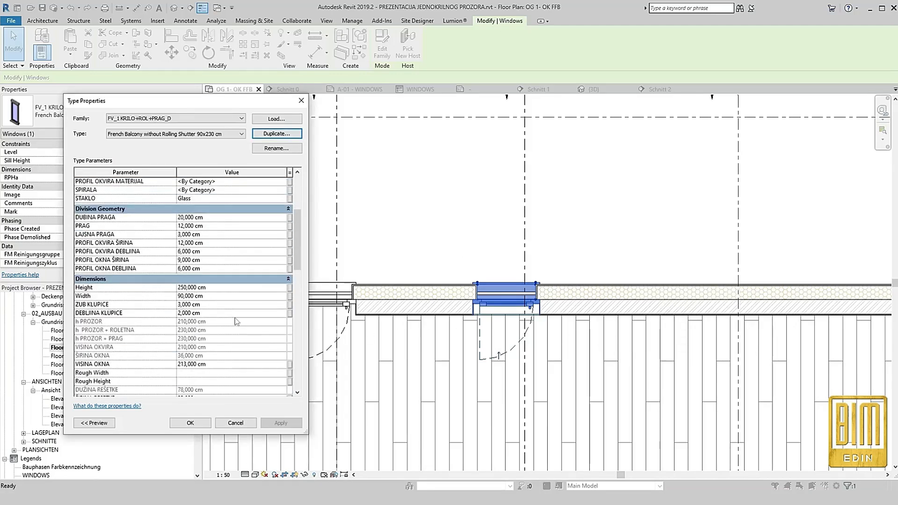
left_click(228, 287)
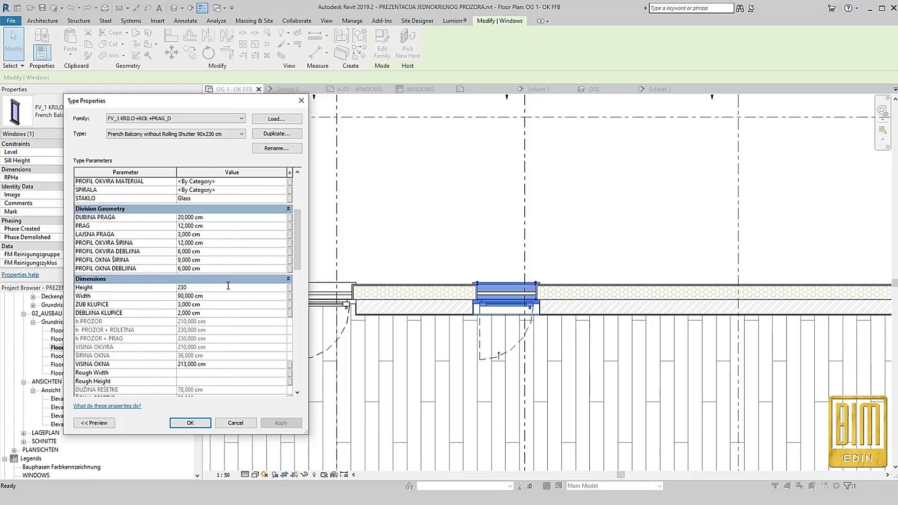
key("Return")
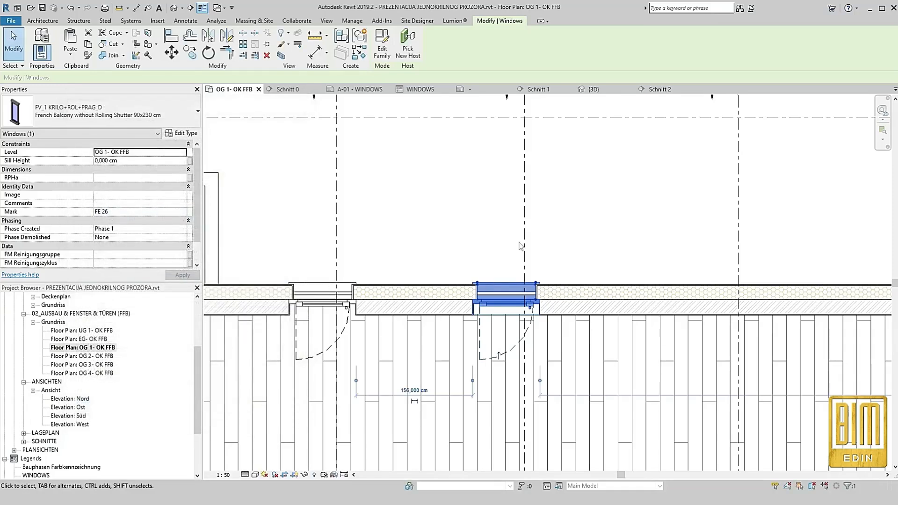
Open section Schnitt 3 and examine the French balcony door without rolling shutter in the wall
right_click(527, 236)
left_click(554, 291)
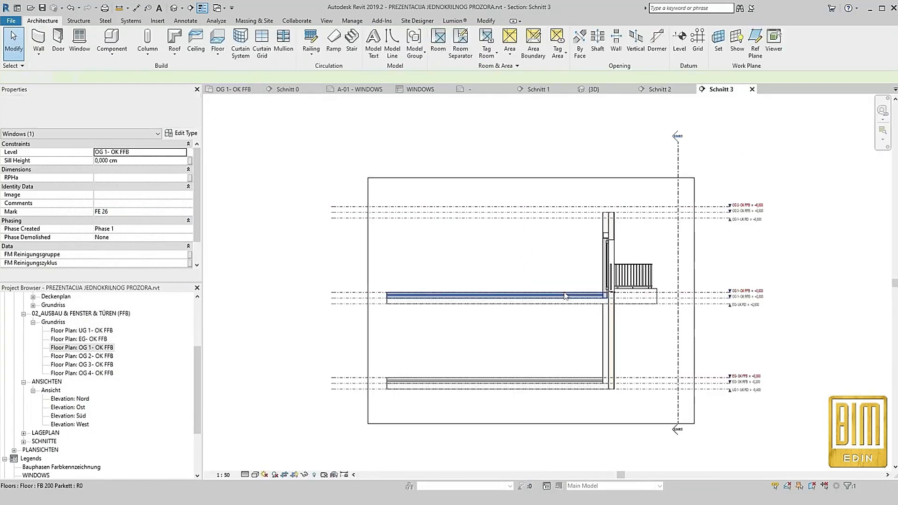
scroll(786, 322, "up", 3)
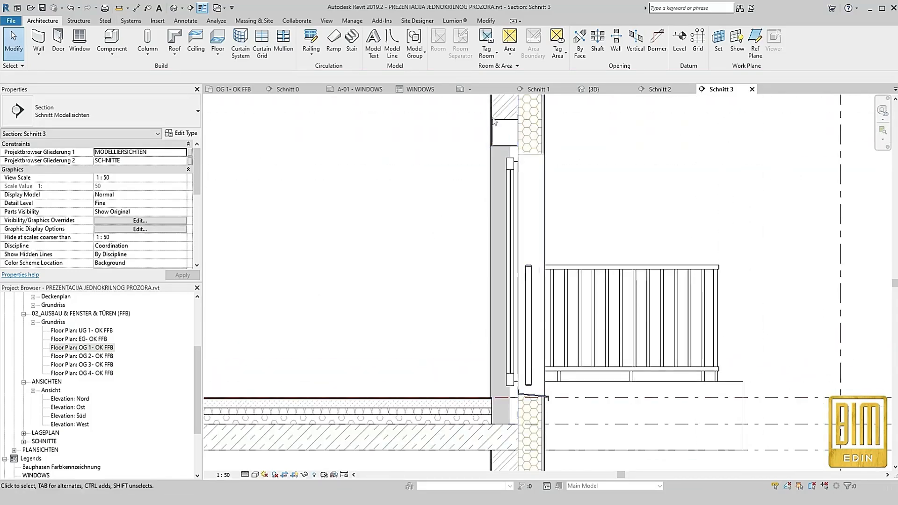
Turn off ROLADA in the French balcony's type properties and set the rolling shutter dimensions, including H ROLADE IZNAD PROZORA, to 0 cm
left_click(514, 180)
left_click(182, 133)
scroll(241, 282, "down", 8)
scroll(240, 282, "down", 5)
left_click(185, 287)
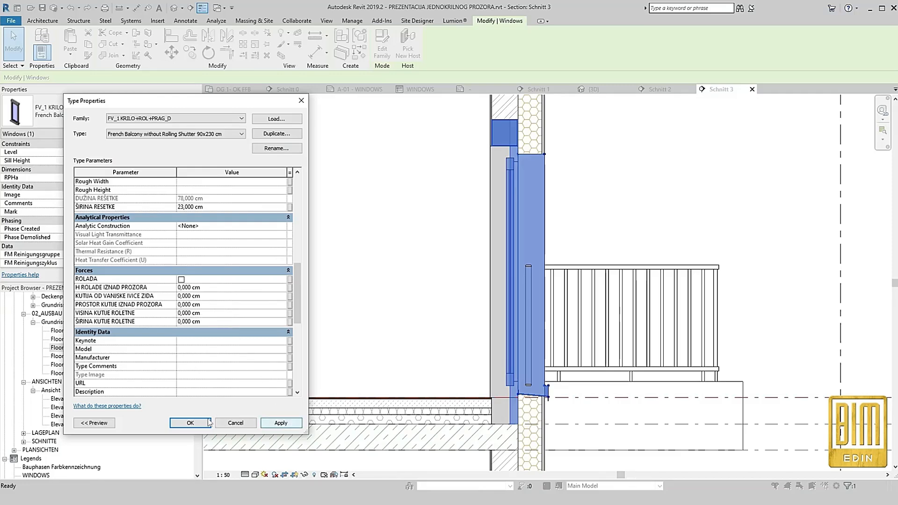
left_click(221, 303)
left_click(190, 423)
left_click(357, 226)
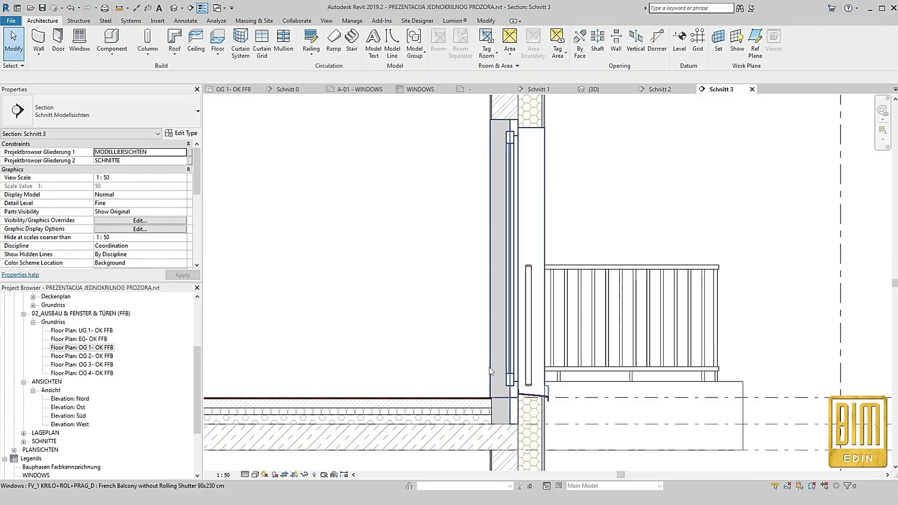
In floor plan OG 1- OK FFB, edit the FB 200 Parkett floor's boundary and sketch lines around the recess of the French balcony without rolling shutter
left_click(461, 411)
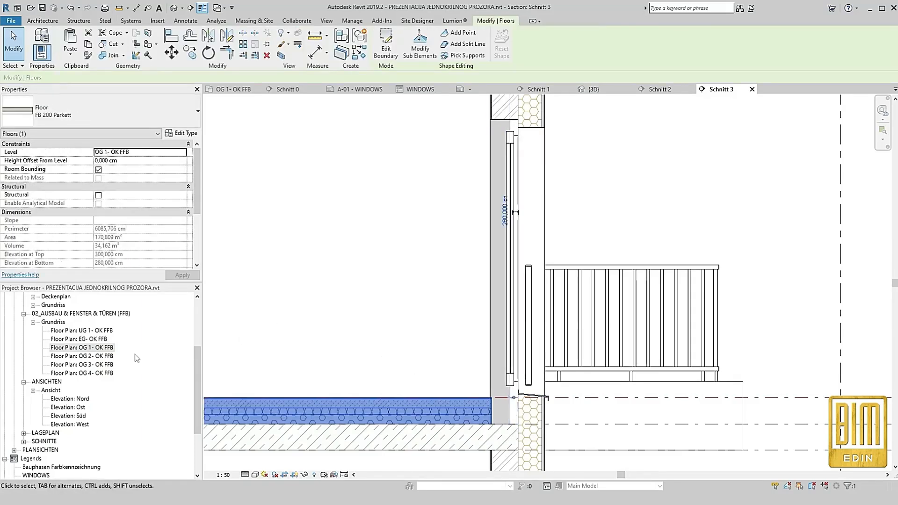
double_click(82, 348)
left_click(386, 45)
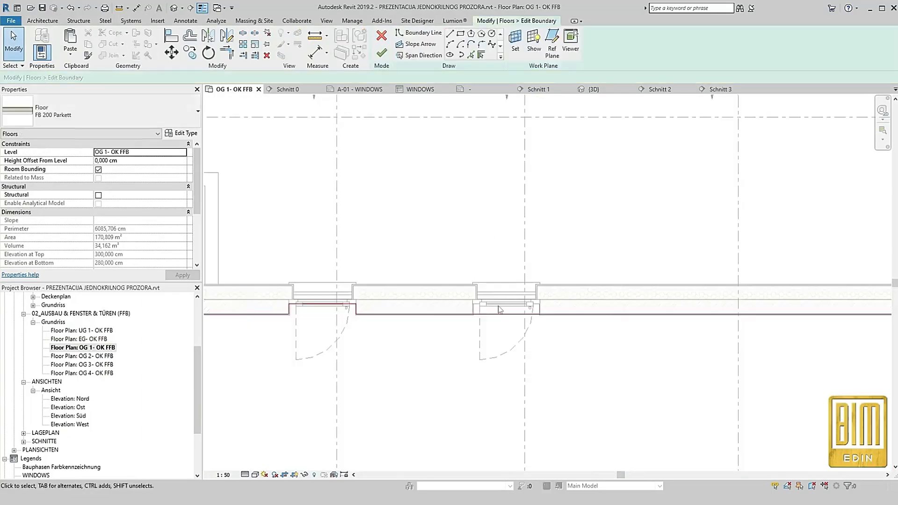
scroll(500, 309, "up", 3)
left_click(419, 33)
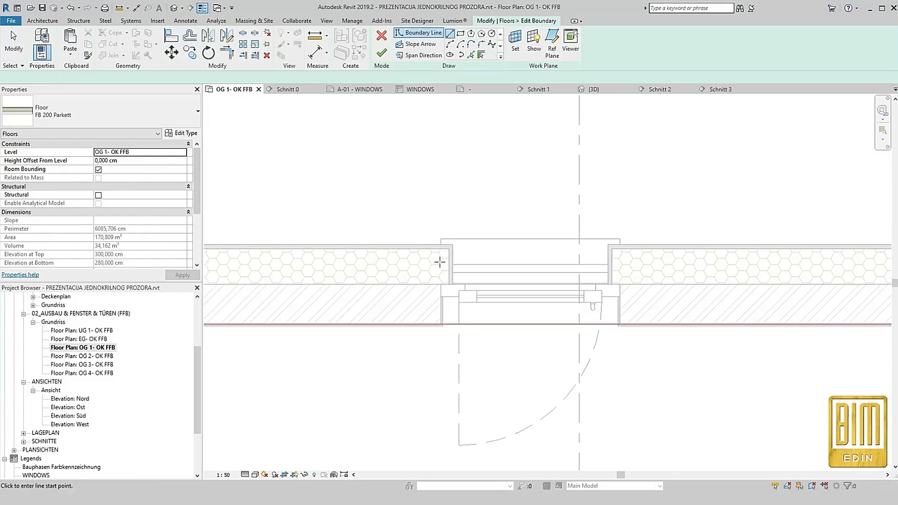
left_click(441, 296)
left_click(441, 324)
scroll(449, 304, "up", 3)
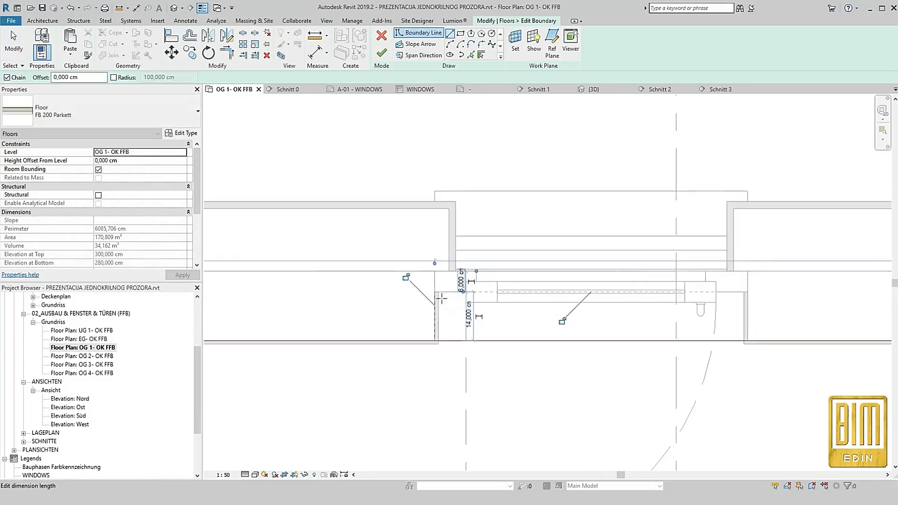
left_click(435, 292)
left_click(749, 291)
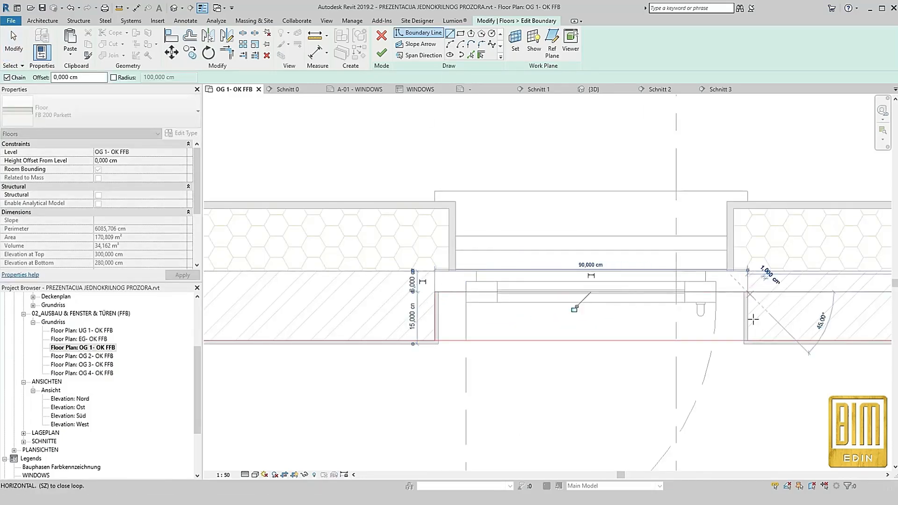
left_click(747, 340)
key("Escape")
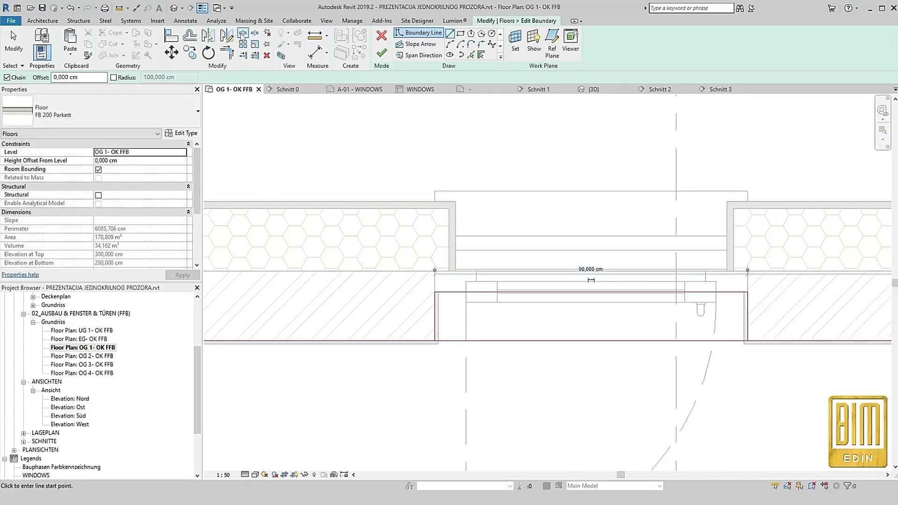
Trim the floor boundary to the corners of the French balcony's recess and finish the boundary sketch
key("s")
key("l")
left_click(234, 54)
left_click(435, 315)
left_click(421, 341)
left_click(748, 318)
left_click(772, 341)
scroll(532, 315, "down", 2)
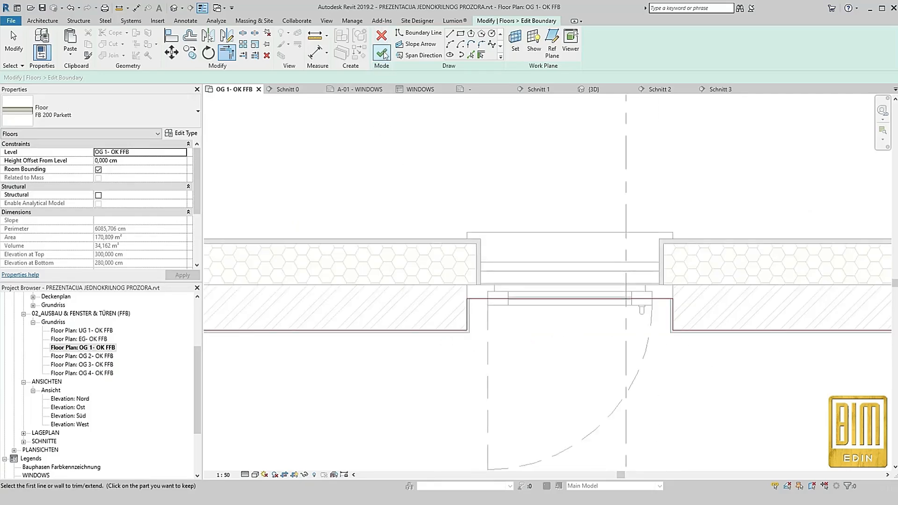
left_click(383, 53)
left_click(422, 155)
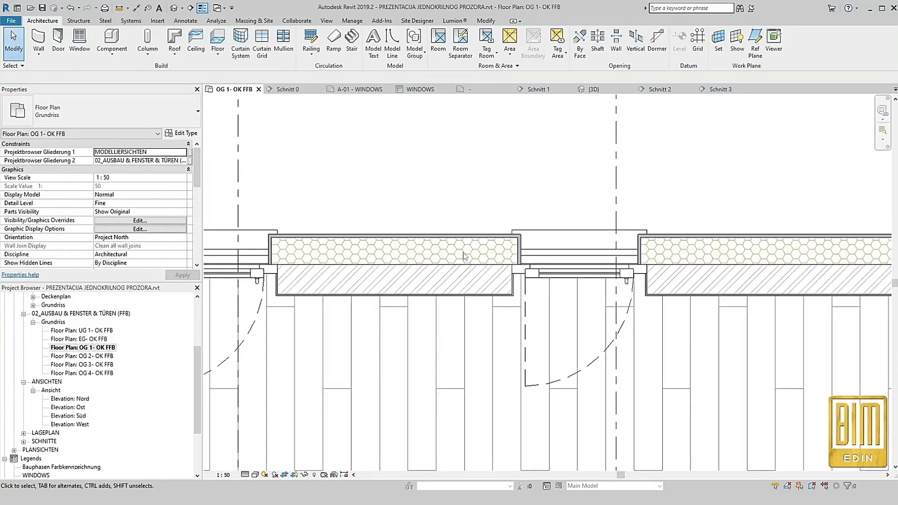
Open the 3D view and examine the French balconies and balcony doors along the wall
left_click(614, 193)
left_click(174, 8)
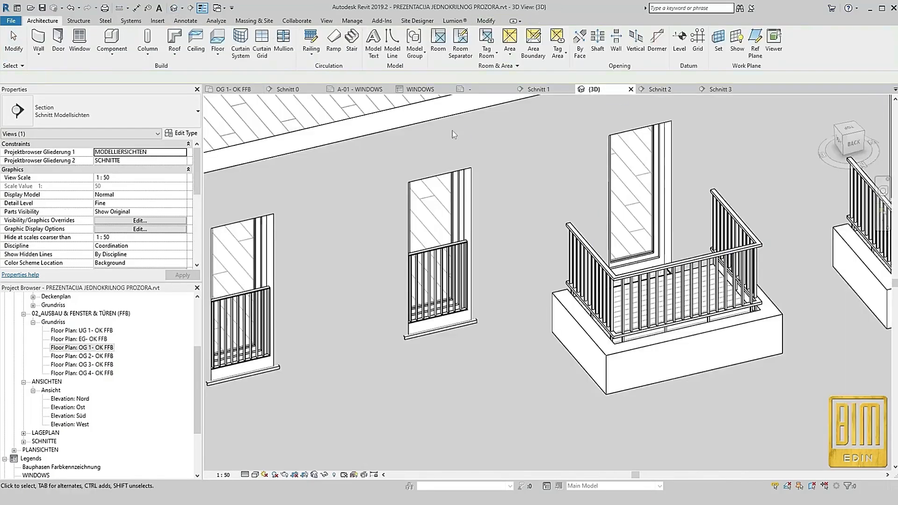
scroll(494, 167, "down", 3)
left_click(473, 190)
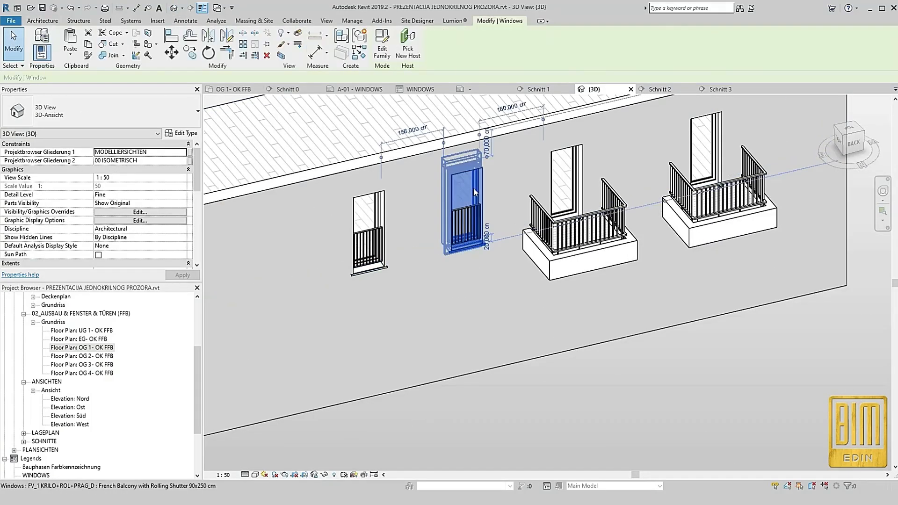
left_click(376, 208)
scroll(566, 180, "down", 2)
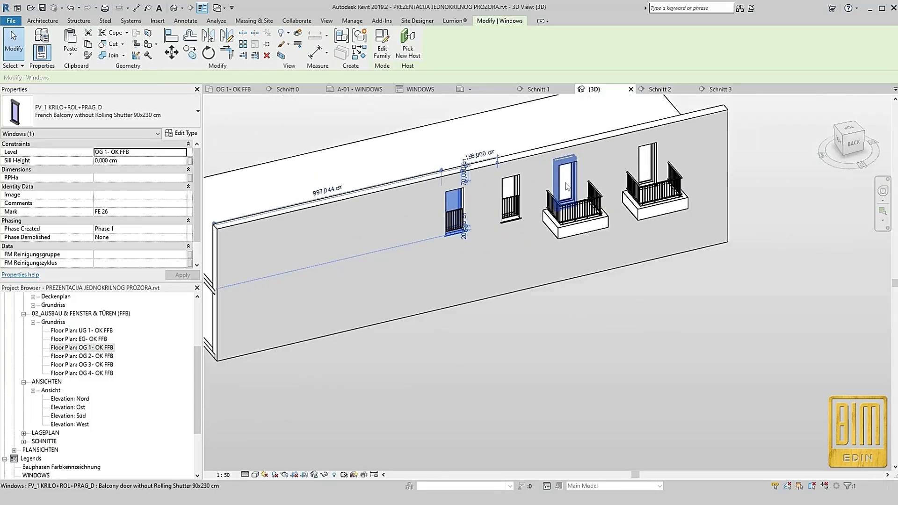
From floor plan OG 1- OK FFB, open section Schnitt 6 and examine the row of doors in elevation
double_click(101, 348)
left_click(569, 218)
scroll(568, 217, "down", 5)
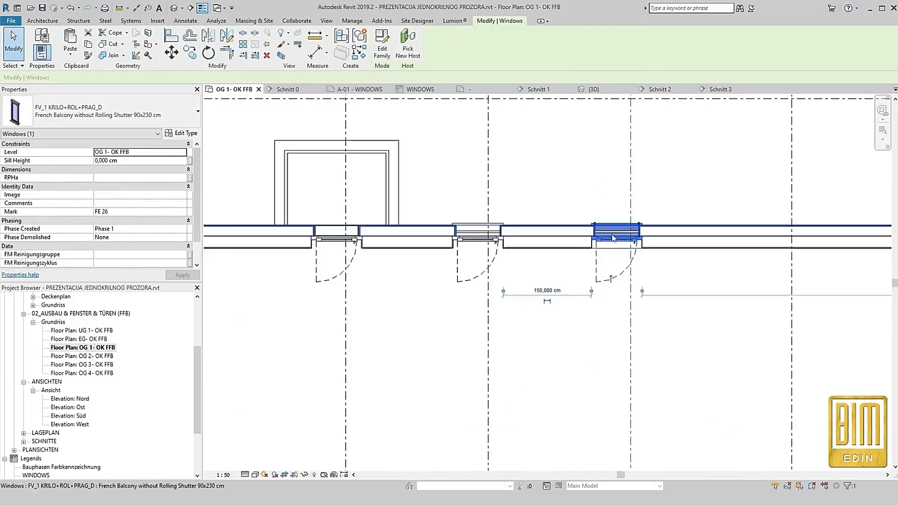
left_click(554, 132)
right_click(554, 132)
left_click(592, 186)
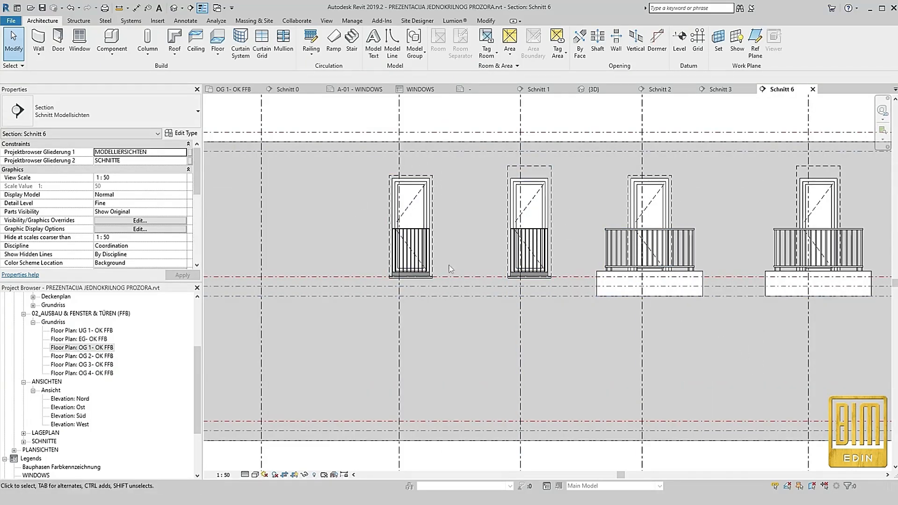
In floor plan OG 1- OK FFB, copy the French balcony without rolling shutter 280 cm along the wall to Schnitt 4
double_click(99, 347)
scroll(568, 234, "up", 4)
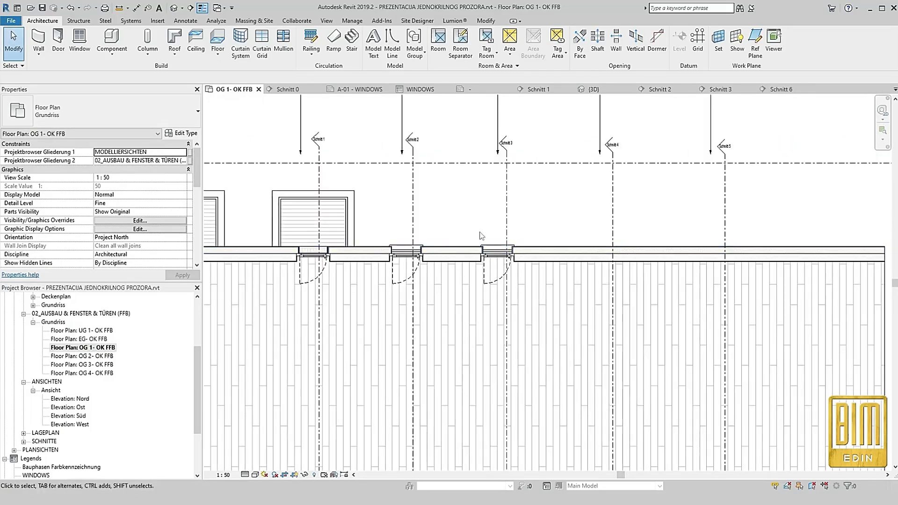
left_click(508, 274)
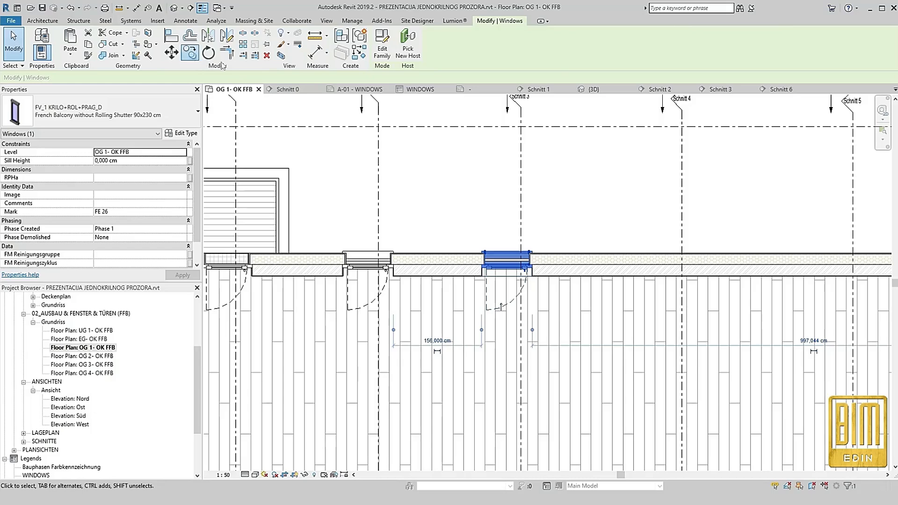
left_click(190, 53)
left_click(506, 260)
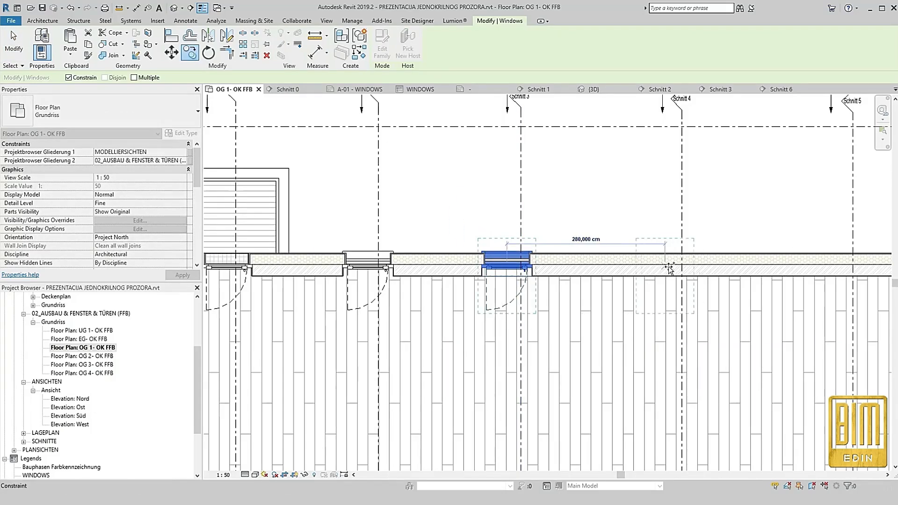
left_click(664, 267)
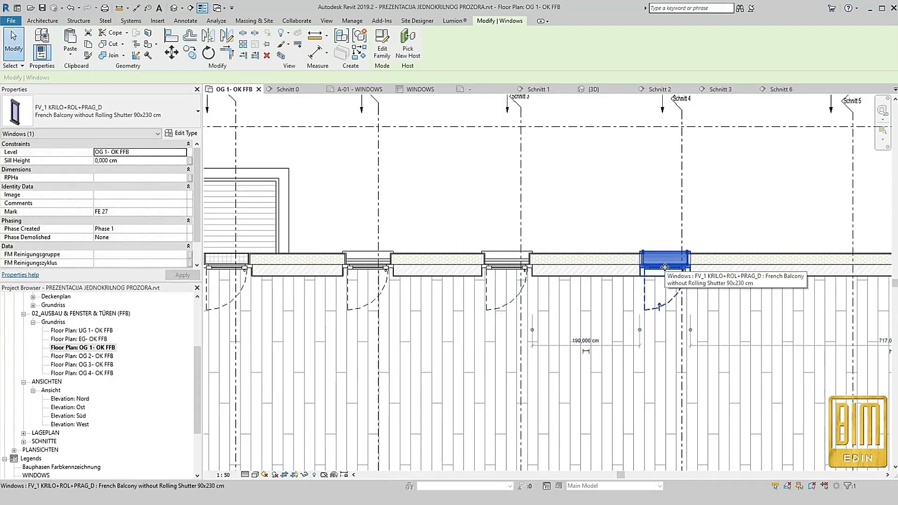
key("Right")
key("Escape")
Copy the text of the "Window with Rolling Shutter 90x160cm" label above Schnitt 4
scroll(549, 303, "down", 3)
scroll(550, 167, "up", 5)
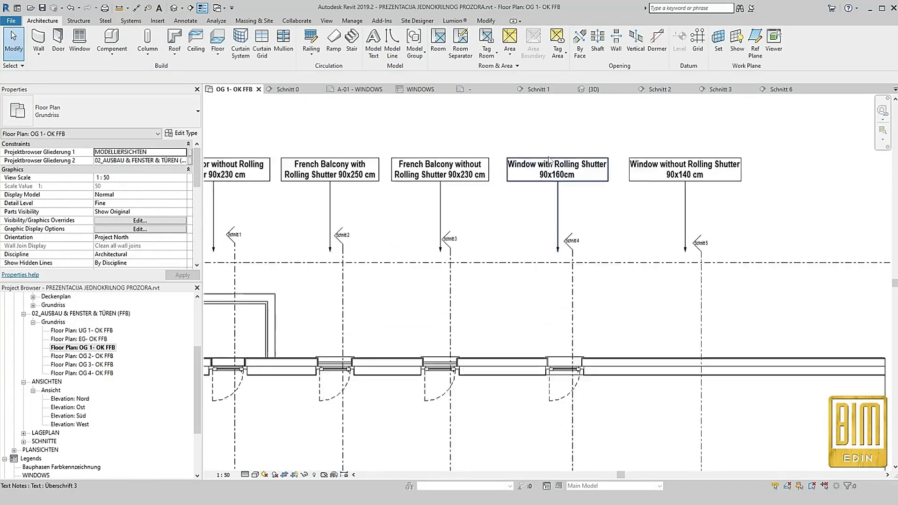
double_click(490, 175)
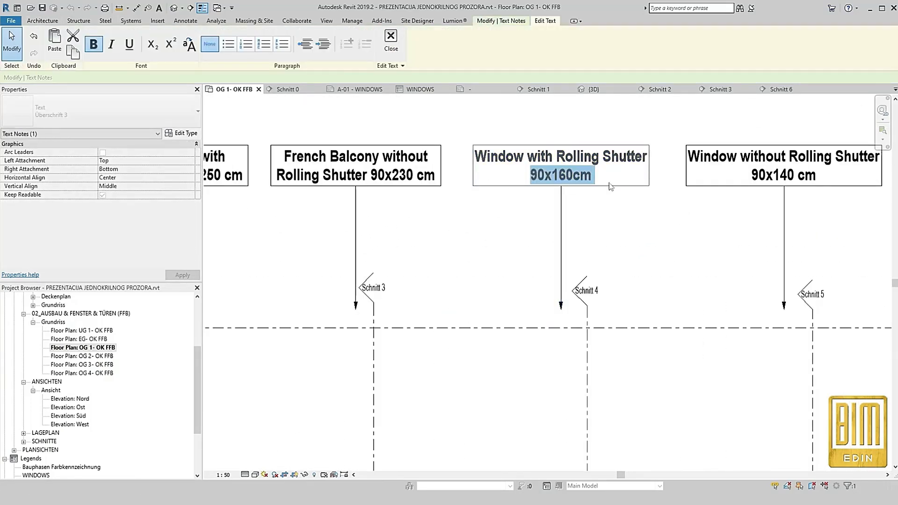
left_click(604, 178)
left_click_drag(557, 181, 475, 158)
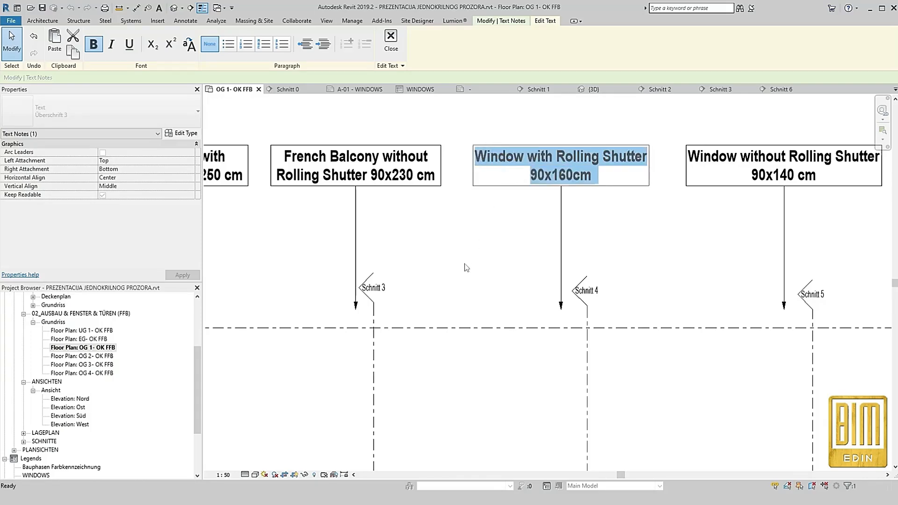
left_click(494, 241)
Duplicate the type of the copied French balcony at Schnitt 4 under the name "Window with Rolling Shutter"
scroll(494, 242, "down", 3)
scroll(514, 336, "up", 2)
left_click(518, 317)
left_click(180, 134)
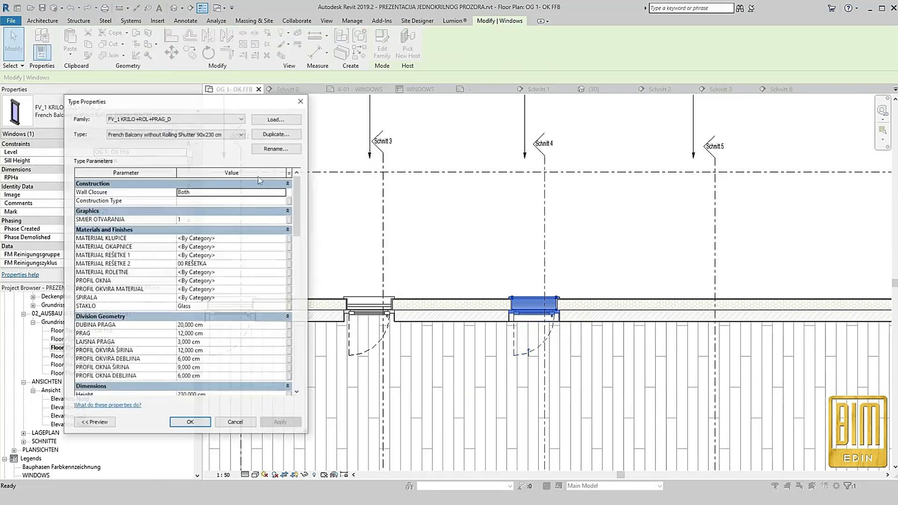
left_click(277, 133)
type("Window with Rolling Shutter 90 X 160")
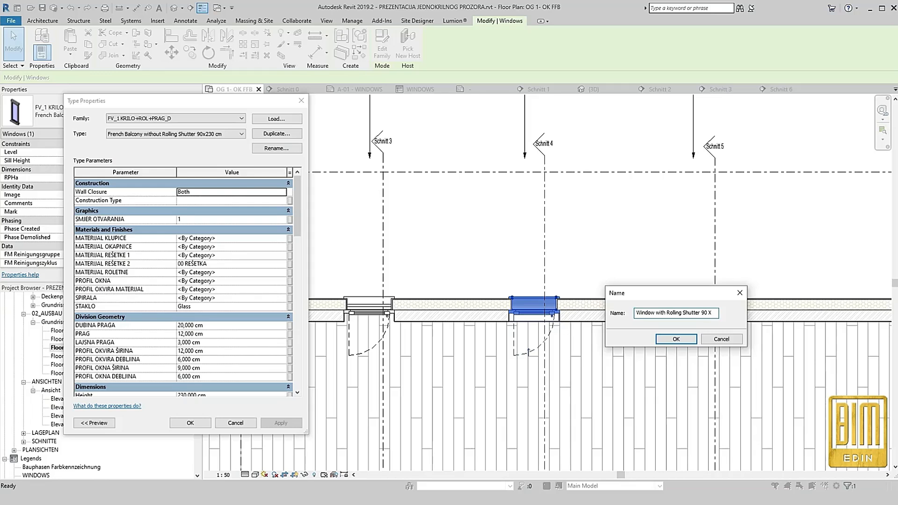
Create the duplicated window type and complete its name as "Window with Rolling Shutter 90 X 160 cm"
left_click(677, 339)
left_click(220, 301)
left_click(277, 148)
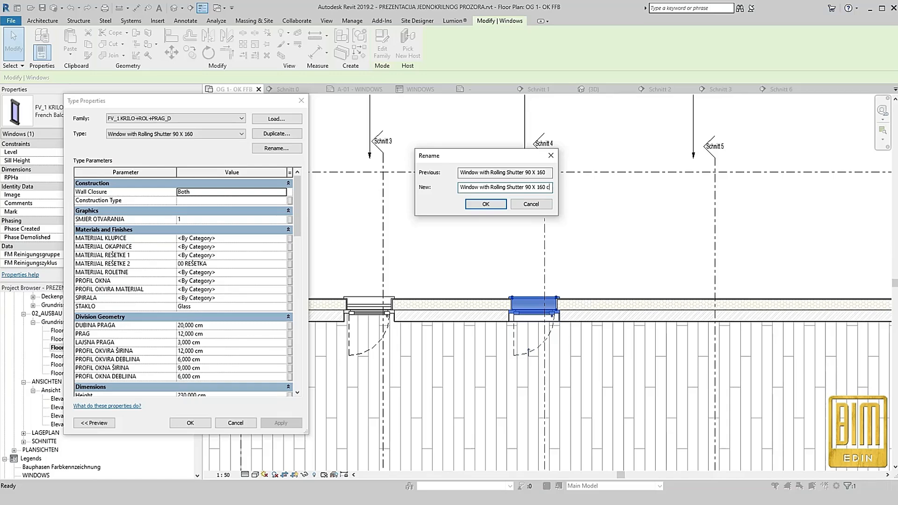
left_click(485, 204)
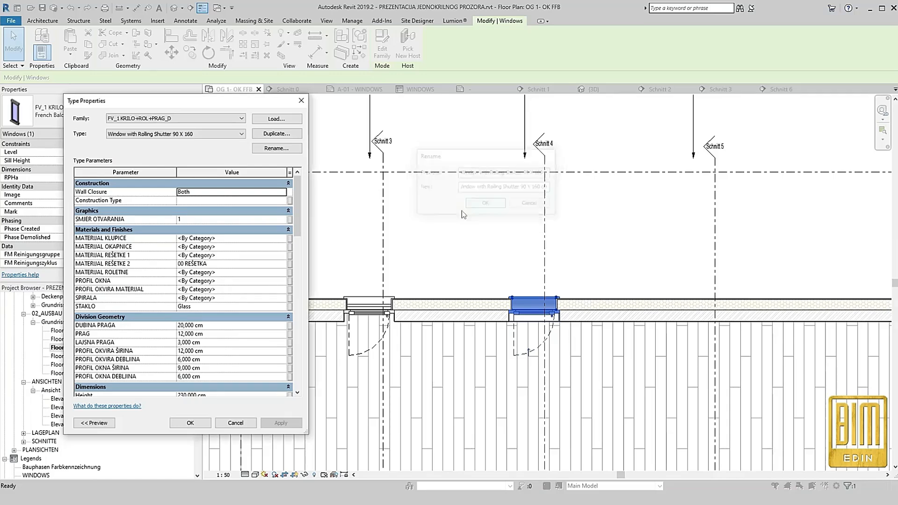
left_click(220, 301)
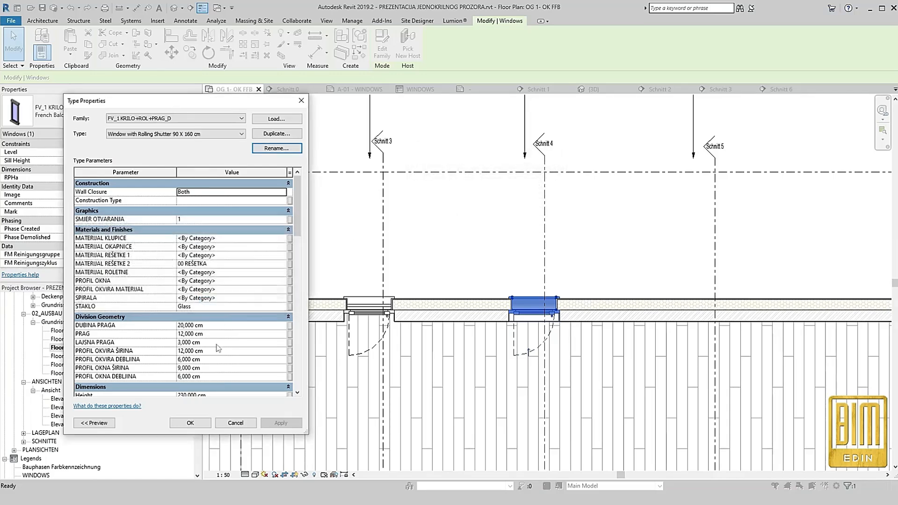
left_click(190, 423)
Open the section view Schnitt 4 from its section line in the floor plan
left_click(525, 232)
left_click(542, 144)
right_click(546, 223)
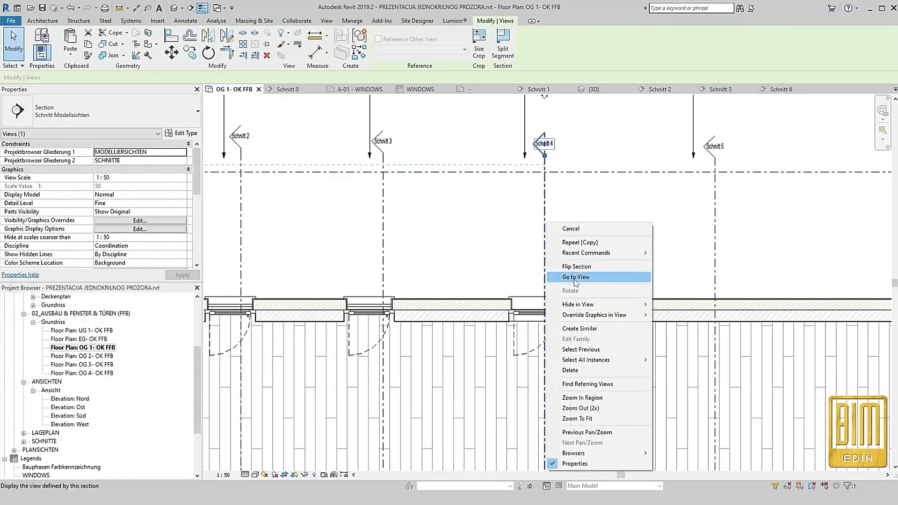
left_click(576, 277)
scroll(501, 246, "up", 4)
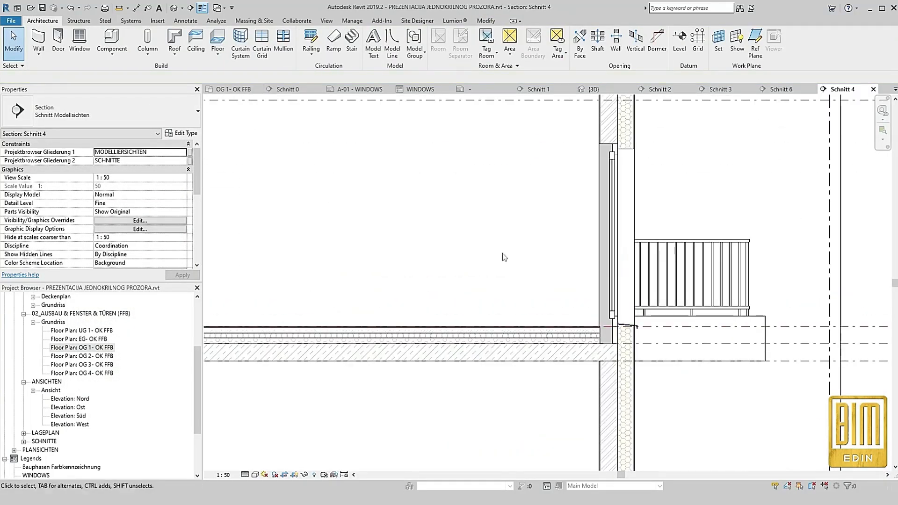
In the type properties of the window in Schnitt 4, set Height to 160 cm and DUBINA PRAGA to 0 cm
left_click(619, 220)
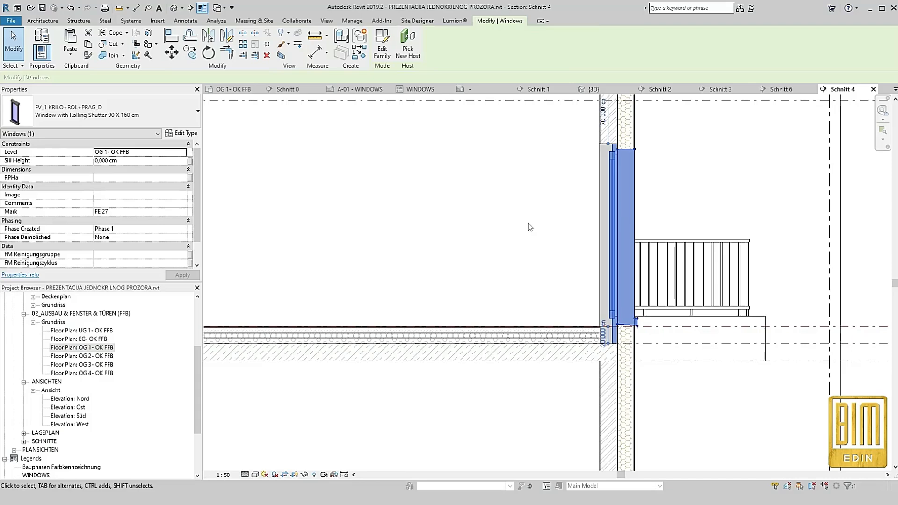
scroll(656, 352, "up", 2)
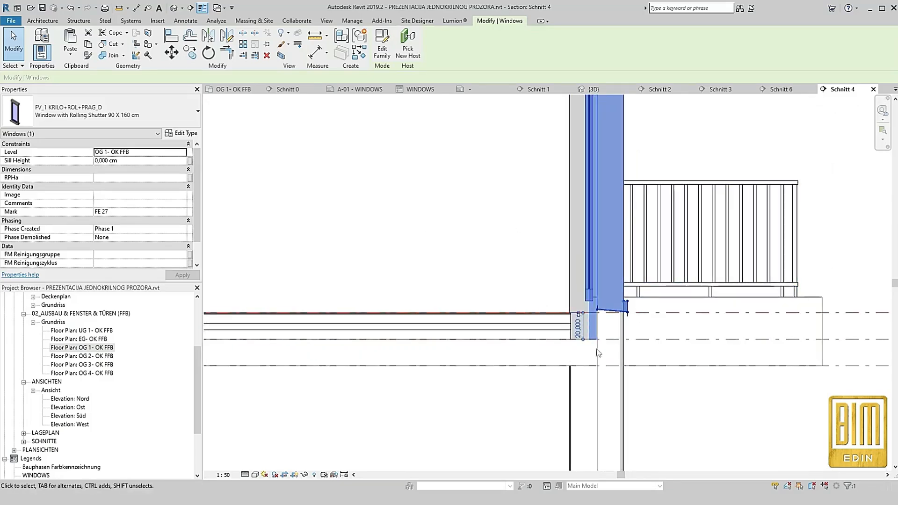
left_click(186, 133)
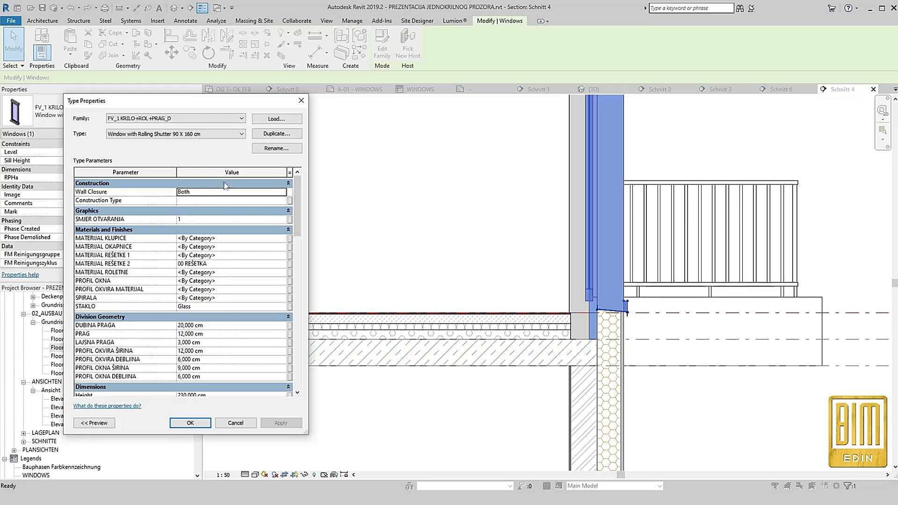
scroll(229, 262, "down", 4)
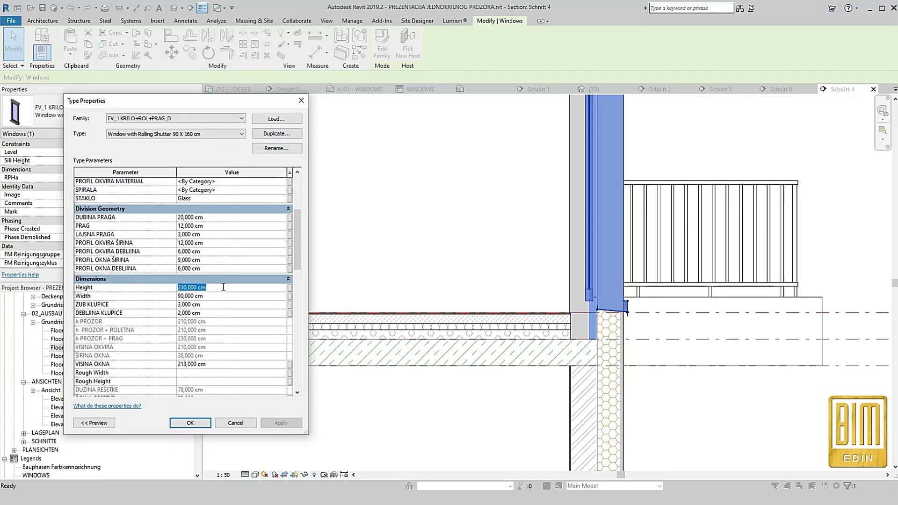
scroll(233, 348, "down", 5)
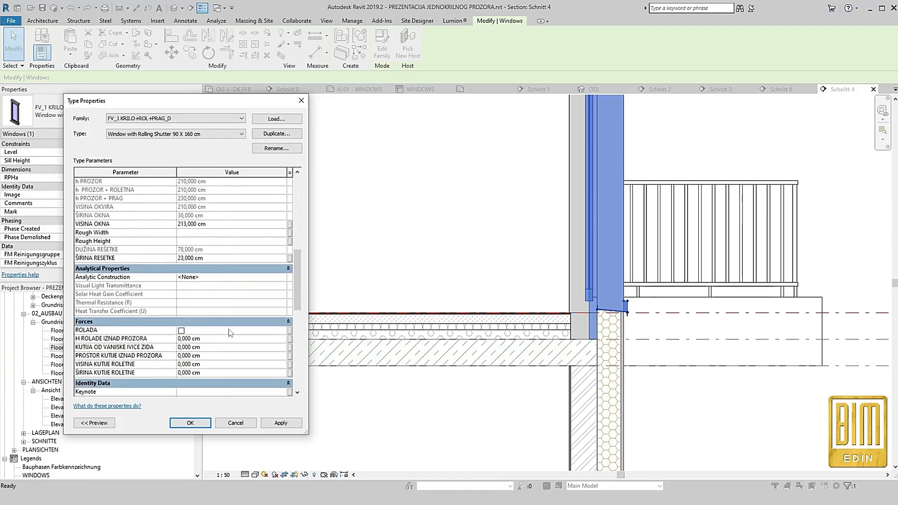
scroll(230, 333, "down", 9)
scroll(237, 319, "up", 8)
scroll(237, 319, "up", 10)
left_click(224, 268)
type("0")
left_click(287, 422)
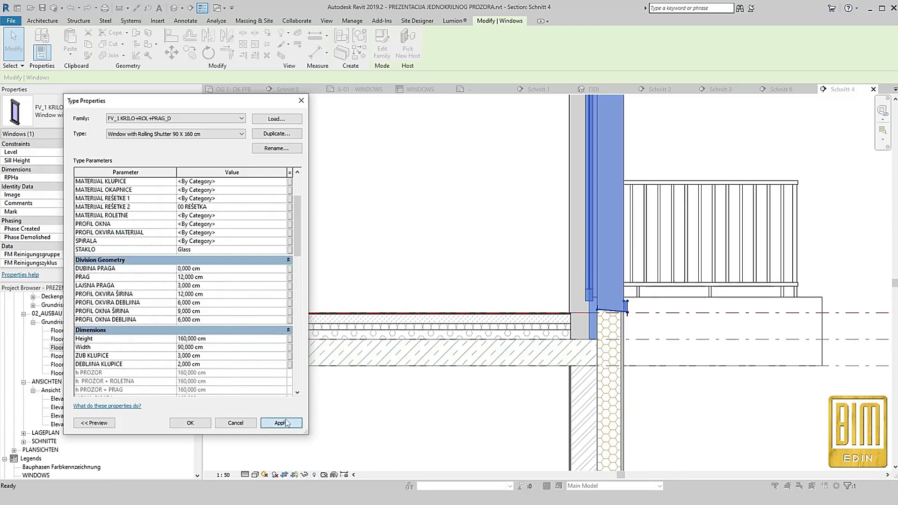
left_click(220, 305)
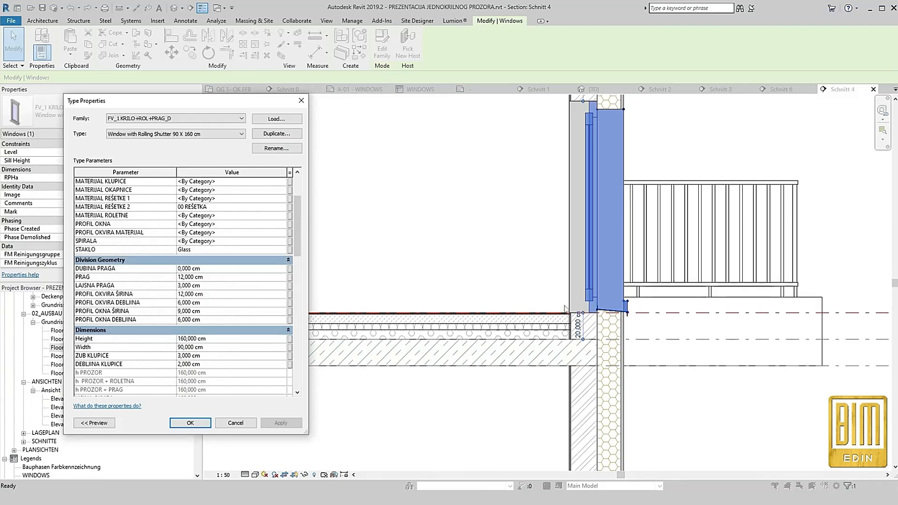
Enable the KLUPICA option in the Window with Rolling Shutter 90 X 160 cm type
scroll(211, 324, "down", 10)
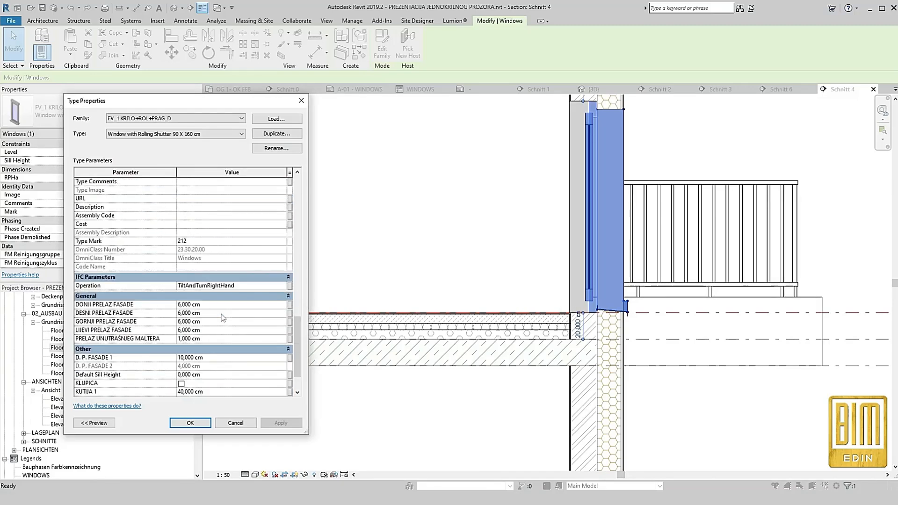
left_click(182, 341)
left_click(280, 423)
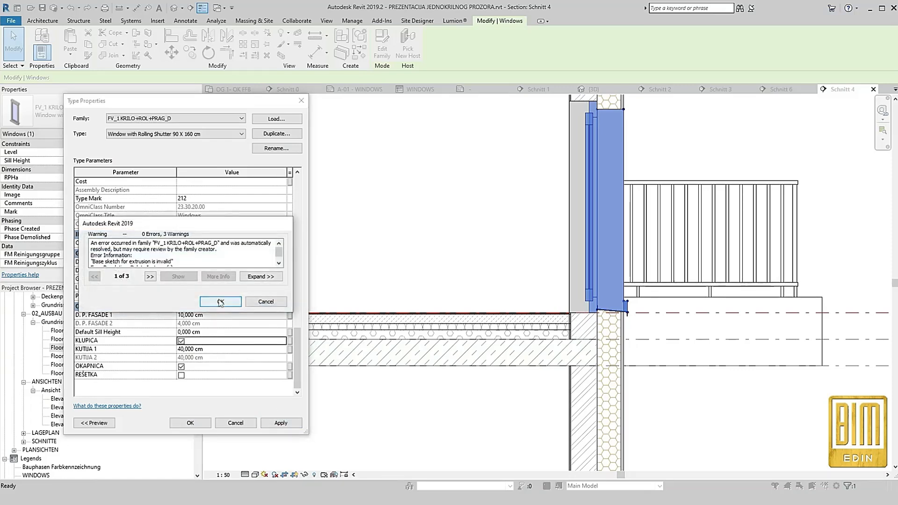
left_click(220, 300)
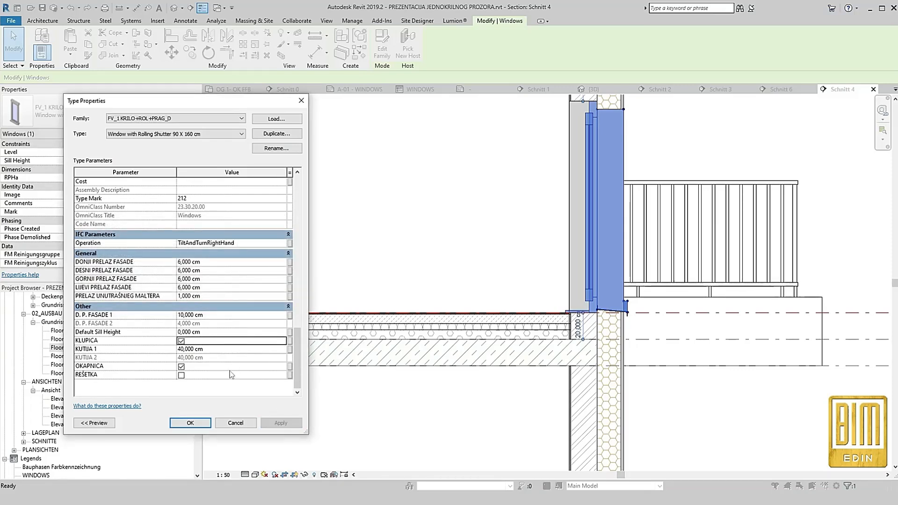
scroll(231, 375, "up", 10)
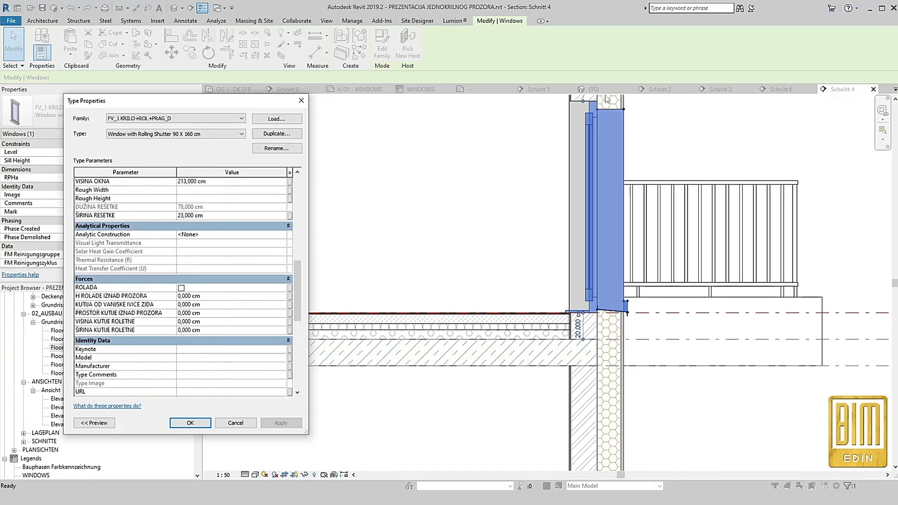
left_click(196, 425)
Set the sill height of the window in Schnitt 4 to 90 cm
scroll(411, 392, "down", 4)
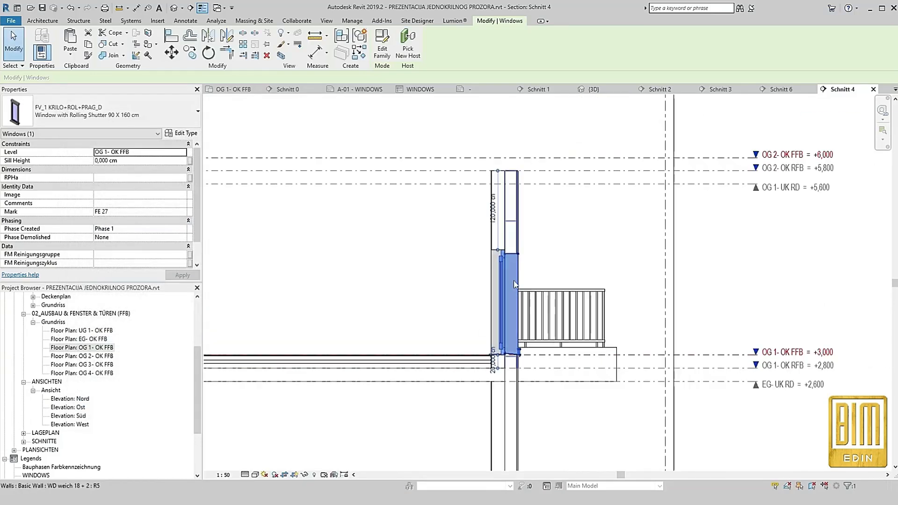
scroll(505, 276, "up", 2)
left_click(137, 161)
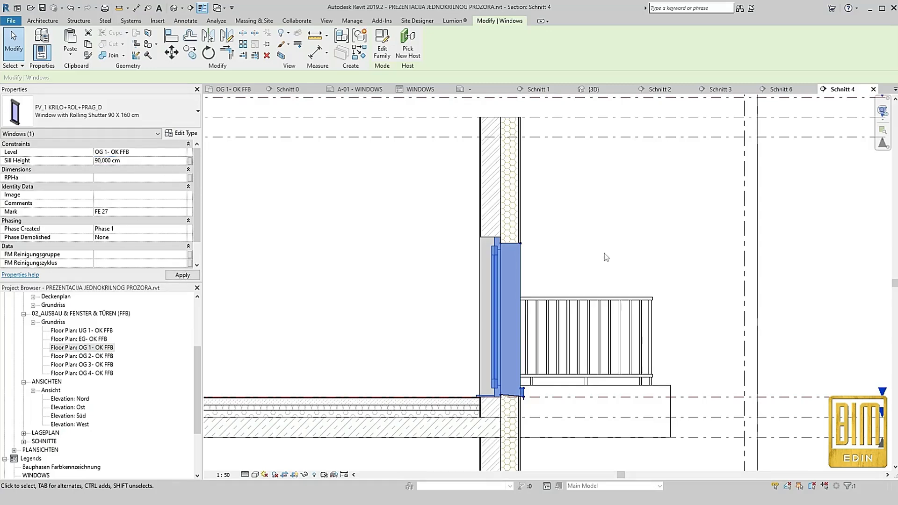
left_click(453, 264)
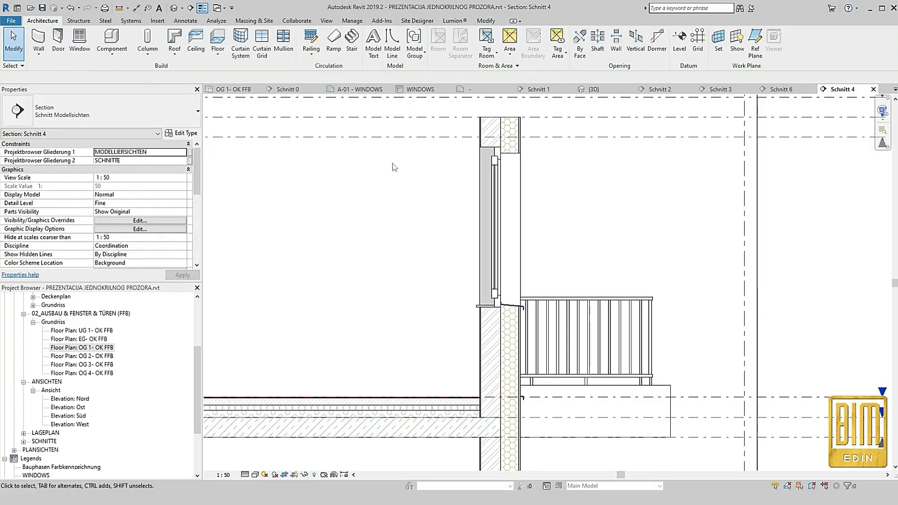
Enable ROLADA for the window type, setting H ROLADE IZNAD PROZORA, PROSTOR KUTIJE IZNAD PROZORA, VISINA KUTIJE ROLETNE and ŠIRINA KUTIJE ROLETNE to 20 cm
scroll(396, 161, "up", 2)
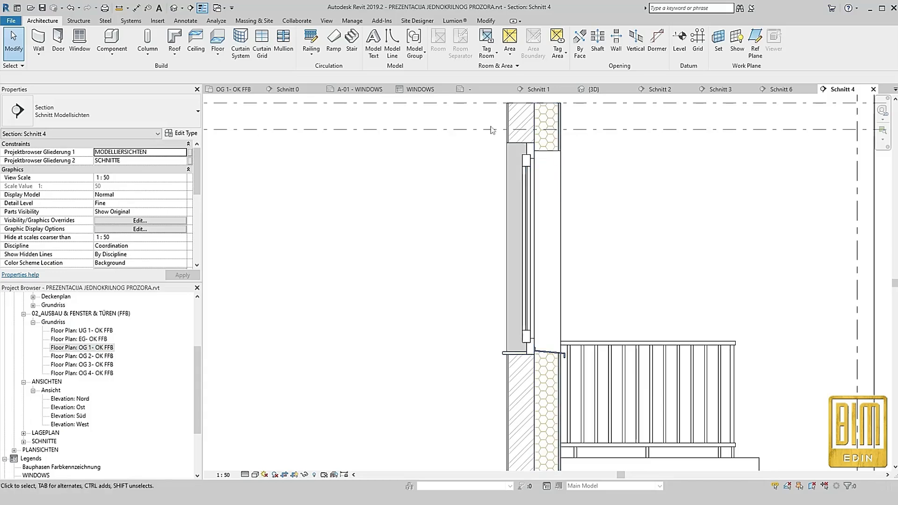
left_click(538, 157)
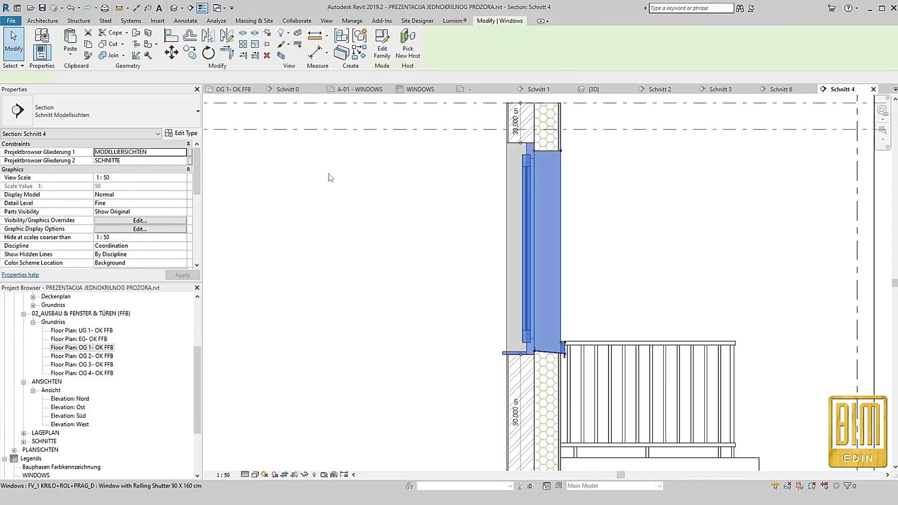
left_click(181, 133)
scroll(216, 289, "down", 10)
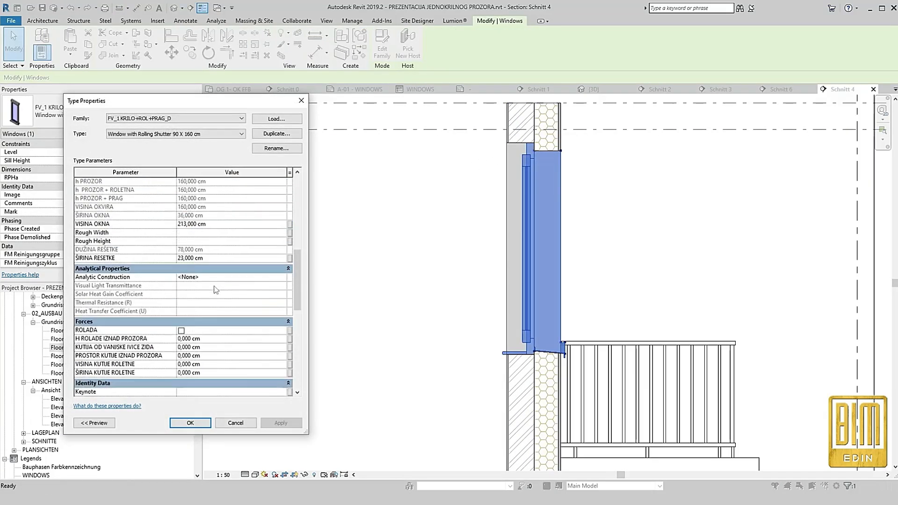
left_click(184, 256)
left_click(182, 253)
left_click(220, 261)
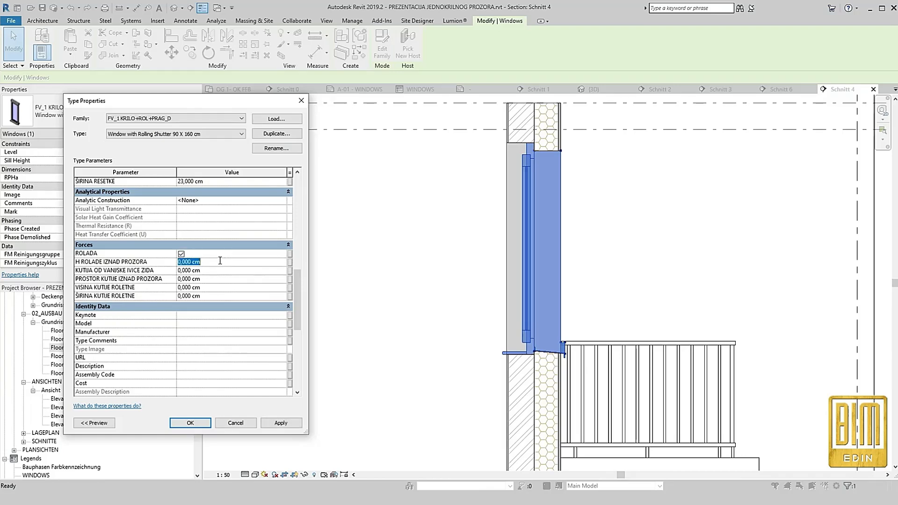
type("20")
left_click(217, 278)
type("20")
left_click(284, 426)
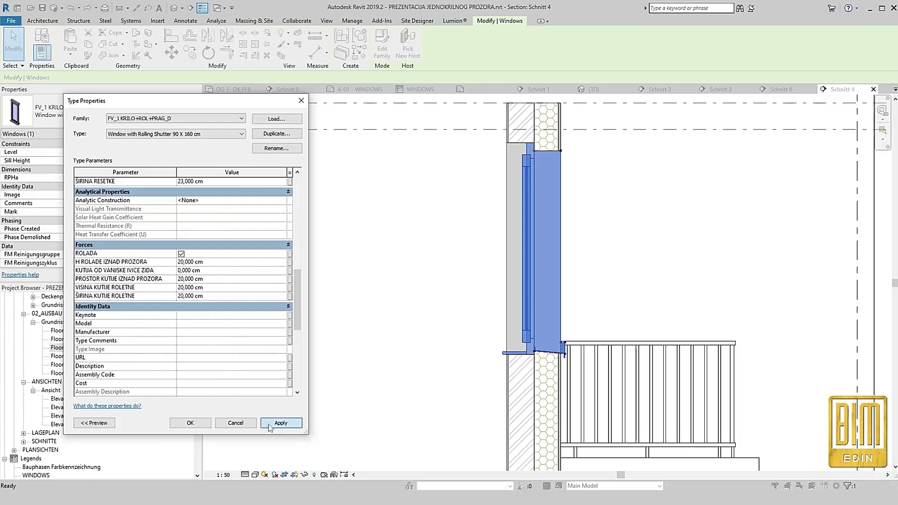
left_click(191, 423)
left_click(424, 259)
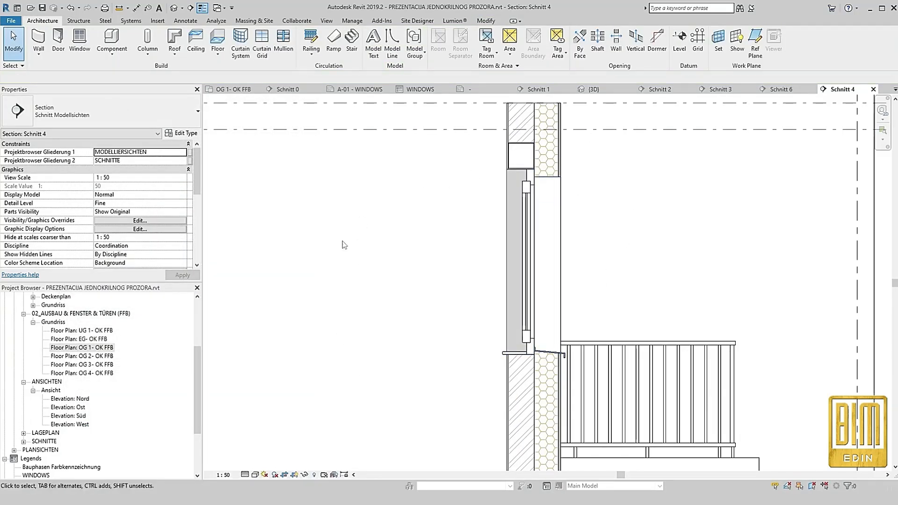
In floor plan OG 1- OK FFB, copy the window at Schnitt 4 about 290 cm along the wall to Schnitt 5
double_click(82, 350)
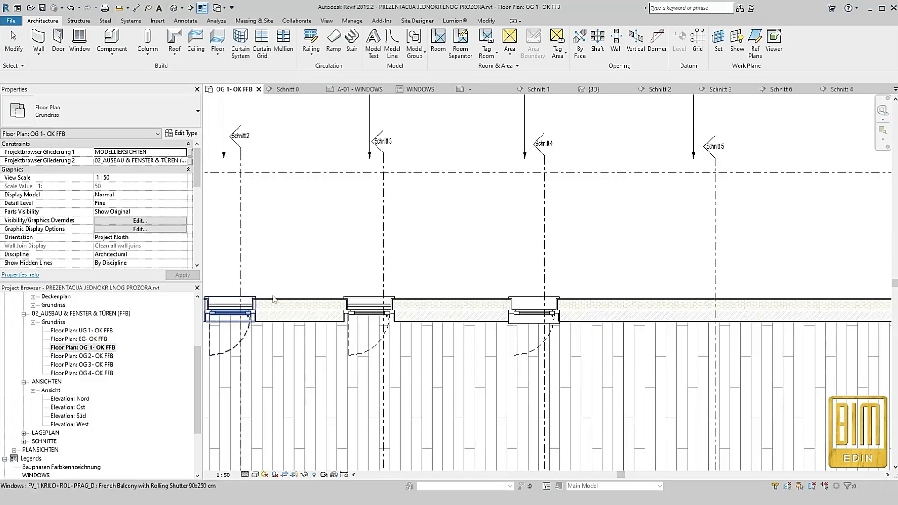
left_click(529, 326)
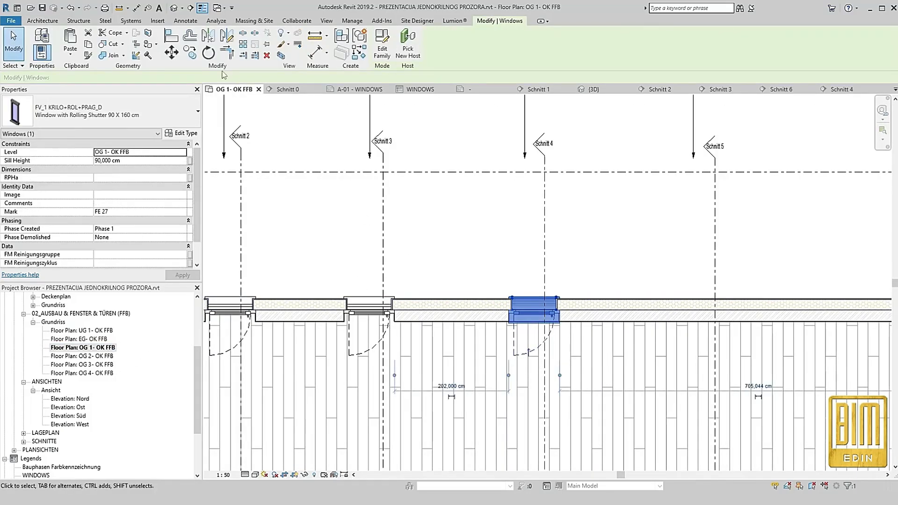
left_click(190, 52)
left_click(542, 318)
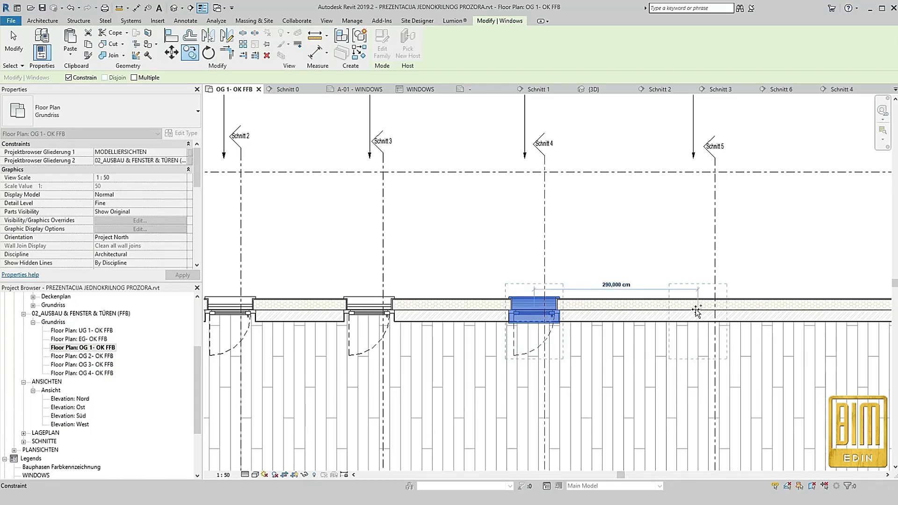
left_click(696, 311)
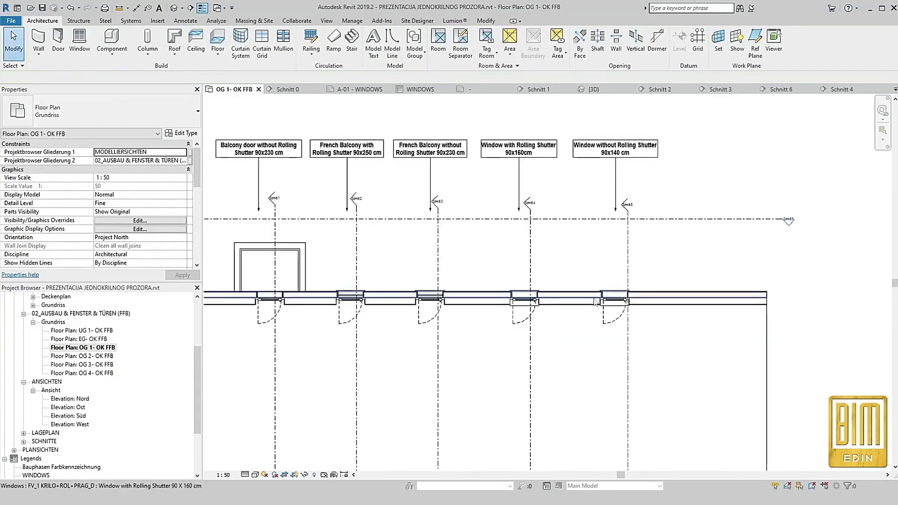
Nudge the copied window along the wall so that section line Schnitt 5 cuts through its opening
left_click(582, 250)
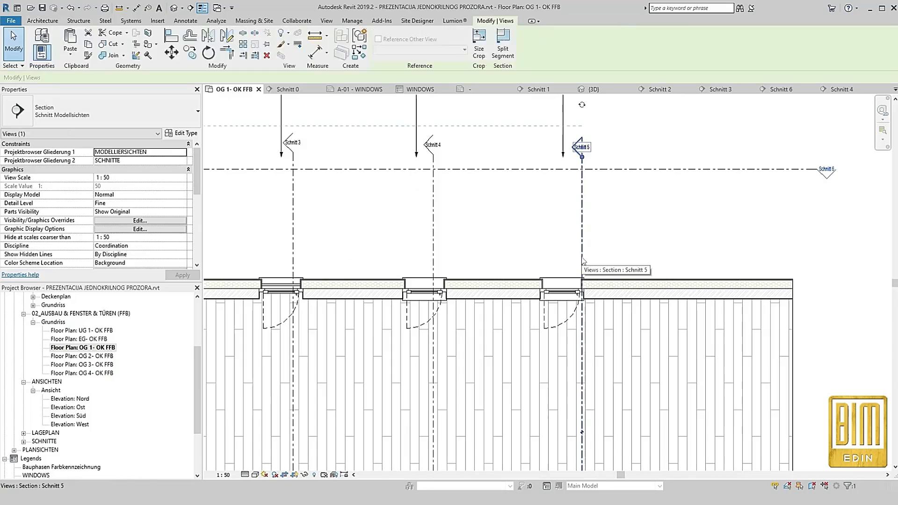
left_click(561, 292)
key("Right")
key("Right")
key("Right")
key("Right")
key("Right")
key("Right")
key("Right")
key("Right")
key("Right")
key("Right")
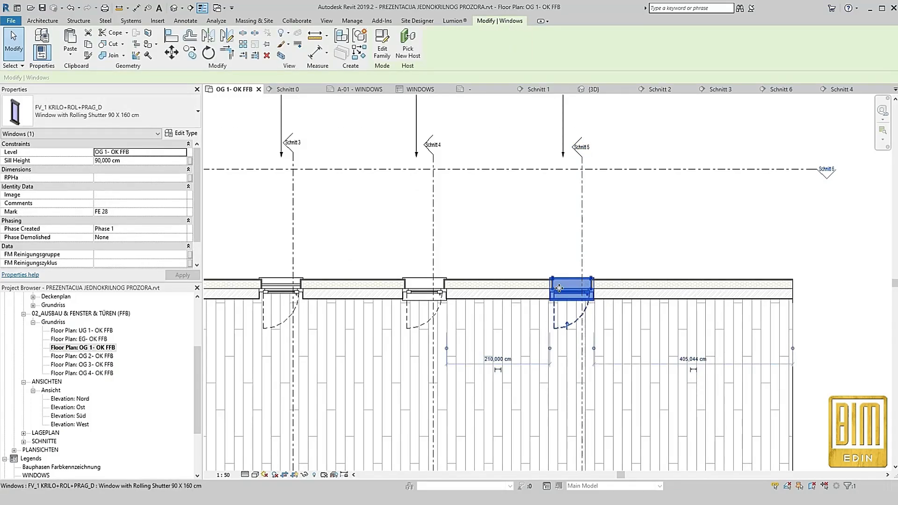
key("Escape")
Remove the line break from the "Window without Rolling Shutter 90x140 cm" label above Schnitt 5 and narrow its box to wrap onto two lines
scroll(559, 288, "down", 3)
scroll(551, 172, "up", 4)
scroll(551, 172, "up", 2)
double_click(534, 184)
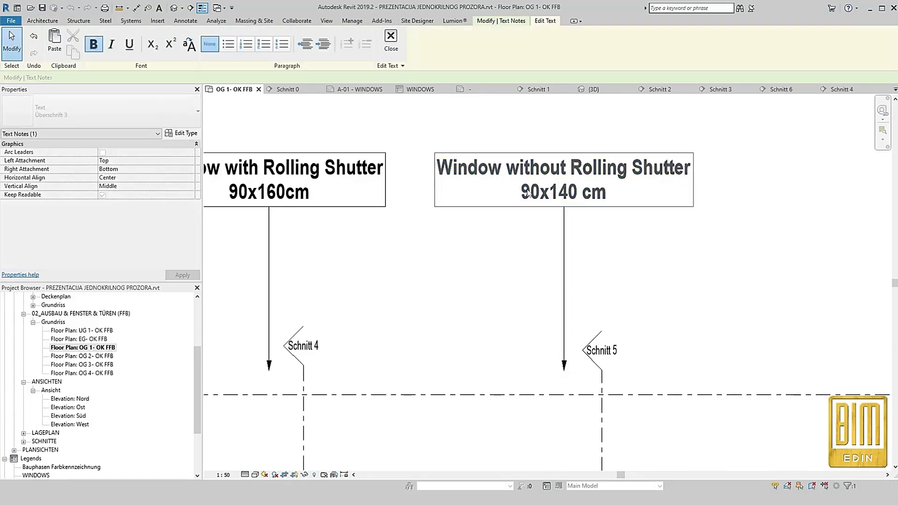
key("Delete")
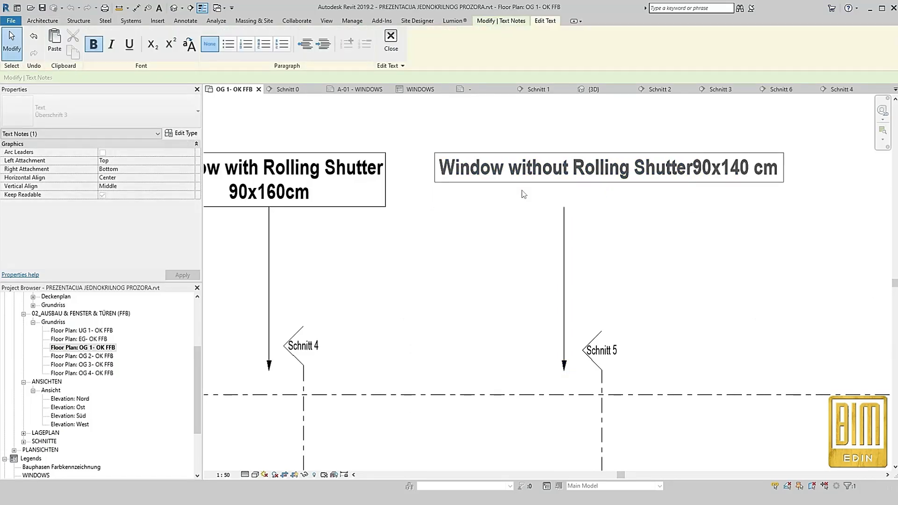
left_click(747, 184)
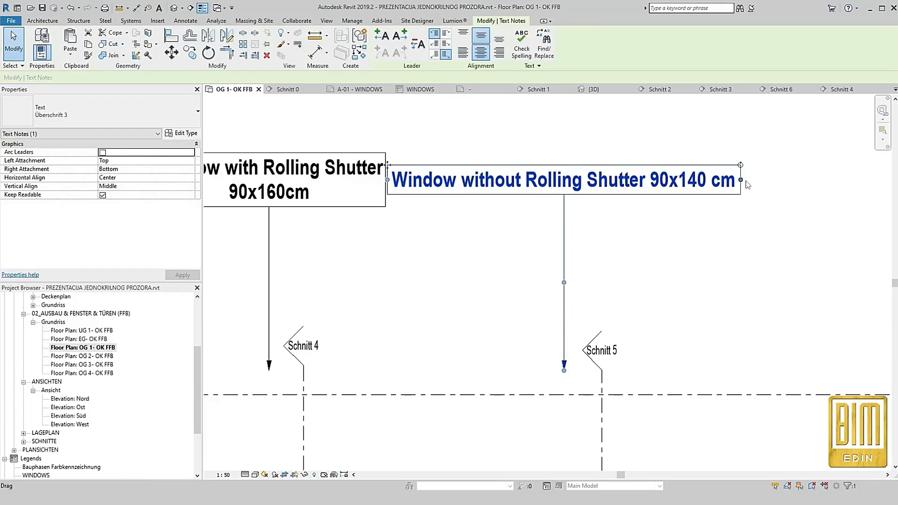
left_click_drag(745, 185, 697, 181)
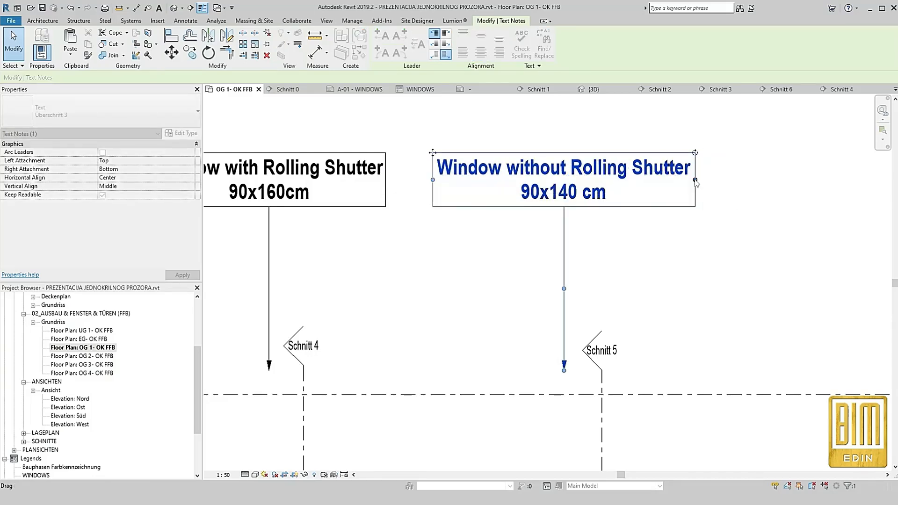
Copy the full text of the "Window without Rolling Shutter 90x140 cm" label above Schnitt 5
left_click(660, 240)
double_click(613, 196)
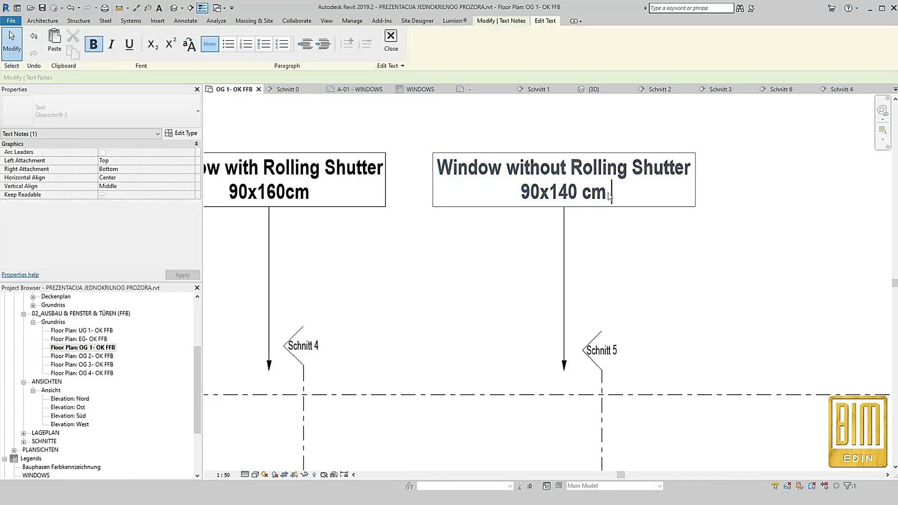
left_click_drag(609, 196, 424, 172)
key("ctrl+c")
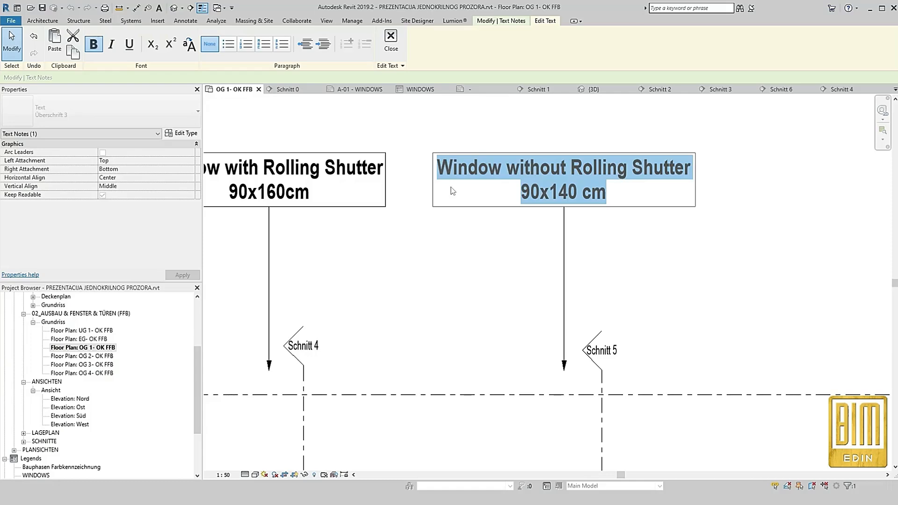
left_click(487, 260)
Duplicate the type of the window at Schnitt 5 under the copied name "Window without Rolling Shutter 90x140 cm"
scroll(487, 260, "down", 6)
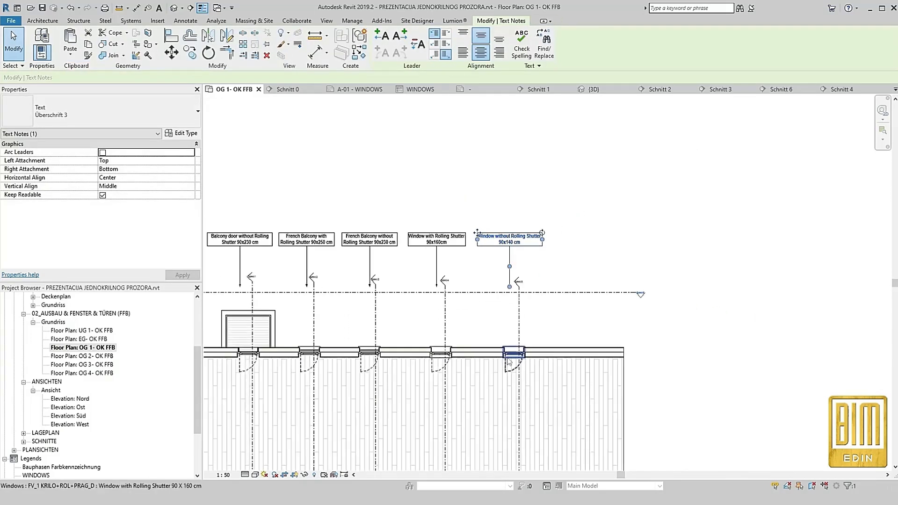
scroll(512, 351, "up", 3)
left_click(513, 352)
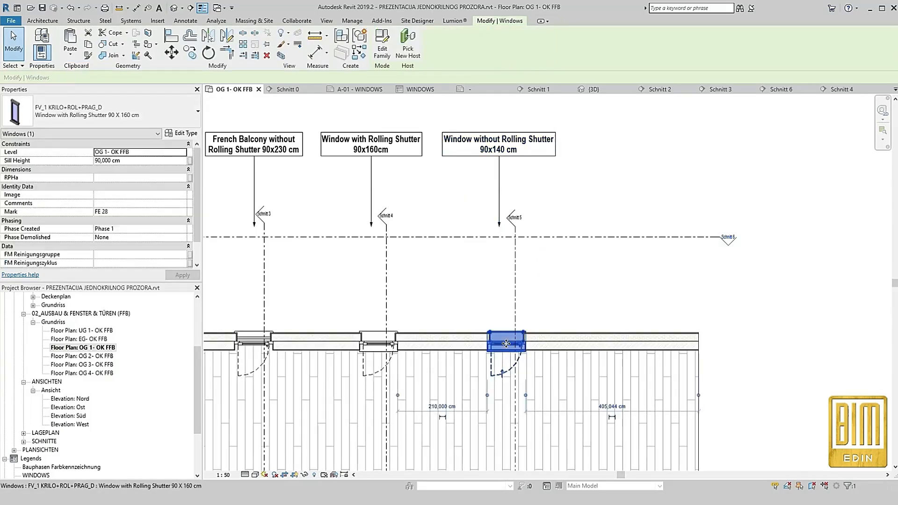
left_click(181, 134)
left_click(276, 133)
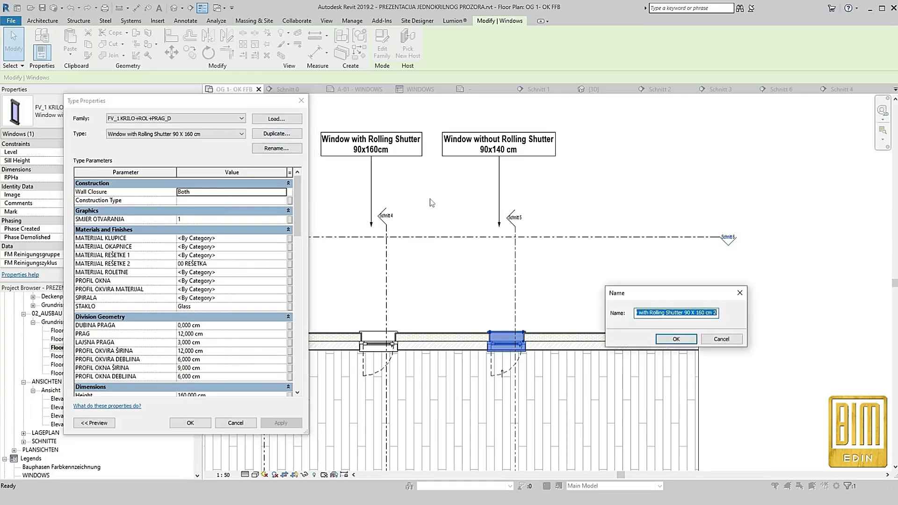
key("ctrl+v")
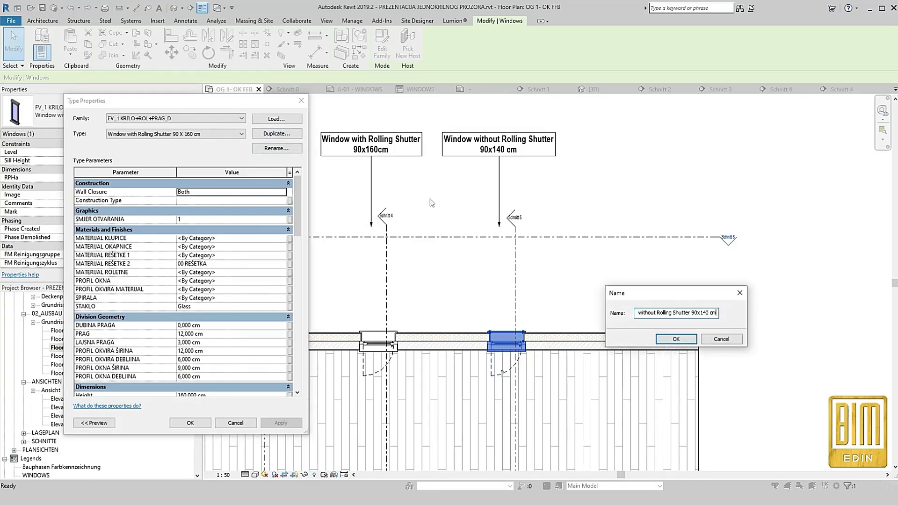
left_click(669, 341)
Set the new window type's Height to 140 cm
scroll(213, 335, "down", 3)
left_click(220, 313)
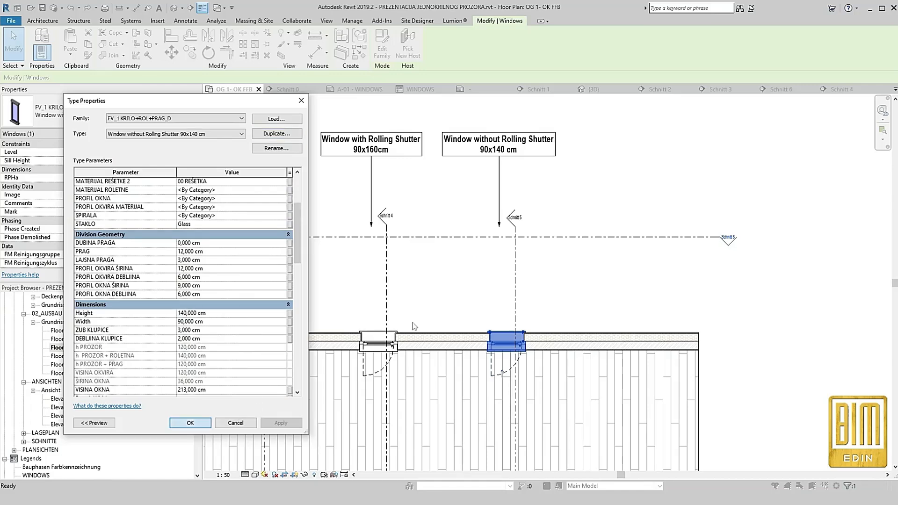
key("Return")
Open the section view of Schnitt 5 from its section line at the window
left_click(515, 297)
right_click(516, 297)
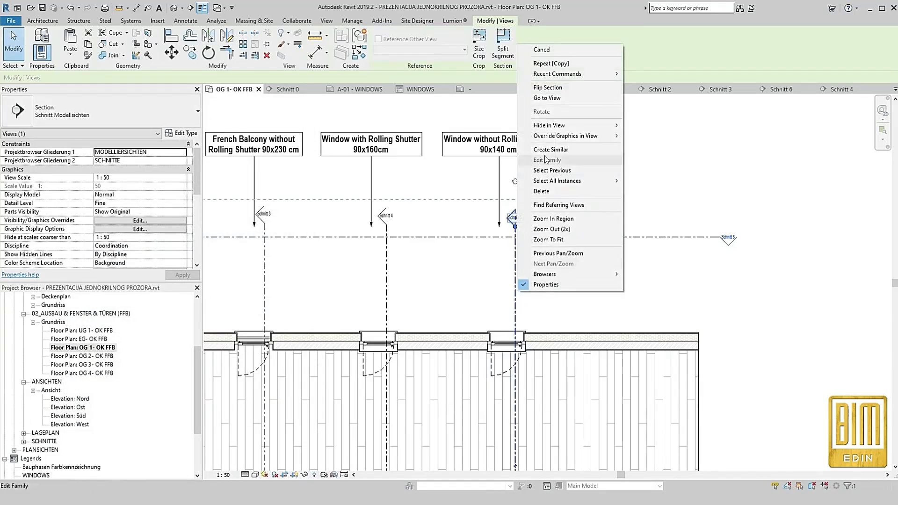
left_click(547, 97)
scroll(666, 259, "up", 5)
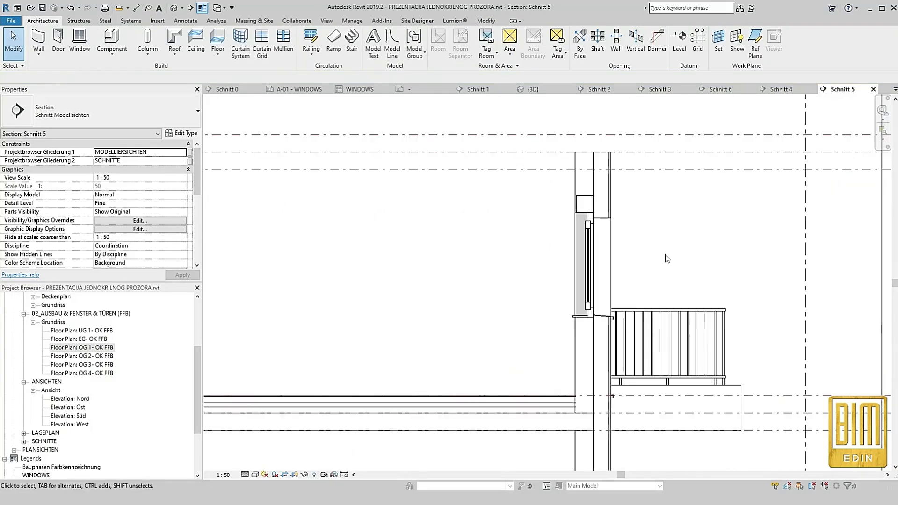
scroll(666, 259, "up", 2)
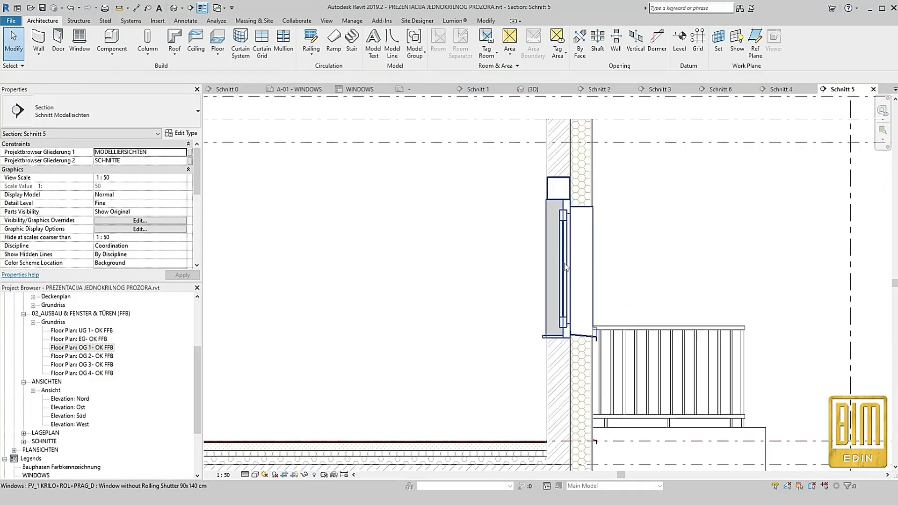
Disable ROLADA for the window type at Schnitt 5 and set H ROLADE IZNAD PROZORA and PROSTOR KUTIJE IZNAD PROZORA to 0
left_click(552, 201)
left_click(182, 133)
scroll(235, 271, "down", 10)
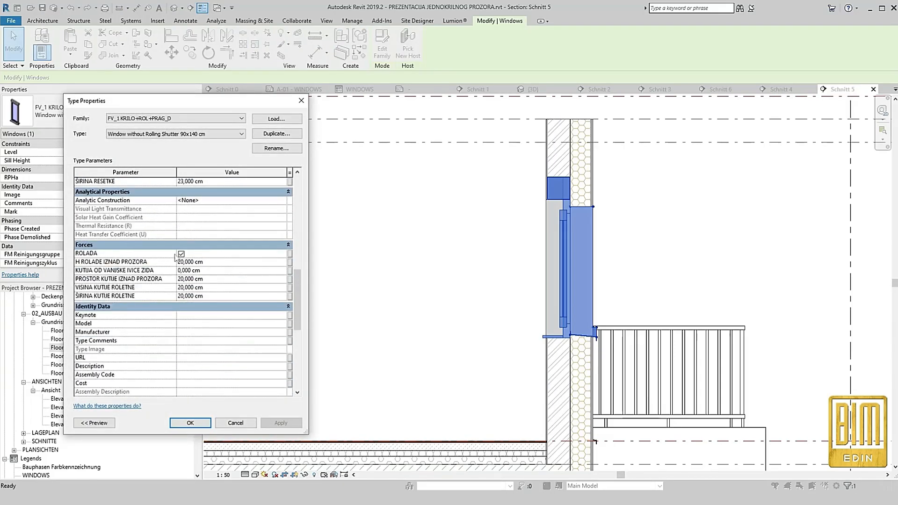
left_click(182, 254)
left_click(221, 262)
left_click(222, 279)
type("0")
left_click(282, 419)
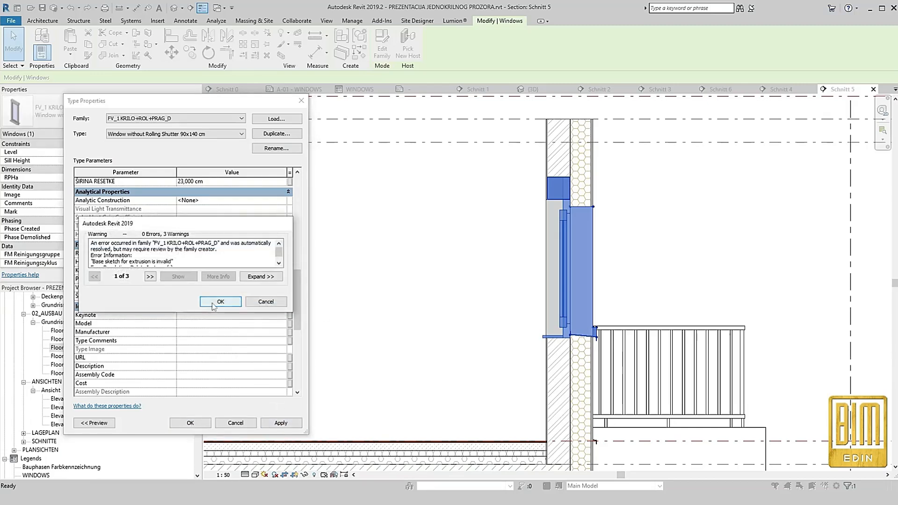
left_click(220, 301)
left_click(188, 421)
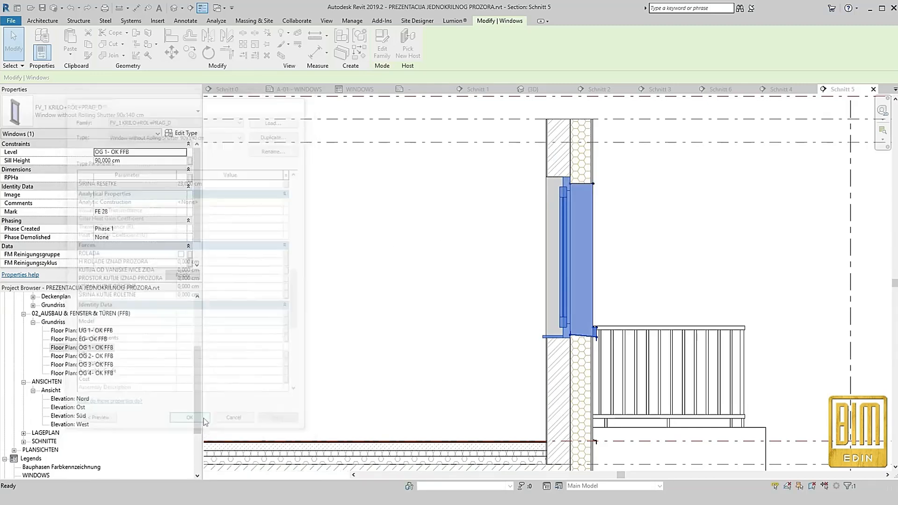
left_click(466, 276)
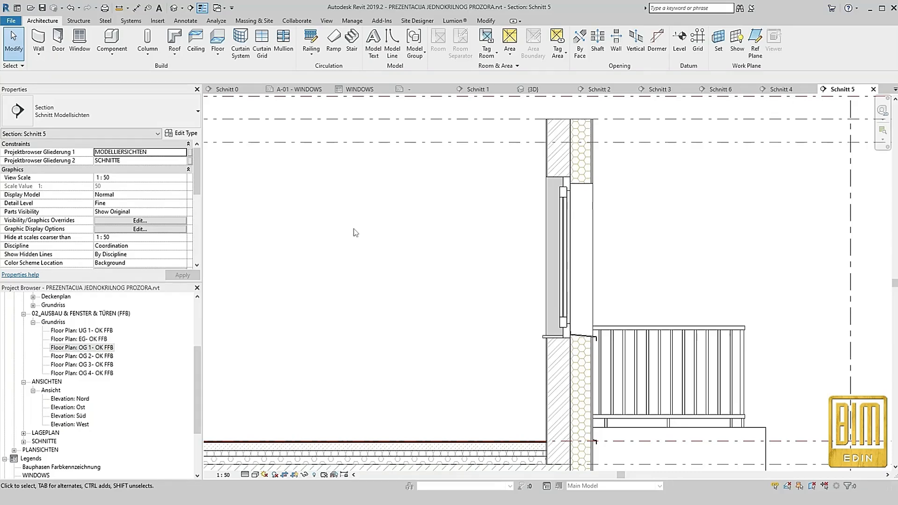
Examine the placed door and window variants in floor plan OG 1- OK FFB, the 3D view and section Schnitt 6
double_click(82, 348)
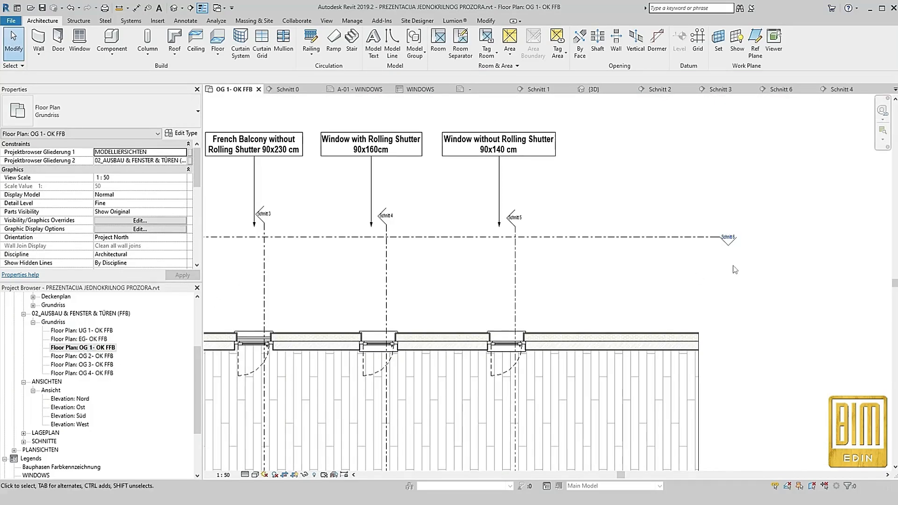
scroll(387, 299, "down", 2)
scroll(733, 294, "down", 2)
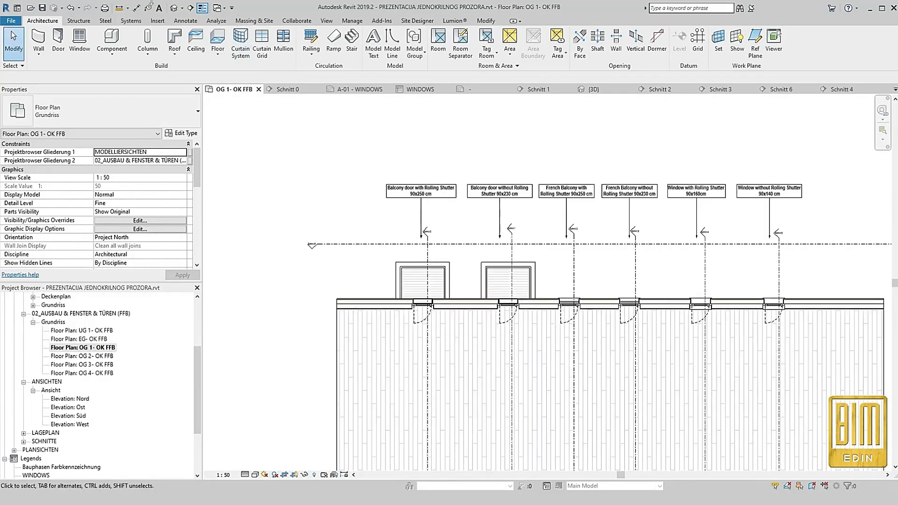
left_click(174, 12)
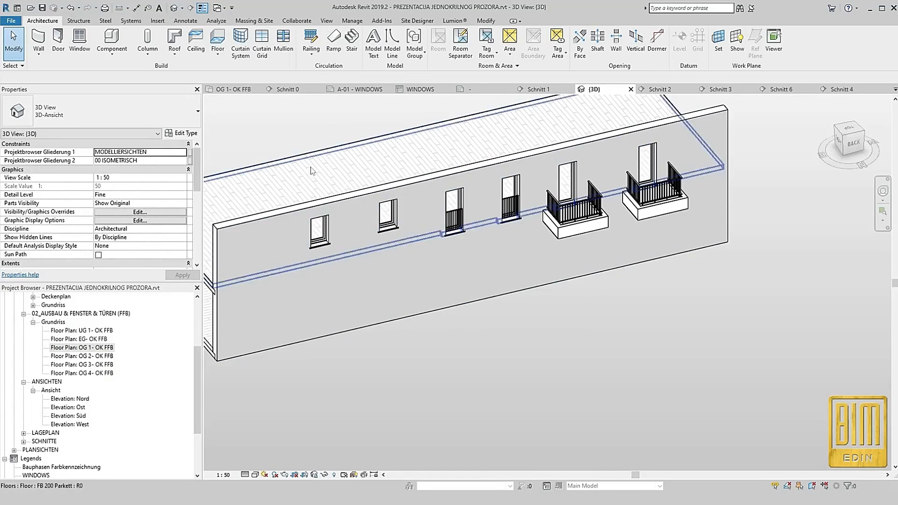
double_click(82, 347)
right_click(549, 244)
left_click(578, 299)
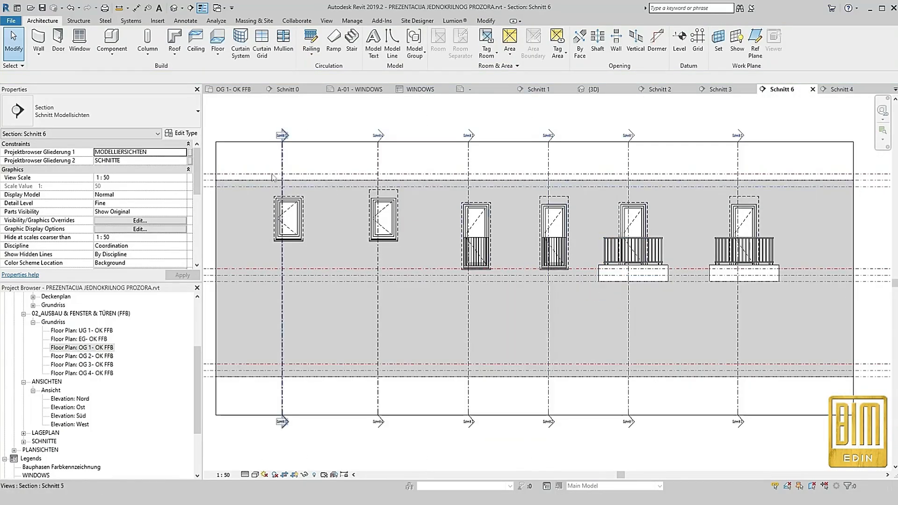
scroll(402, 255, "up", 3)
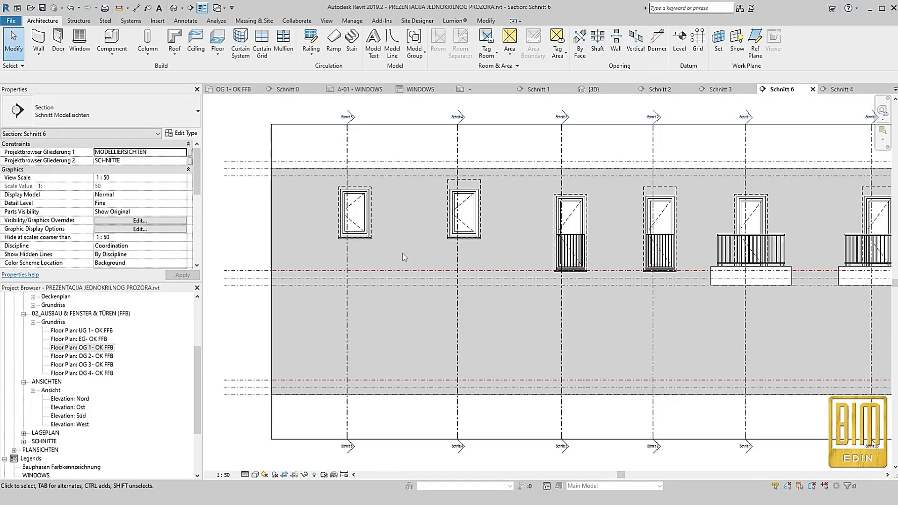
scroll(402, 256, "down", 1)
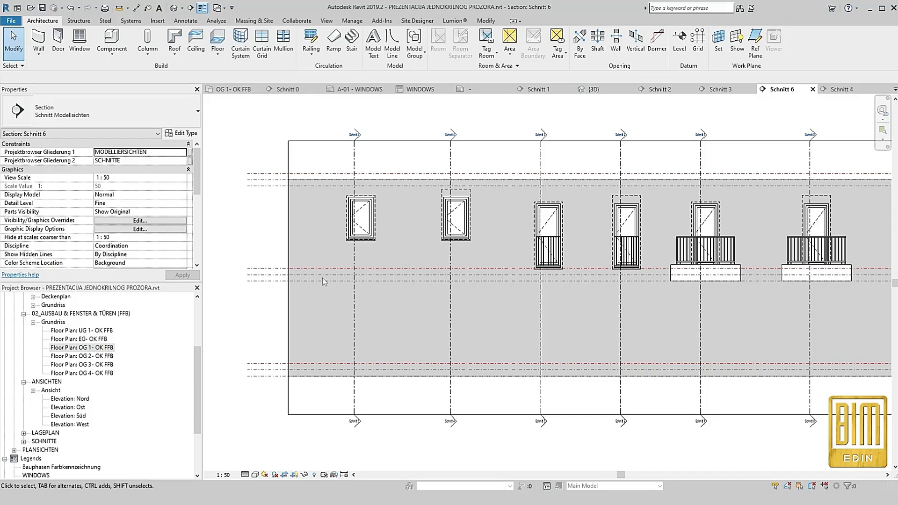
In the WINDOWS legend, copy the four components of the "Balcony door with Rolling Shutter 90x250 cm" cell into the adjacent "Balcony door without Rolling Shutter 90x230 cm" cell
scroll(142, 375, "down", 2)
double_click(37, 425)
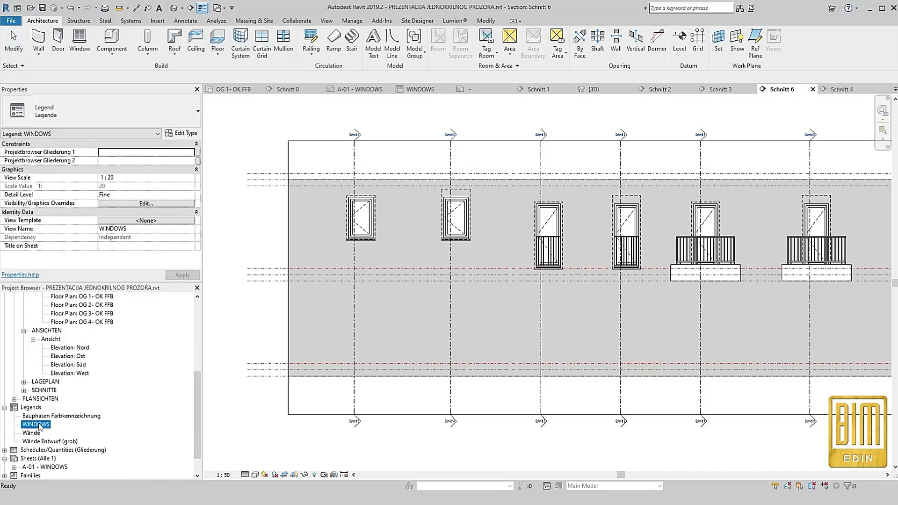
left_click_drag(590, 222, 480, 292)
left_click(190, 53)
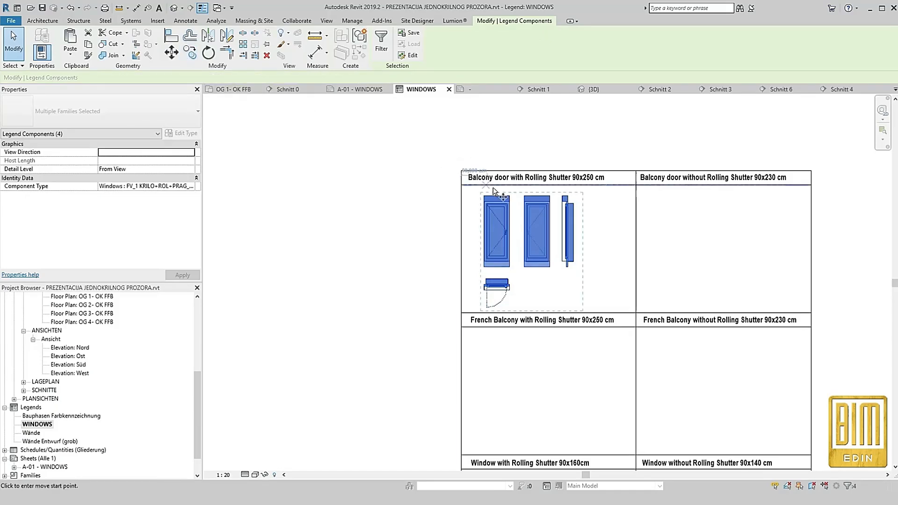
left_click(462, 185)
left_click(636, 186)
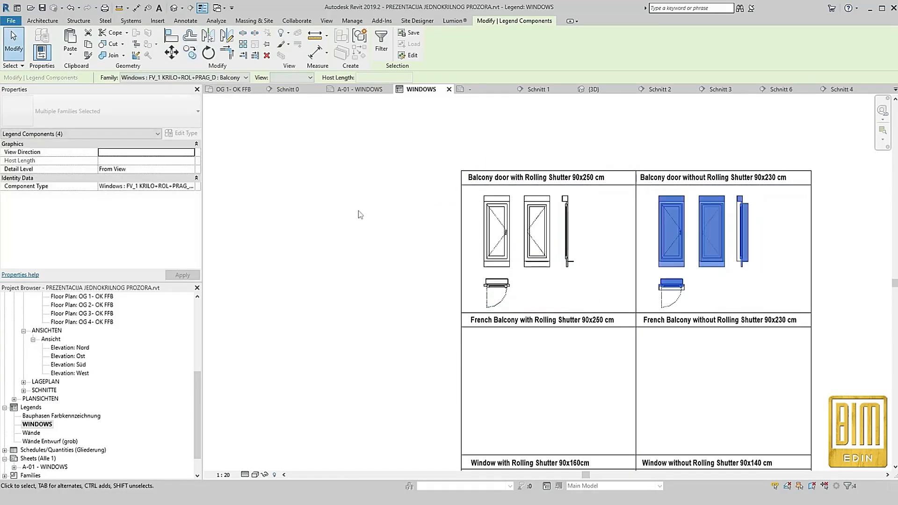
key("Escape")
Change the copied floor plan component to type FV_1 KRILO+ROL+PRAG_D : Balcony door without Rolling Shutter 90x230 cm
scroll(472, 300, "down", 2)
scroll(471, 299, "up", 5)
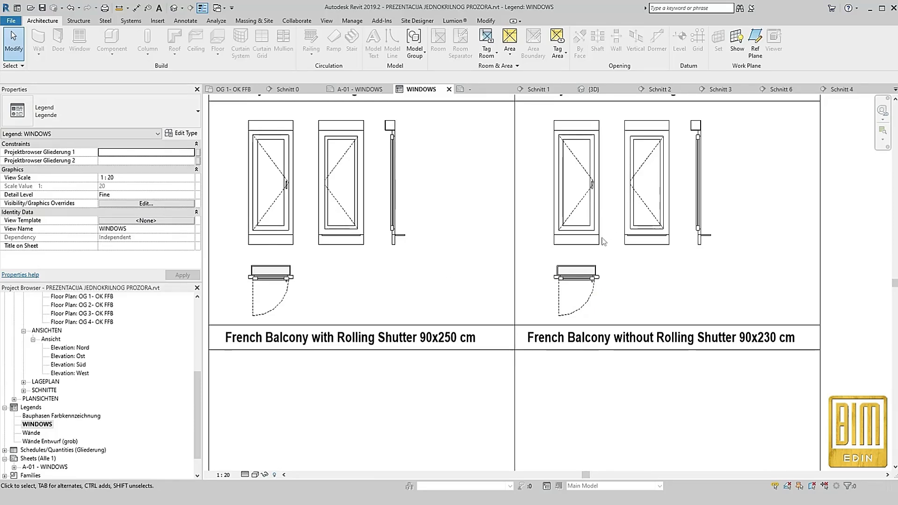
left_click(576, 271)
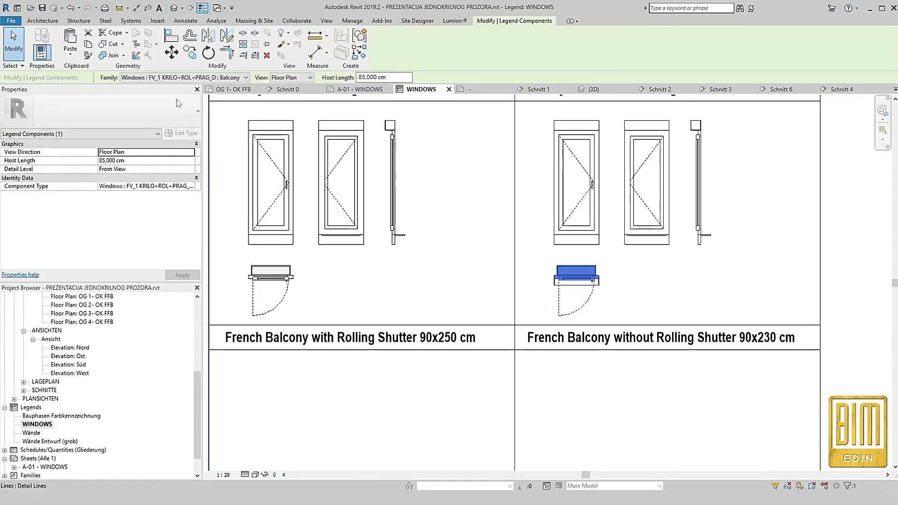
left_click(189, 78)
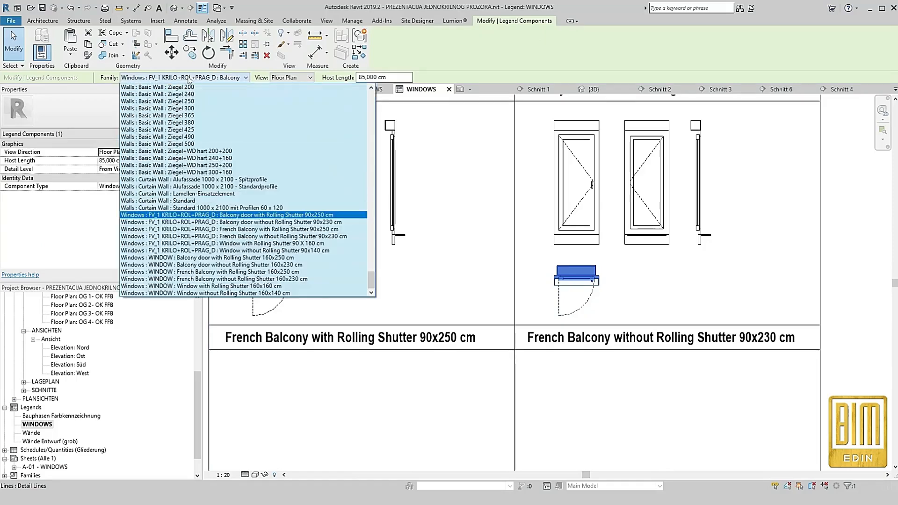
left_click(227, 222)
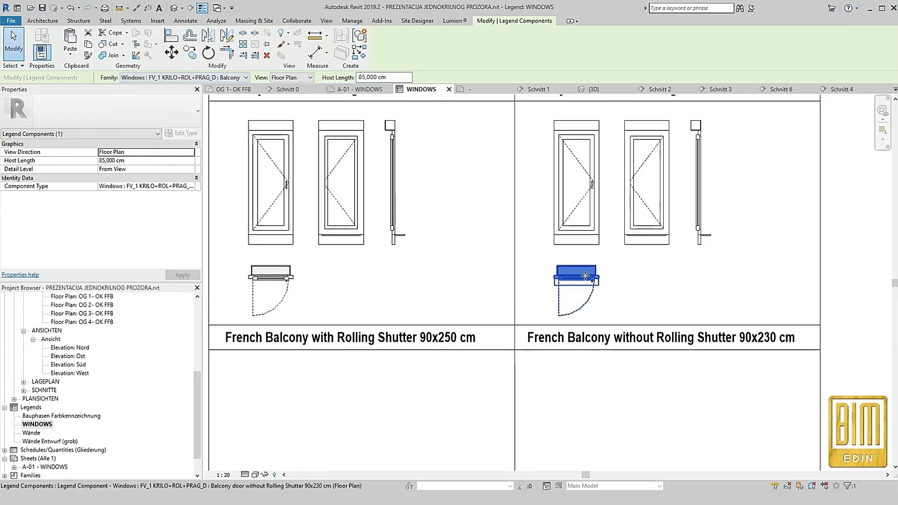
Match the type of both copied elevation components to the balcony door without rolling shutter
left_click(599, 220)
left_click(625, 244)
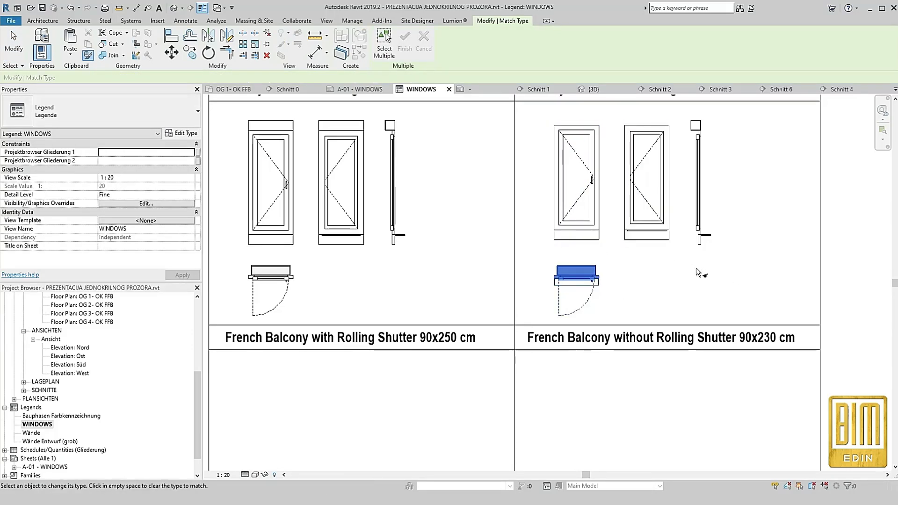
key("Escape")
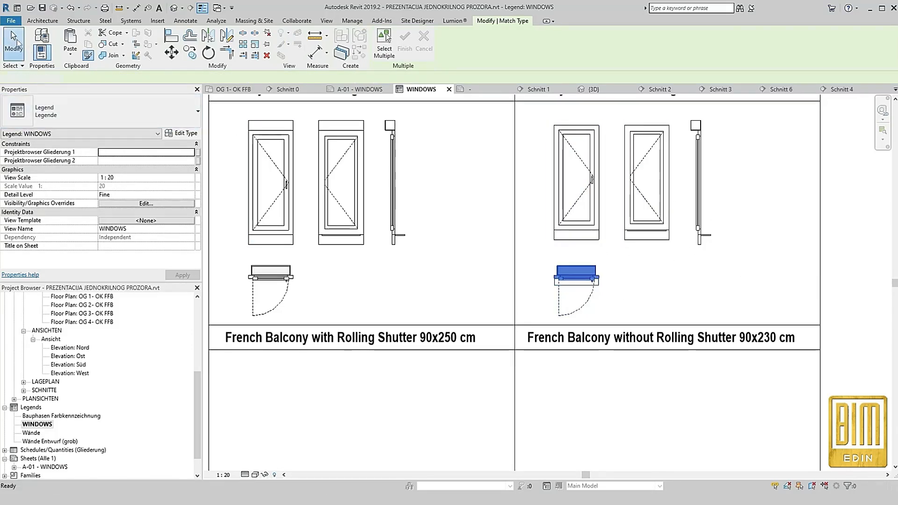
Delete the copied side section component and place a new legend component in Section view in the balcony door without rolling shutter cell
left_click_drag(718, 192, 693, 210)
key("Delete")
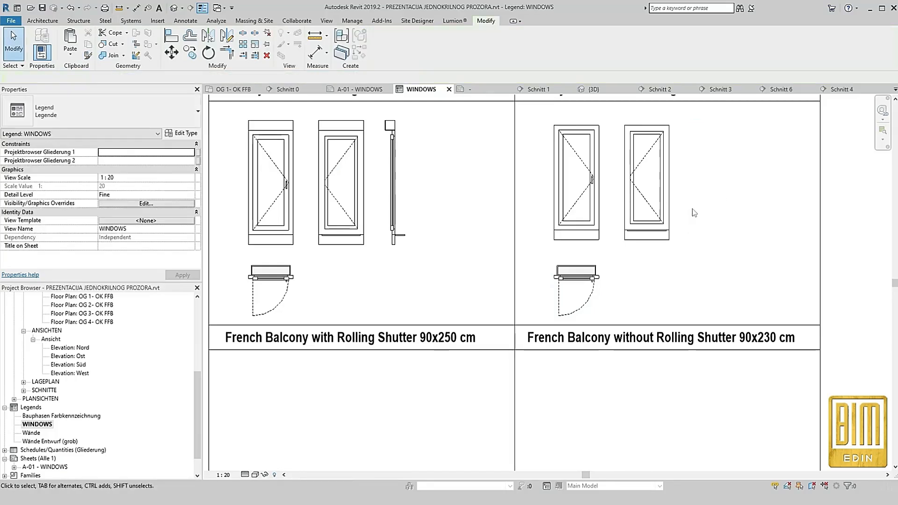
left_click(185, 21)
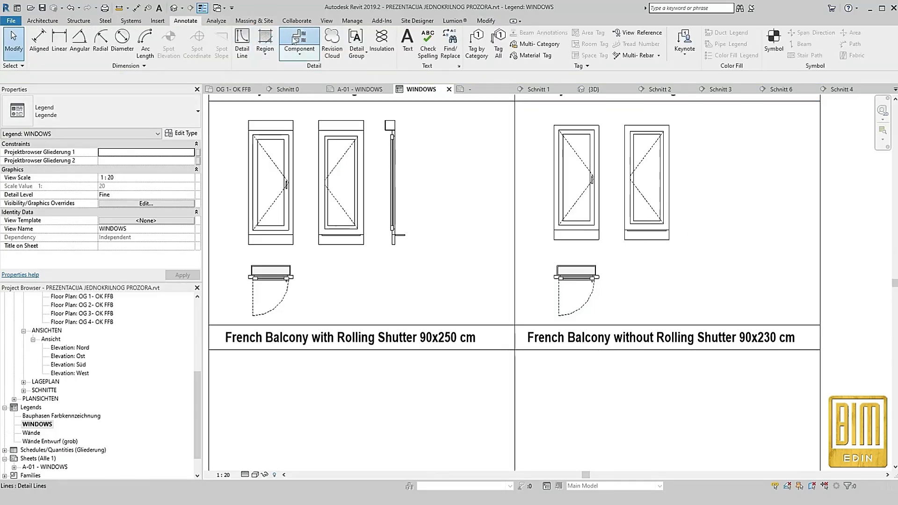
left_click(299, 42)
left_click(718, 239)
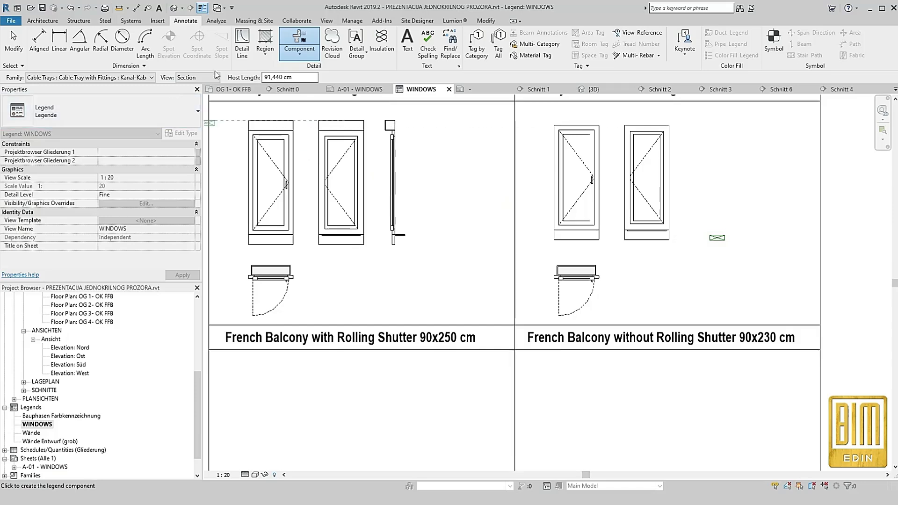
Match the new section component to the balcony door without rolling shutter type and move it beside the elevations, aligned with their tops
left_click(88, 55)
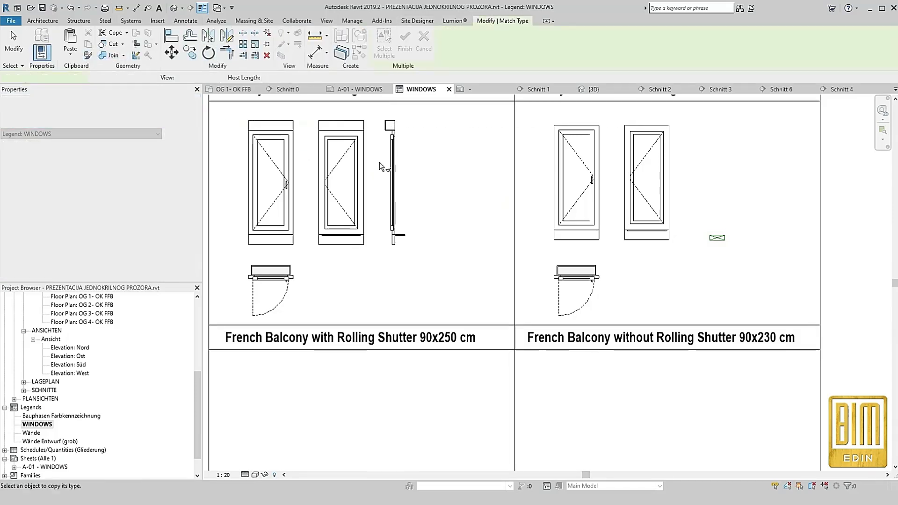
left_click(576, 271)
left_click(711, 239)
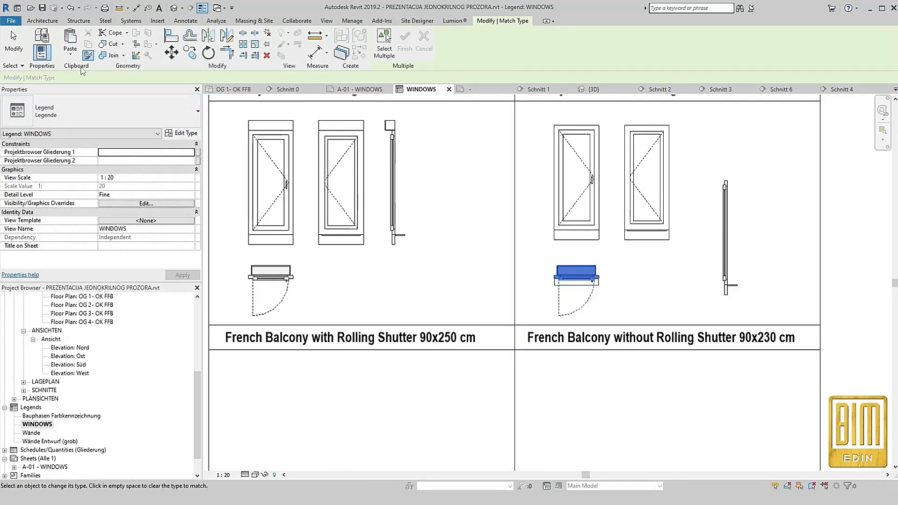
key("Escape")
left_click(734, 249)
left_click_drag(735, 249, 710, 189)
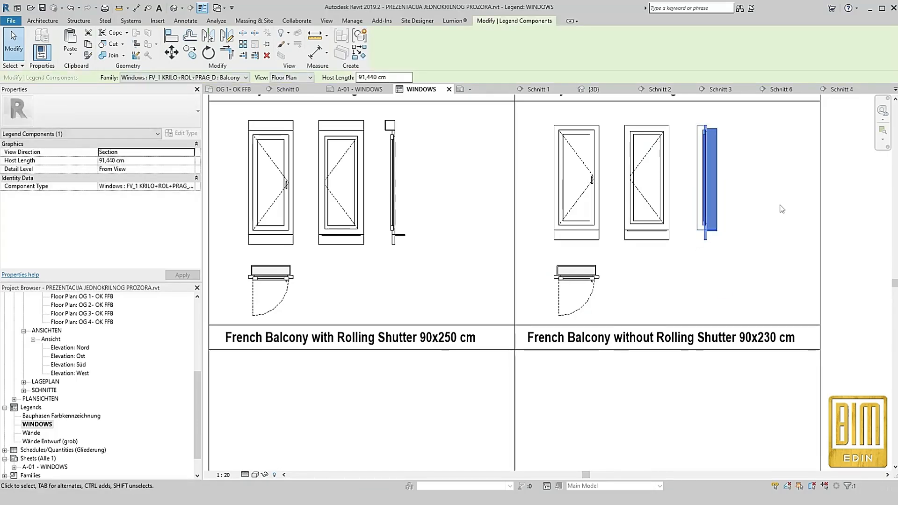
Copy the floor plan and both elevation components of the two balcony doors down into the French Balcony cells
left_click(780, 205)
scroll(655, 210, "down", 3)
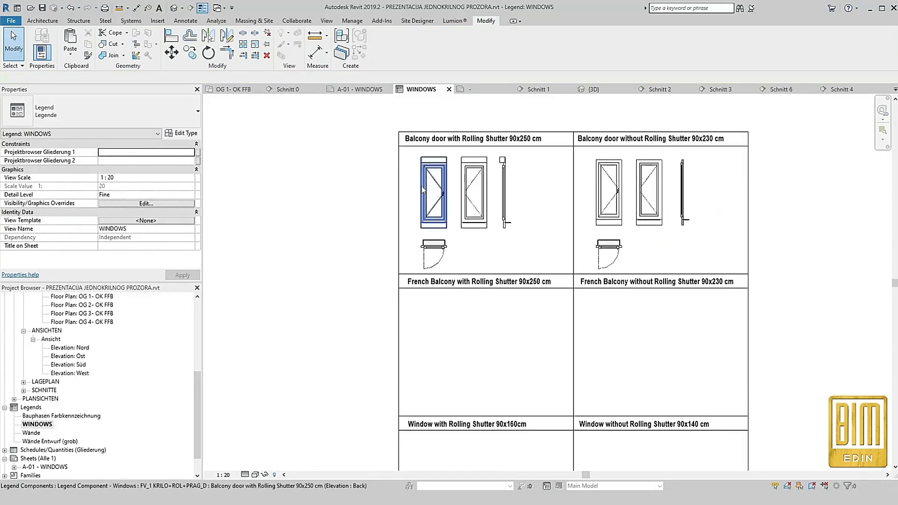
scroll(465, 204, "up", 3)
left_click_drag(505, 125, 409, 229)
left_click_drag(487, 287, 375, 169)
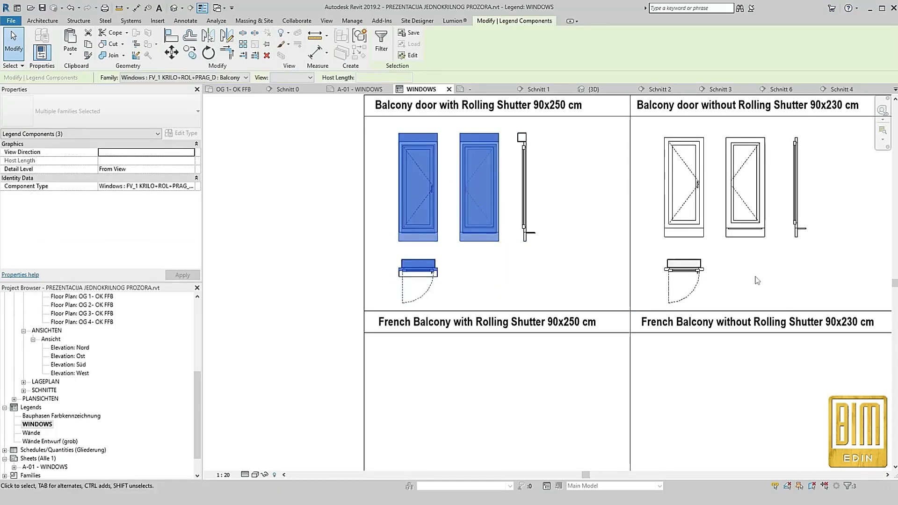
left_click_drag(748, 291, 597, 198, "ctrl")
scroll(550, 209, "down", 2)
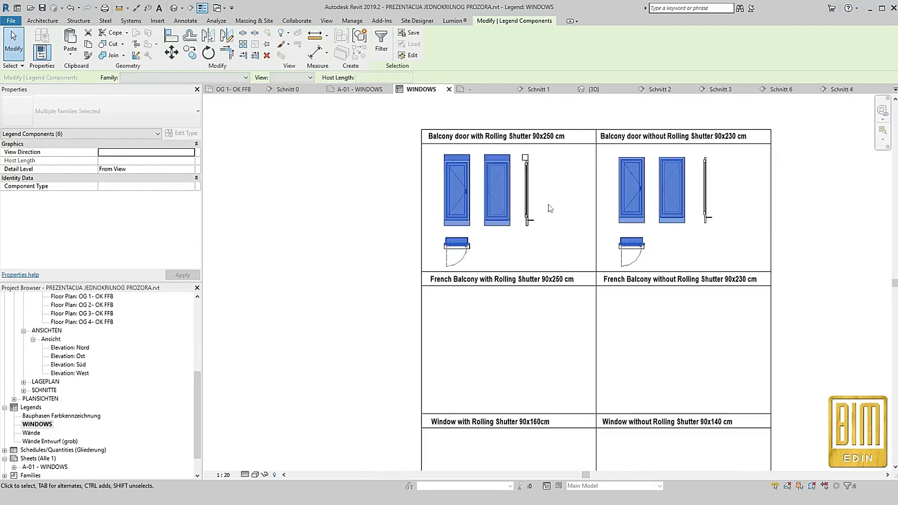
left_click(190, 52)
left_click(421, 144)
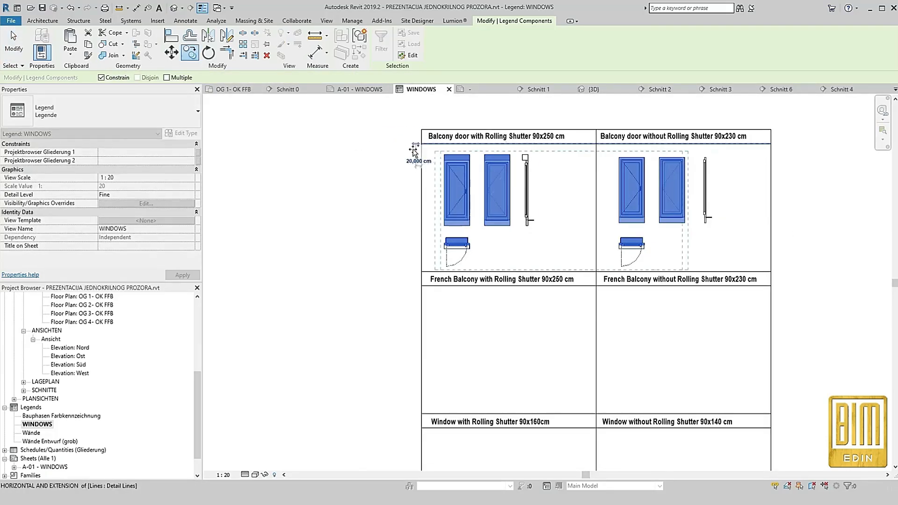
left_click(421, 279)
scroll(573, 161, "down", 3)
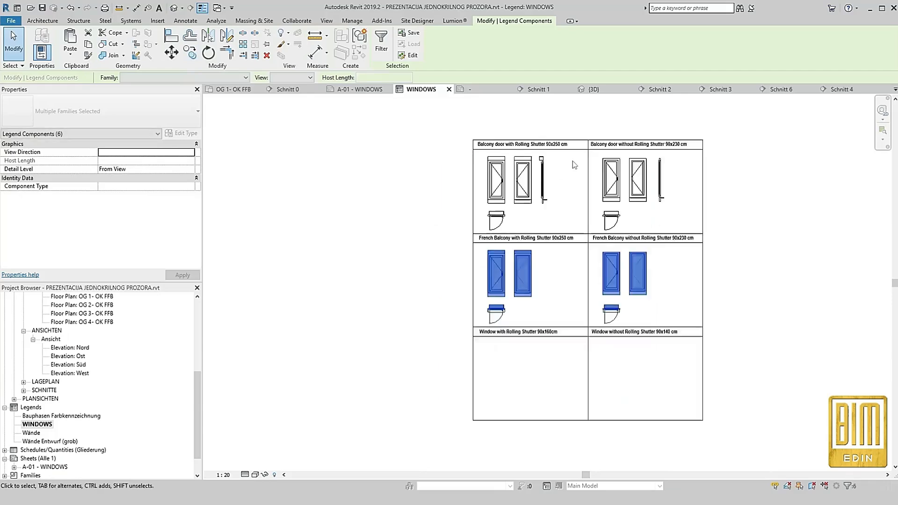
Copy the same six components from the French Balcony row down into the two Window cells
scroll(541, 354, "up", 3)
left_click(189, 52)
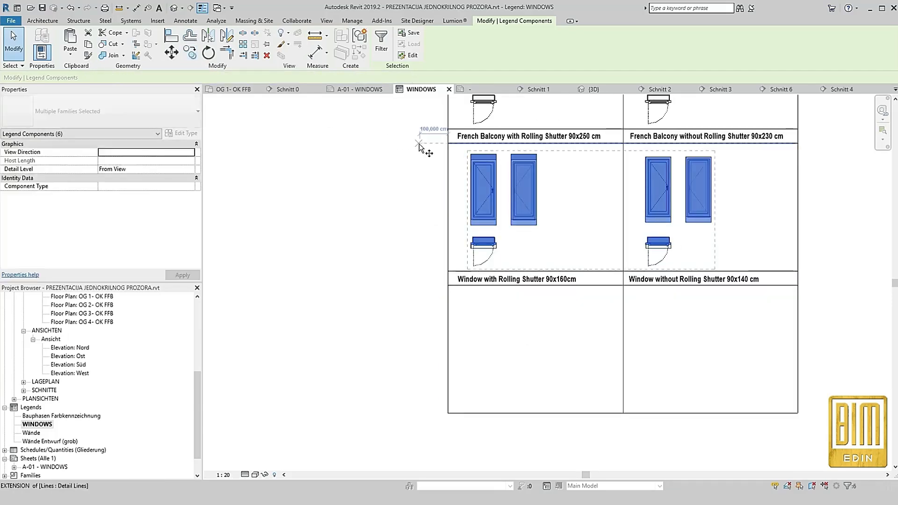
left_click(448, 145)
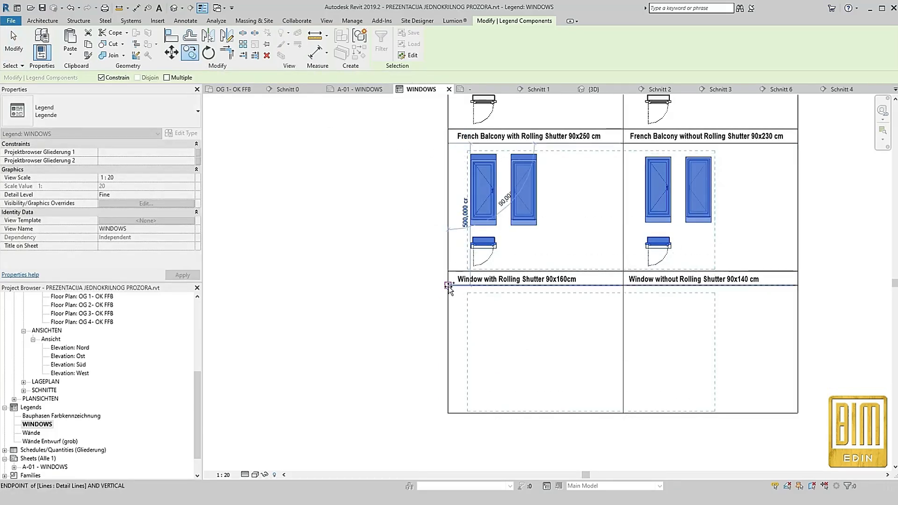
left_click(448, 285)
left_click(427, 305)
scroll(571, 275, "down", 3)
scroll(563, 209, "up", 3)
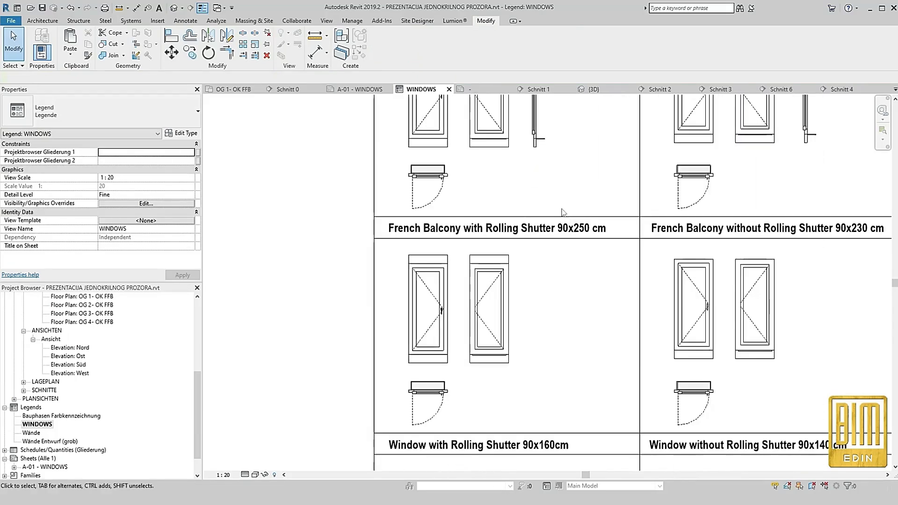
Change the left French Balcony cell's floor plan component to type FV_1 KRILO+ROL+PRAG_D : French Balcony with Rolling Shutter 90x250 cm
left_click(442, 391)
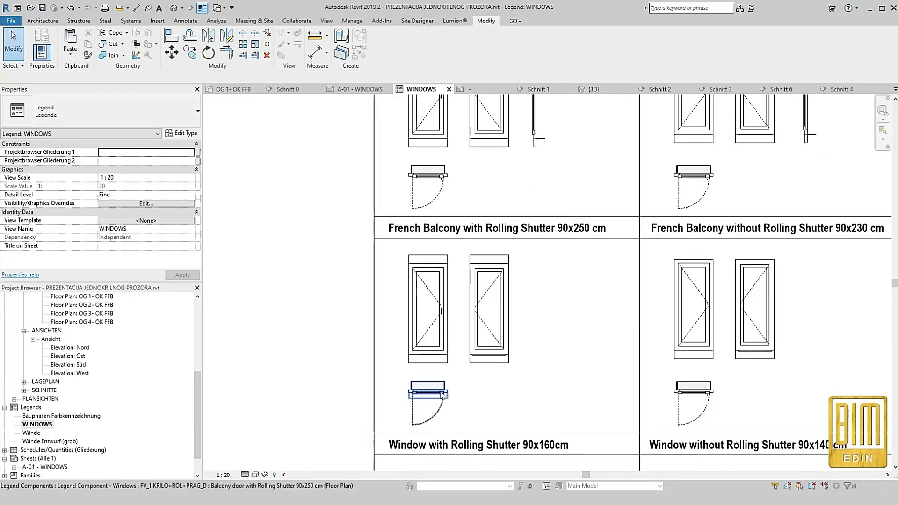
left_click(173, 81)
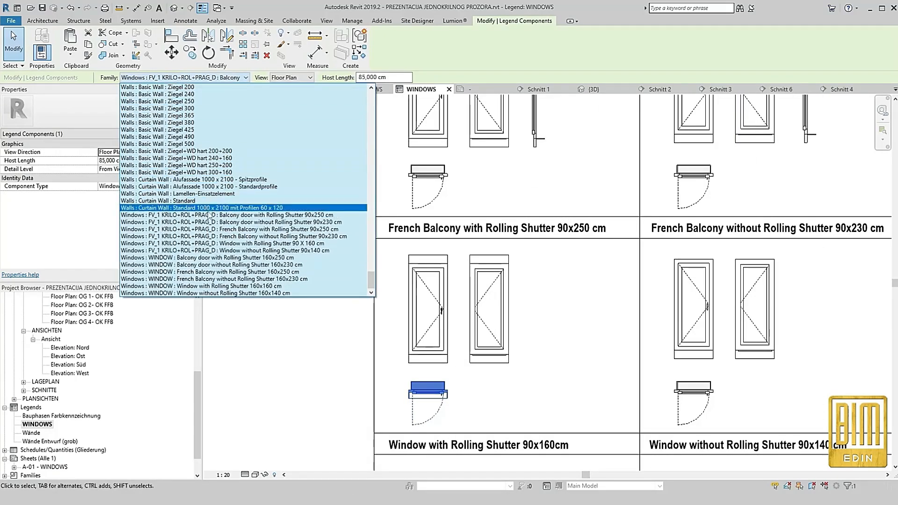
left_click(230, 229)
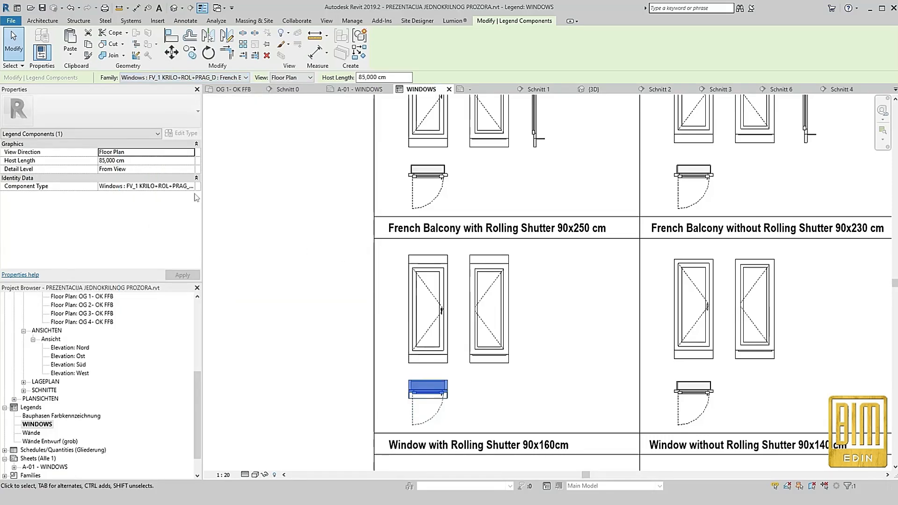
left_click(313, 206)
Match the type of both elevation components in that cell to the French balcony with rolling shutter
left_click(88, 55)
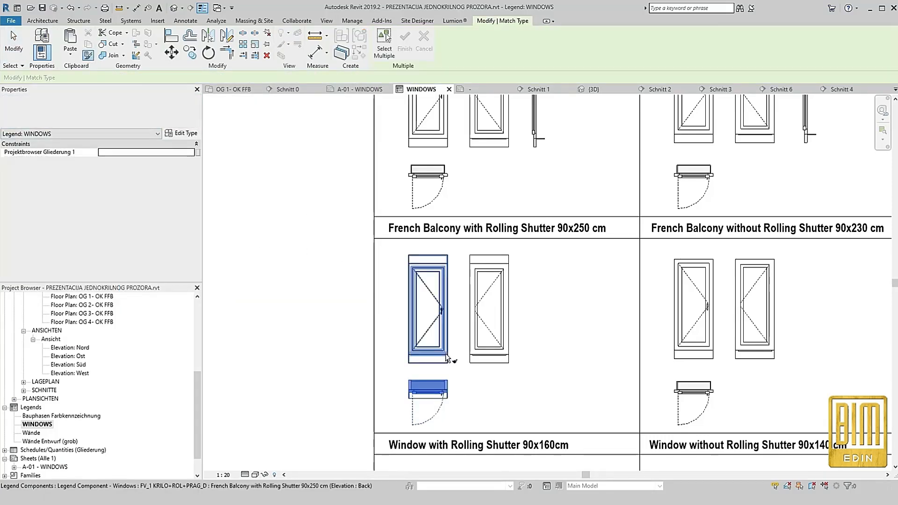
left_click(489, 350)
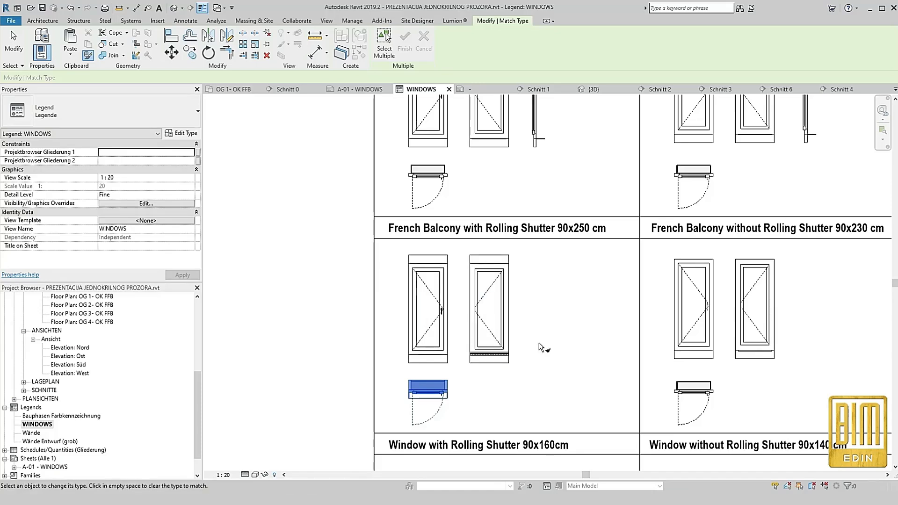
key("Escape")
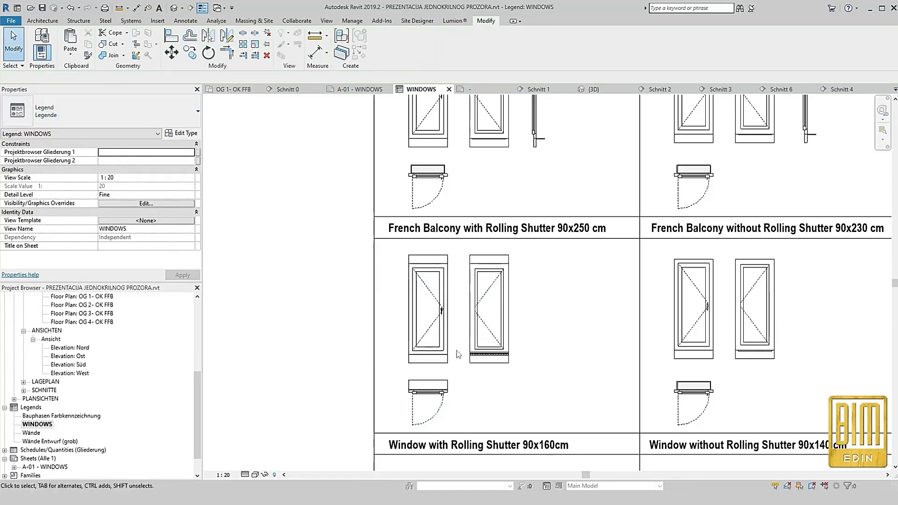
Place a new legend component in Section view in each of the two French Balcony cells and the two Window cells
left_click(187, 22)
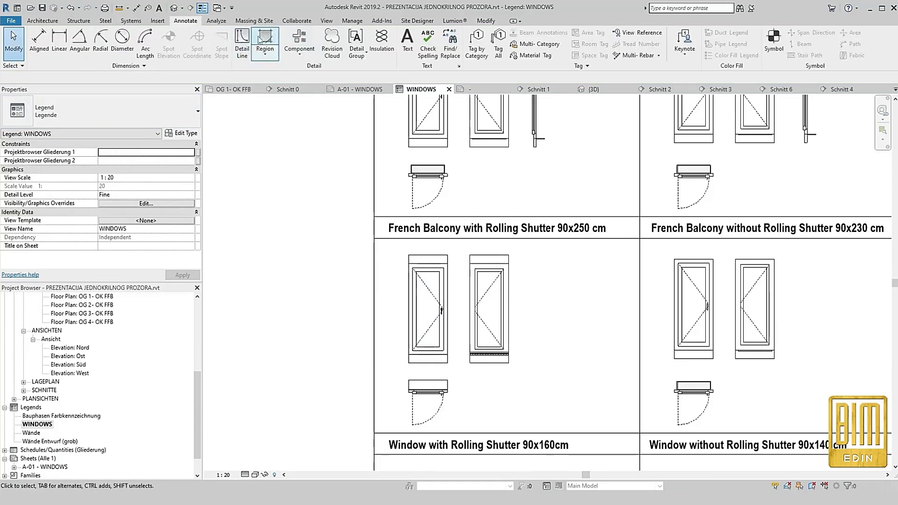
left_click(302, 43)
left_click(550, 365)
scroll(550, 365, "down", 2)
left_click(736, 362)
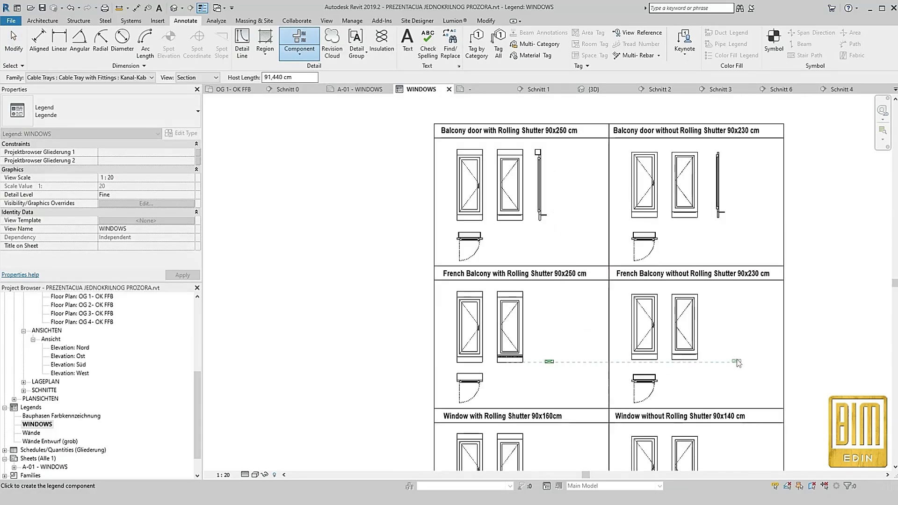
scroll(648, 328, "down", 3)
scroll(686, 431, "up", 2)
left_click(694, 391)
left_click(534, 392)
Match the new section component in the French Balcony with Rolling Shutter cell to the type of its floor plan
left_click(487, 21)
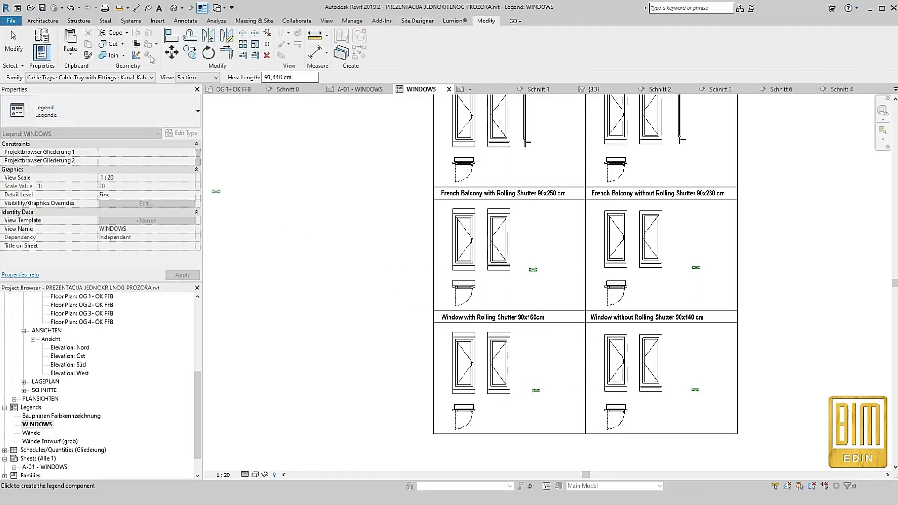
left_click(87, 54)
scroll(480, 300, "up", 2)
left_click(464, 277)
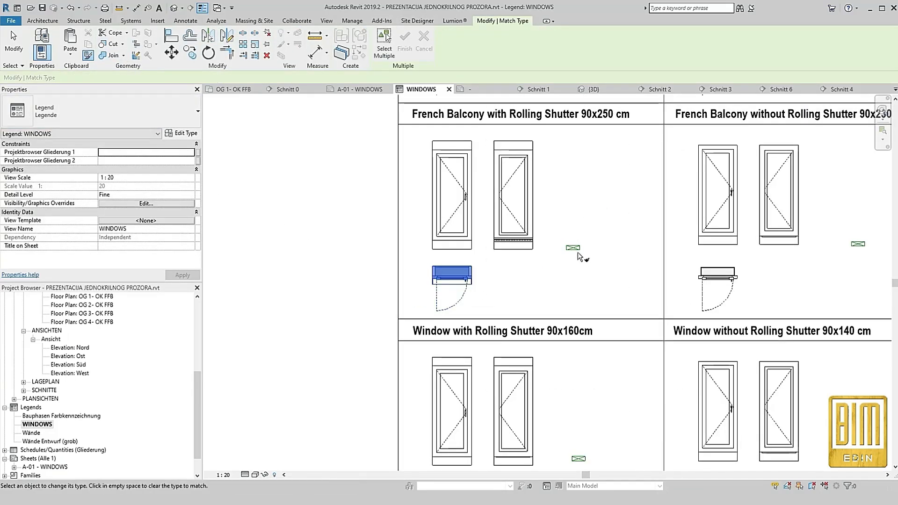
left_click(574, 248)
left_click(13, 43)
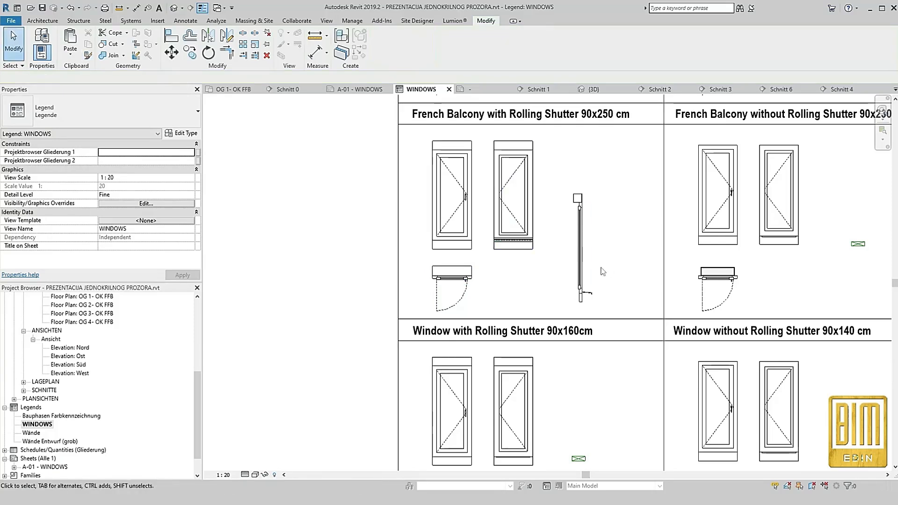
Move the French balcony with rolling shutter section beside its elevations, aligned with their tops
scroll(580, 259, "up", 2)
left_click(580, 260)
scroll(580, 259, "down", 2)
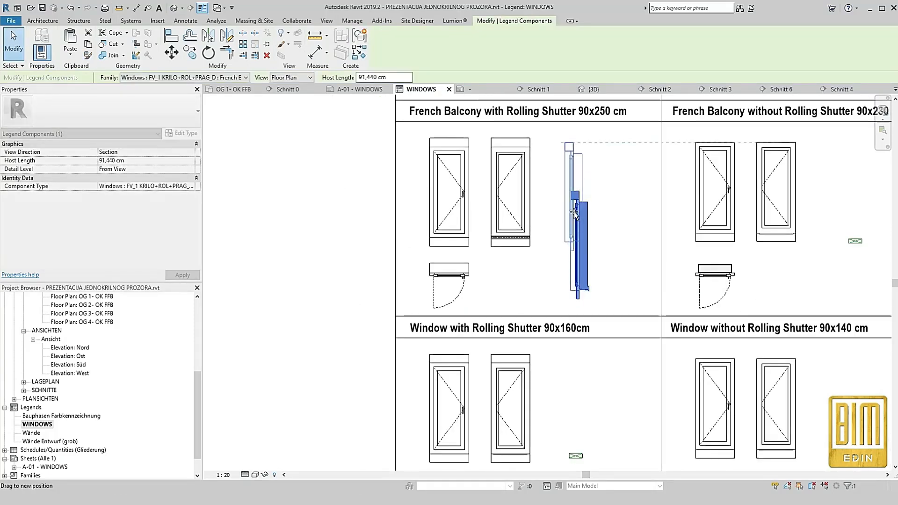
scroll(579, 257, "down", 2)
scroll(575, 234, "down", 1)
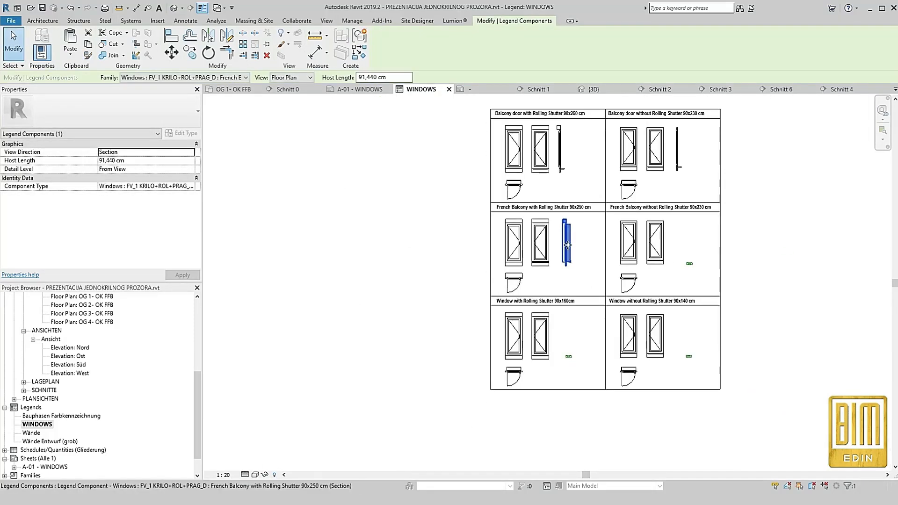
left_click_drag(557, 244, 565, 246)
left_click(426, 260)
Change the right French Balcony cell's floor plan component to type FV_1 KRILO+ROL+PRAG_D : French Balcony without Rolling Shutter 90x230 cm
scroll(699, 272, "up", 1)
scroll(699, 271, "up", 1)
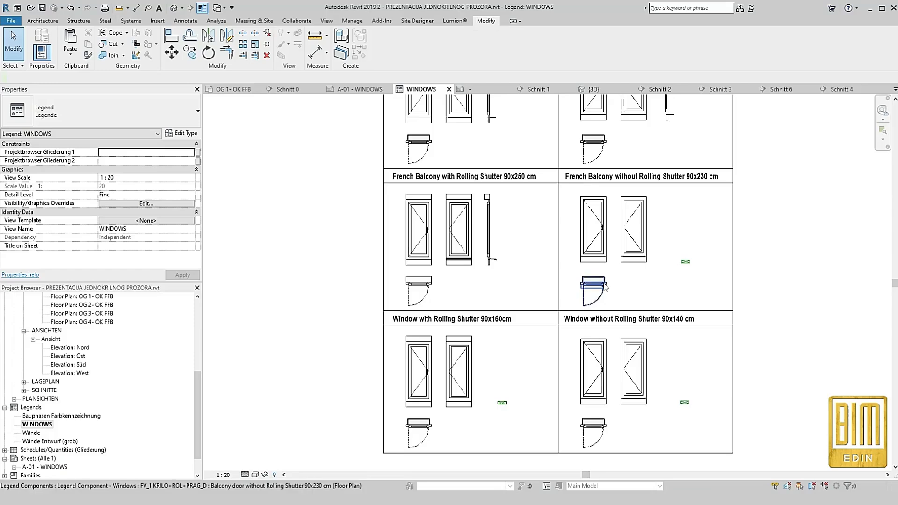
left_click(603, 284)
scroll(644, 187, "up", 1)
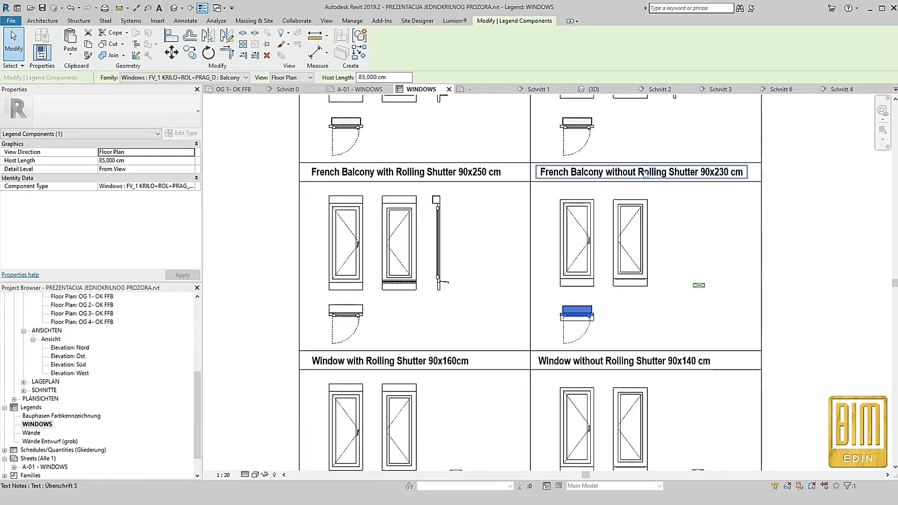
left_click(224, 79)
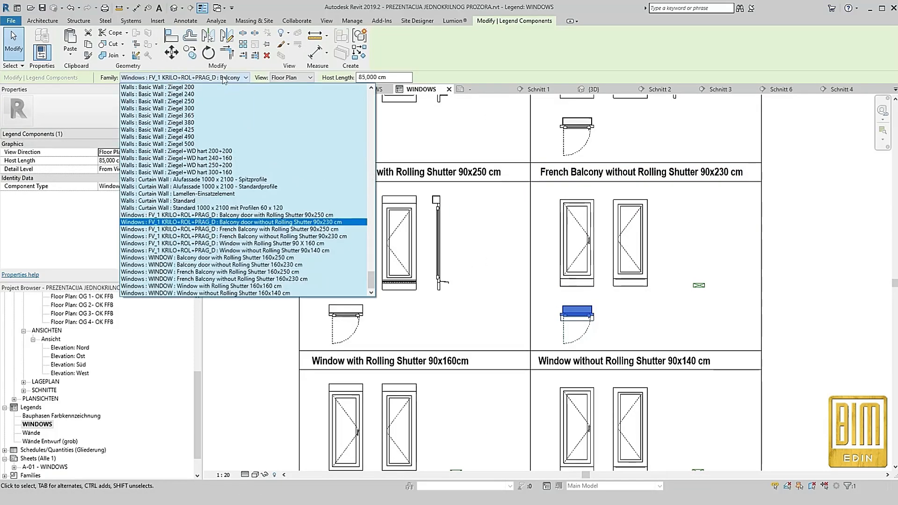
left_click(279, 236)
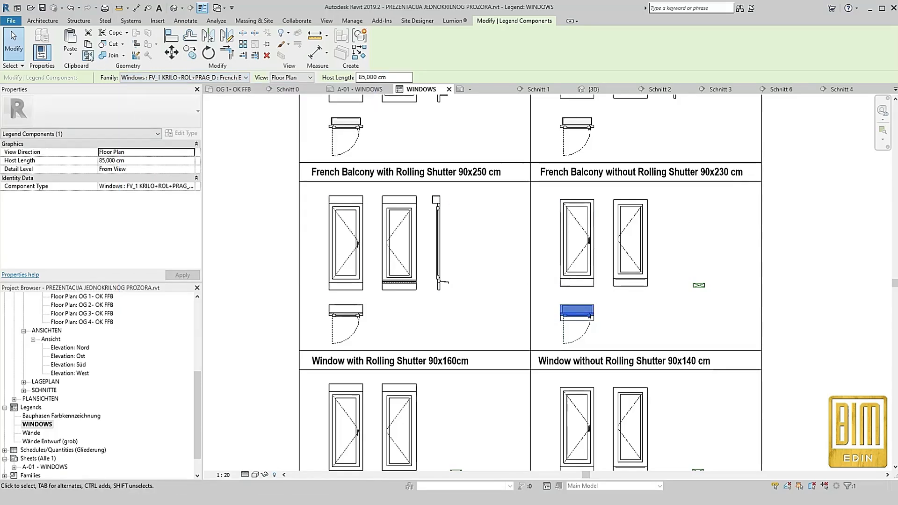
Match the elevation and section components in that cell to the French balcony without rolling shutter type
left_click(89, 55)
left_click(577, 312)
left_click(628, 282)
left_click(699, 285)
left_click(13, 49)
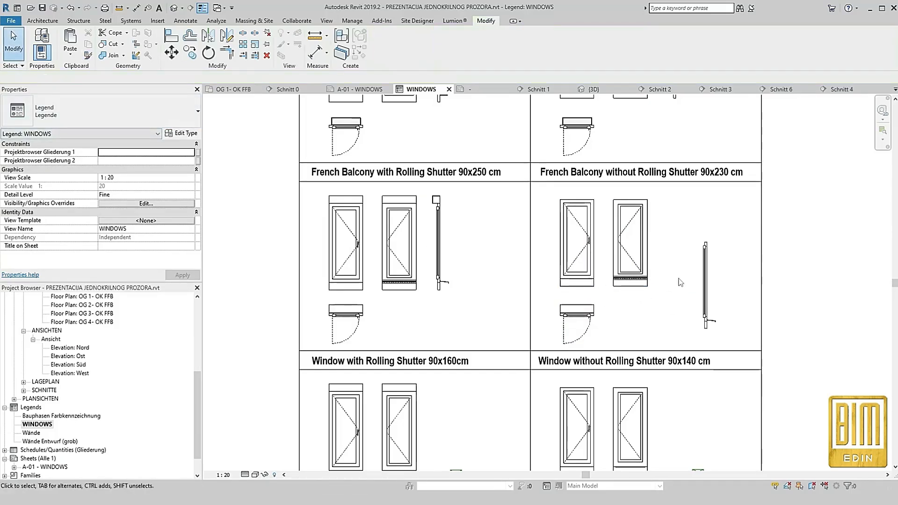
Move the French balcony without rolling shutter section beside its elevations, aligned with their tops
left_click(706, 286)
left_click_drag(703, 287, 671, 244)
scroll(639, 299, "down", 3)
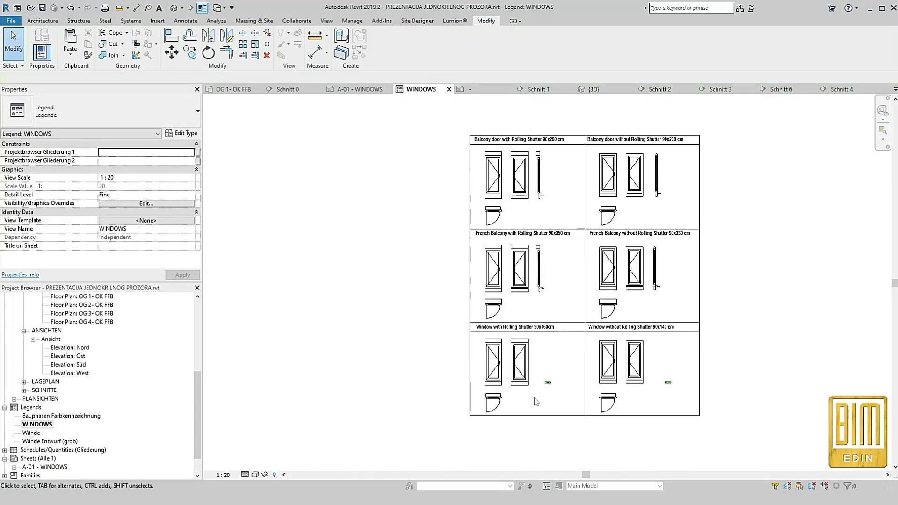
Change the left Window cell's floor plan component to type FV_1 KRILO+ROL+PRAG_D : Window with Rolling Shutter 90 X 160 cm
scroll(536, 397, "up", 3)
left_click(485, 388)
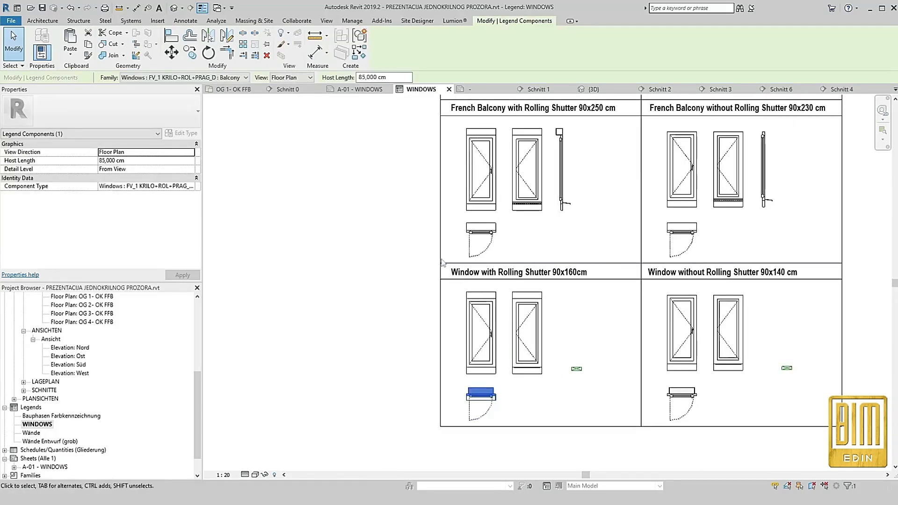
scroll(465, 285, "up", 2)
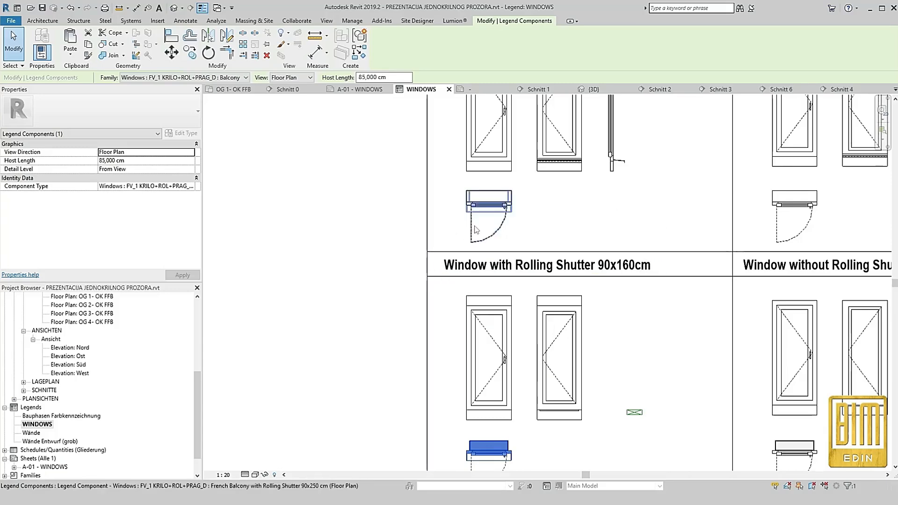
scroll(473, 226, "down", 2)
left_click(198, 78)
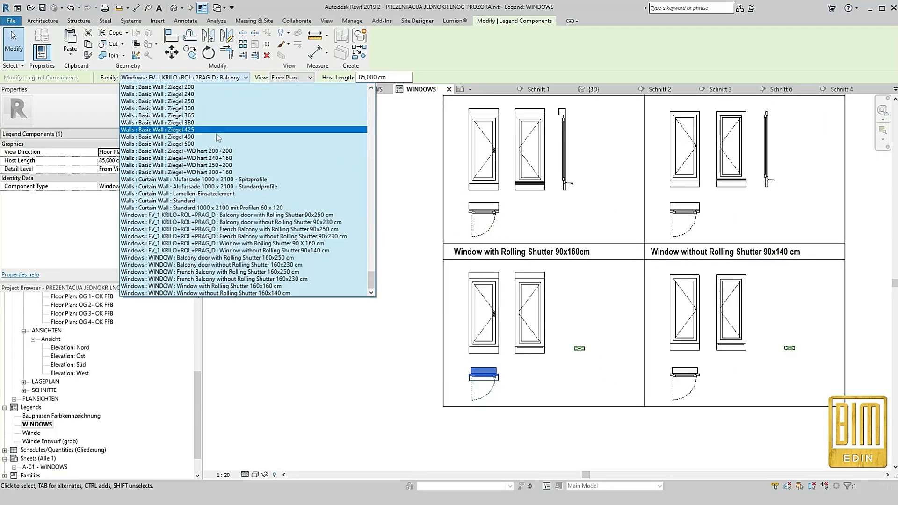
left_click(242, 244)
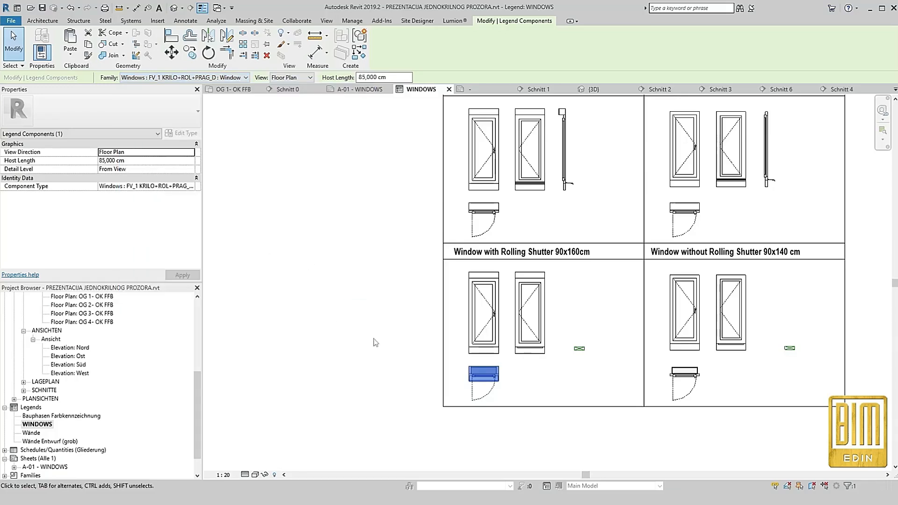
Match both elevations and the section component in that cell to the window with rolling shutter type
key("m")
key("a")
left_click(479, 374)
left_click(483, 313)
left_click(530, 313)
left_click(579, 348)
key("Escape")
Move the window with rolling shutter section beside its elevations, aligned with their tops
scroll(571, 398, "up", 3)
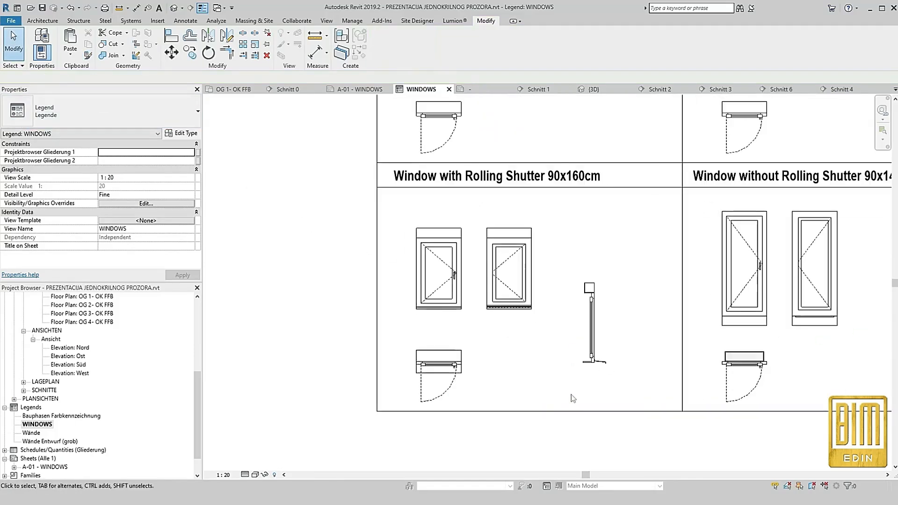
left_click(594, 336)
left_click_drag(595, 335, 567, 229)
scroll(567, 262, "down", 3)
scroll(549, 292, "up", 3)
left_click_drag(550, 293, 537, 296)
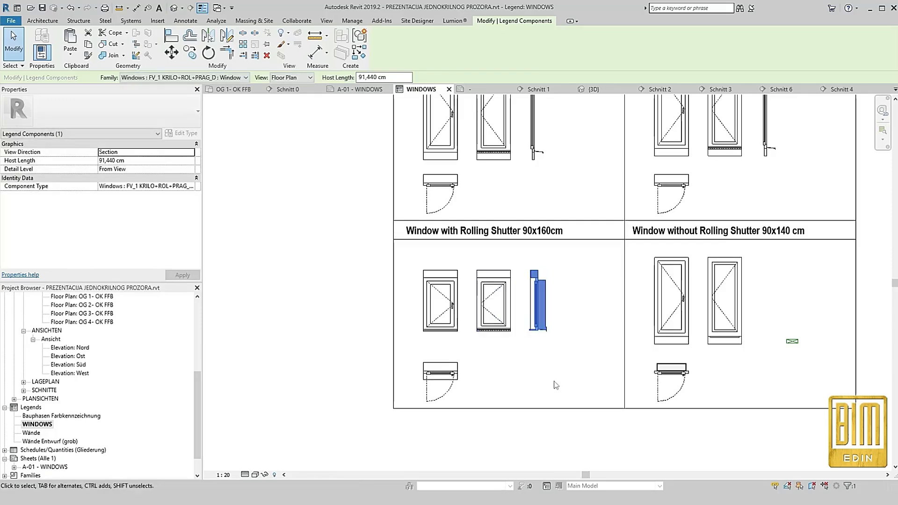
key("Escape")
Change the right Window cell's floor plan component to type FV_1 KRILO+ROL+PRAG_D : Window without Rolling Shutter 90x140 cm
scroll(481, 327, "down", 3)
left_click(589, 360)
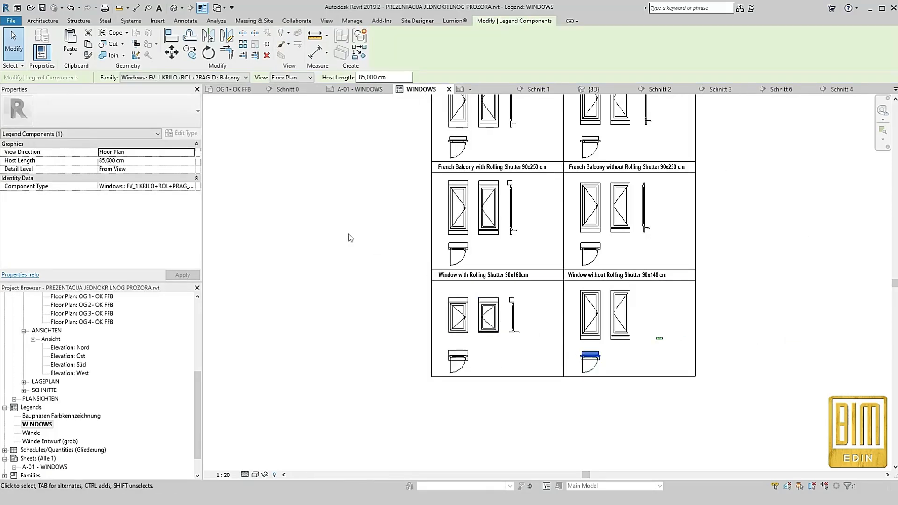
scroll(654, 314, "up", 2)
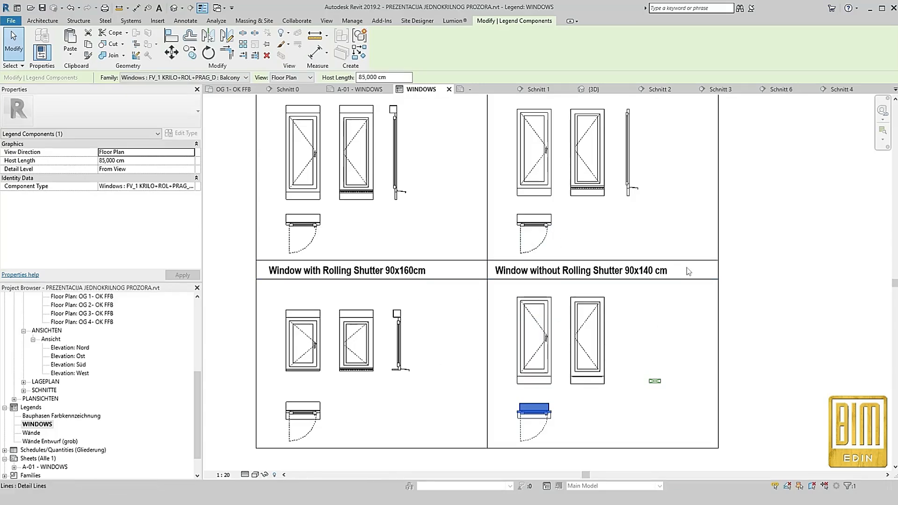
left_click(231, 77)
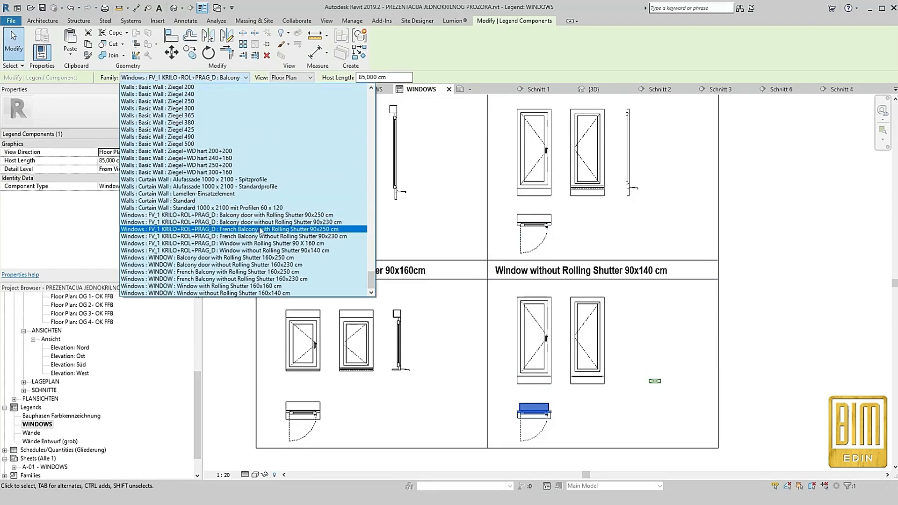
left_click(274, 243)
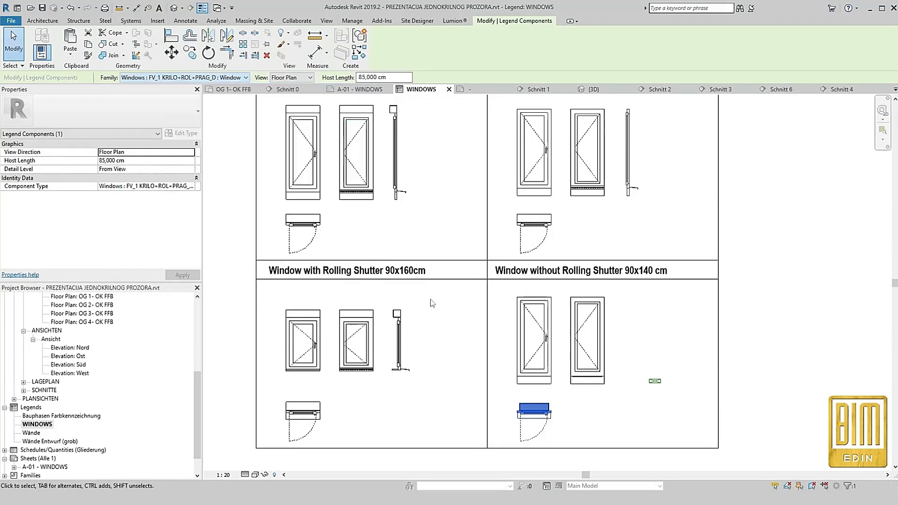
Match both elevations and the section component in that cell to the window without rolling shutter type
left_click(88, 55)
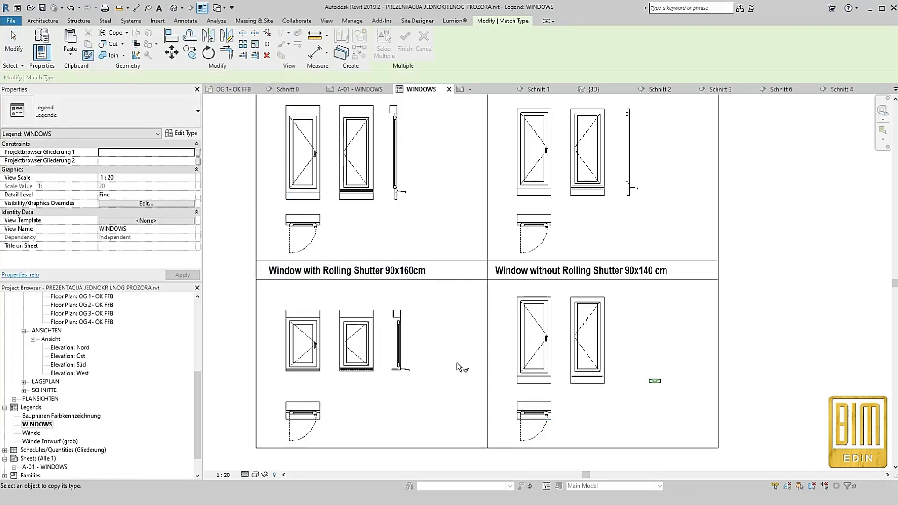
left_click(564, 380)
left_click(585, 366)
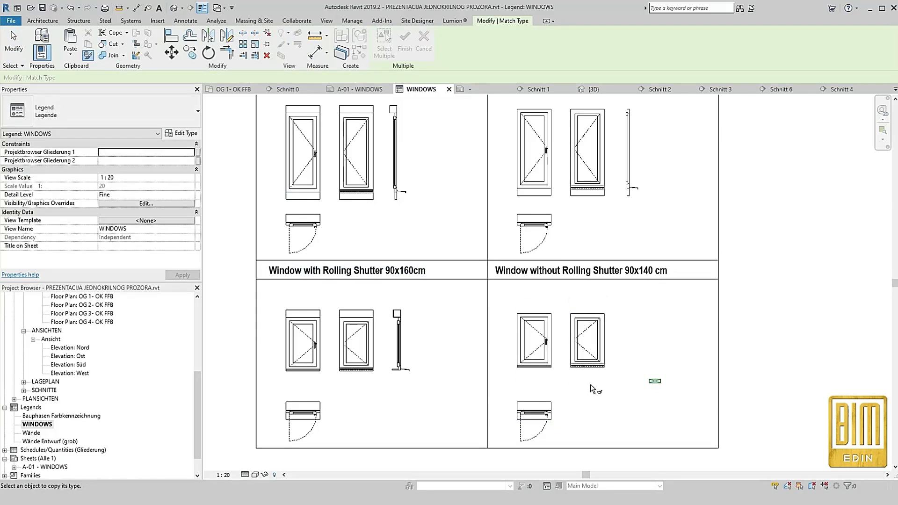
left_click(534, 411)
left_click(656, 381)
key("Escape")
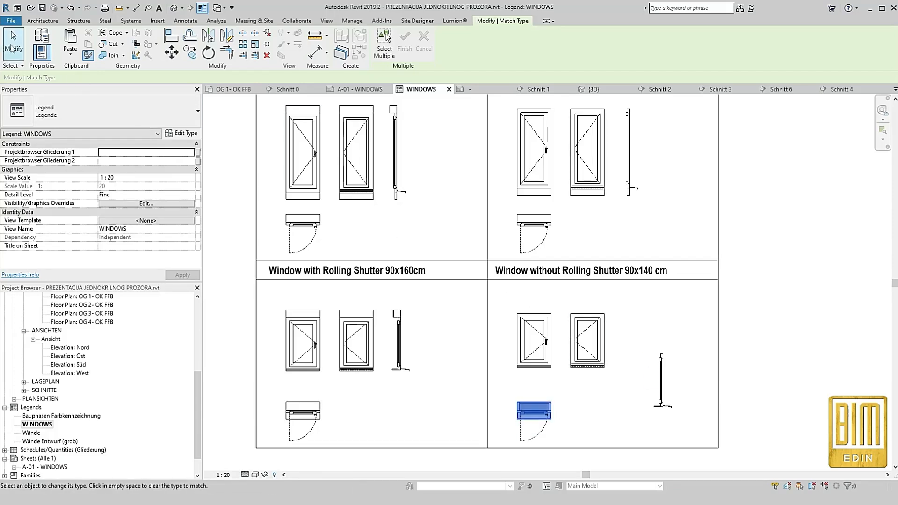
Move the window without rolling shutter section beside its elevations, aligned with their tops
left_click(659, 384)
left_click_drag(660, 385, 597, 330)
scroll(661, 337, "up", 3)
scroll(597, 329, "down", 3)
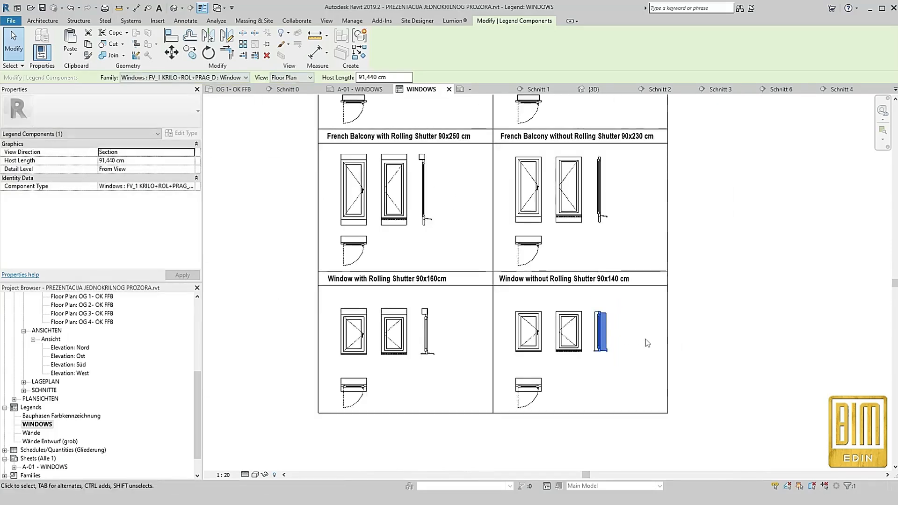
left_click(645, 341)
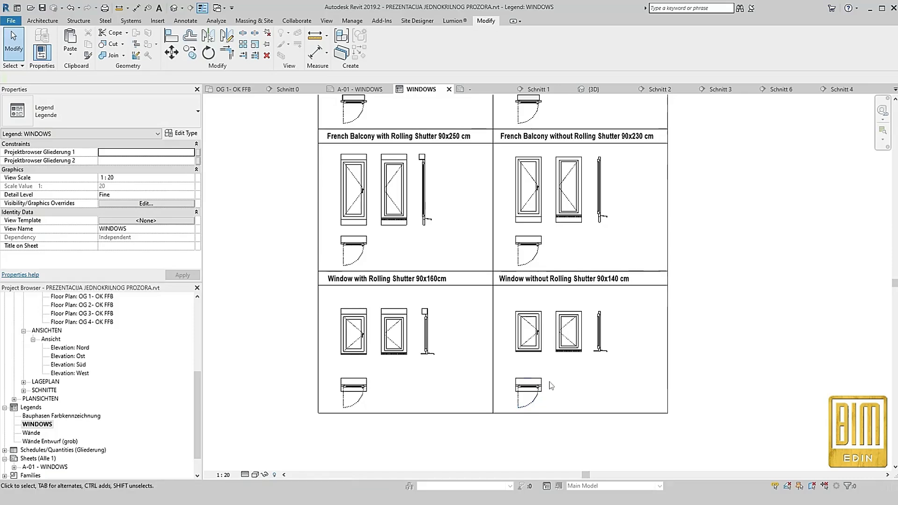
Close all inactive views, keeping the WINDOWS legend open
scroll(625, 350, "down", 3)
key("c")
key("c")
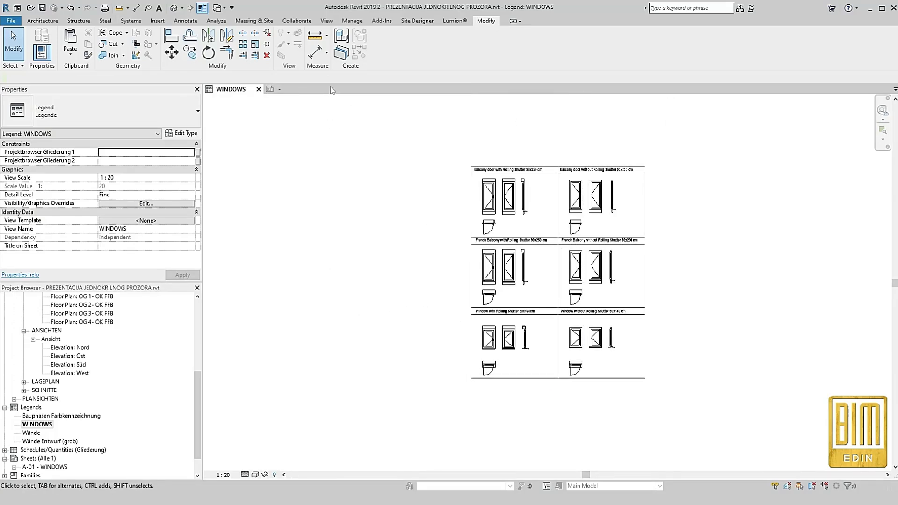
left_click(472, 249)
scroll(96, 321, "up", 1)
Open floor plan OG 1- OK FFB and tile it beside the WINDOWS legend, fitting both views to their content
double_click(89, 322)
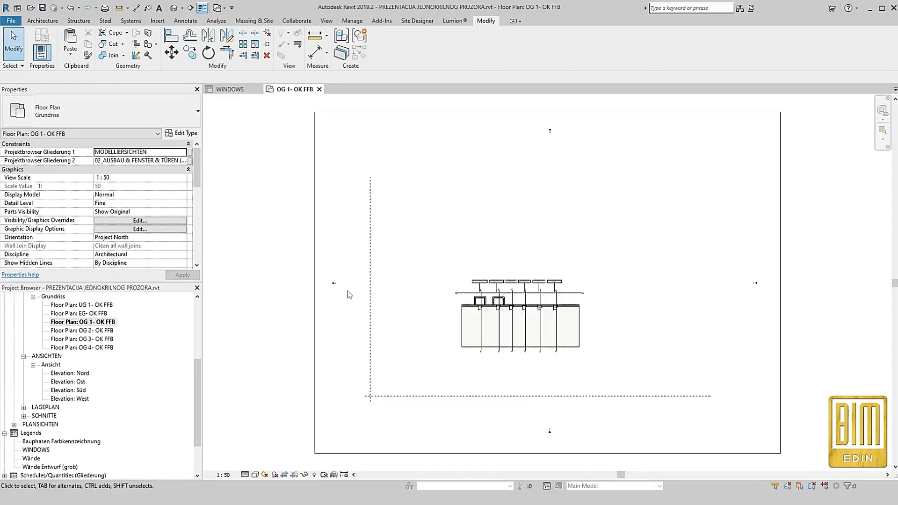
key("w")
key("t")
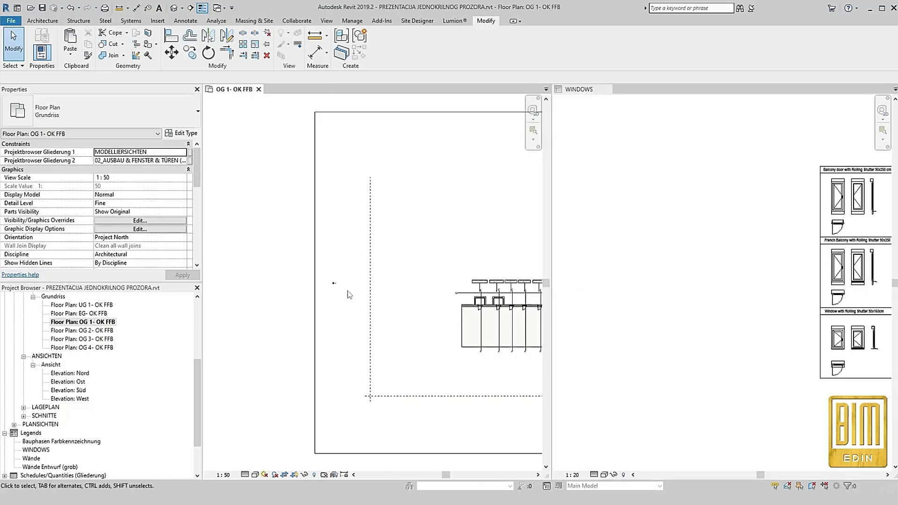
scroll(264, 309, "down", 3)
scroll(446, 323, "up", 6)
key("z")
key("a")
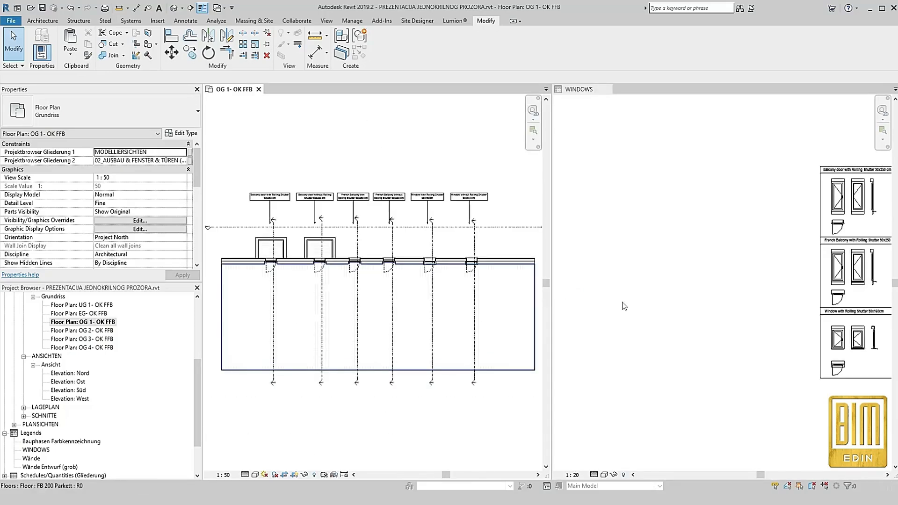
scroll(853, 334, "down", 3)
scroll(770, 219, "up", 4)
scroll(739, 316, "down", 2)
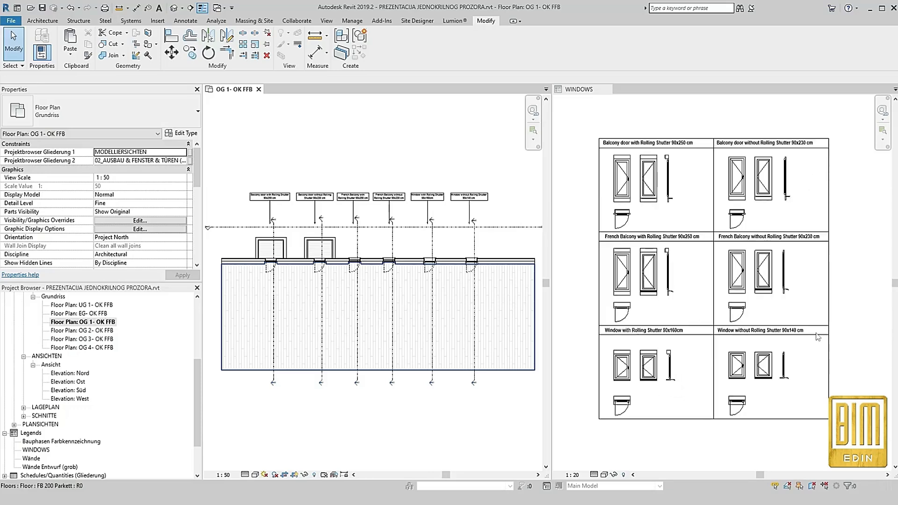
scroll(810, 336, "up", 2)
scroll(809, 336, "down", 1)
scroll(262, 281, "up", 3)
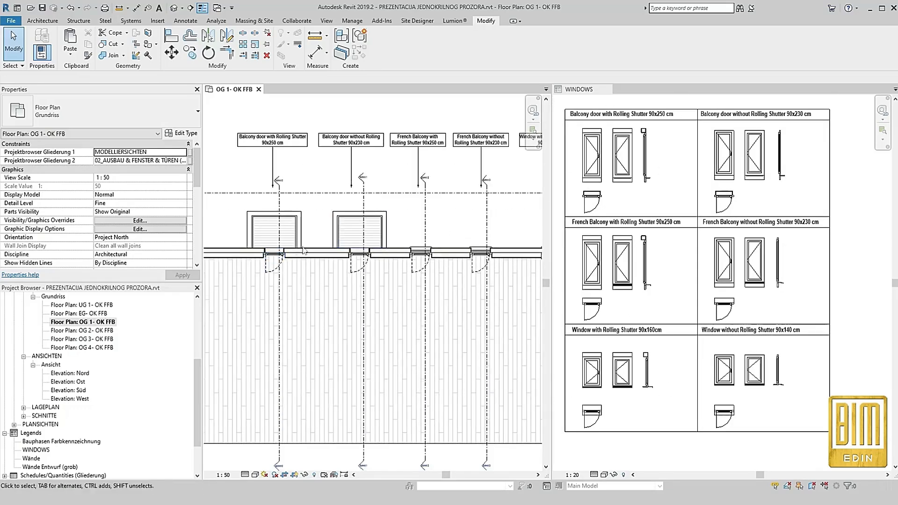
Set the type parameter SMJER OTVARANJA to 2 for the balcony door with rolling shutter in the floor plan
left_click(275, 252)
left_click(182, 133)
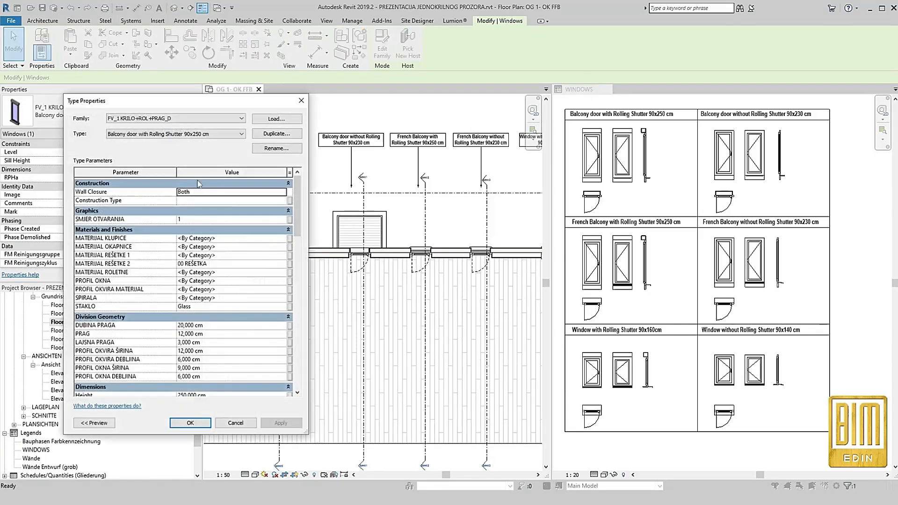
left_click_drag(220, 100, 174, 89)
left_click(224, 207)
left_click(236, 205)
left_click(234, 410)
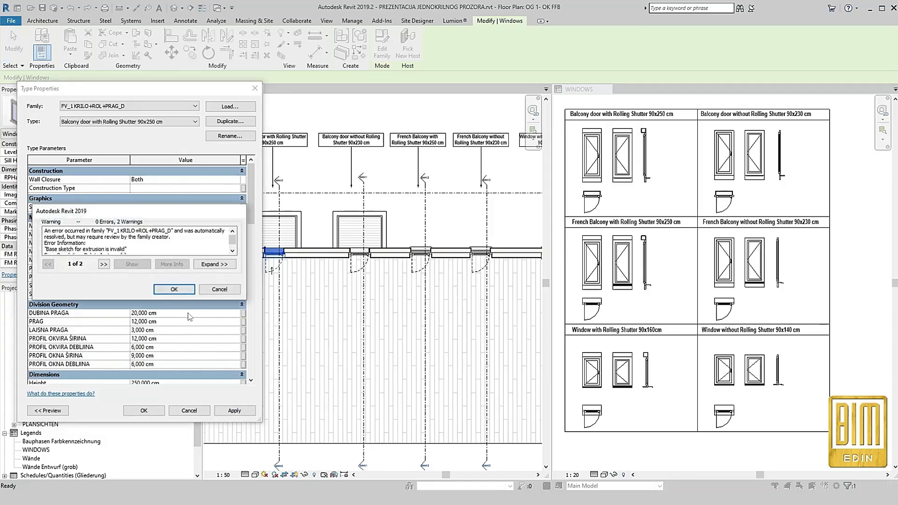
left_click(181, 291)
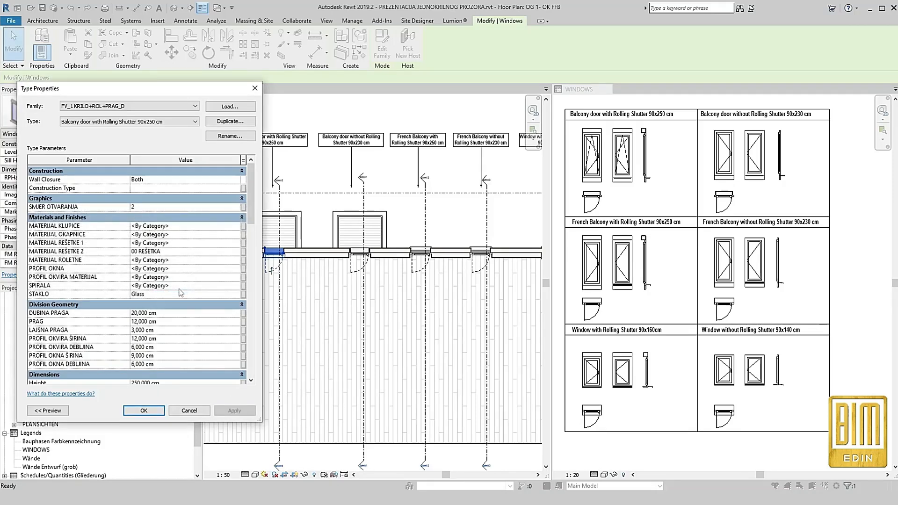
left_click(144, 411)
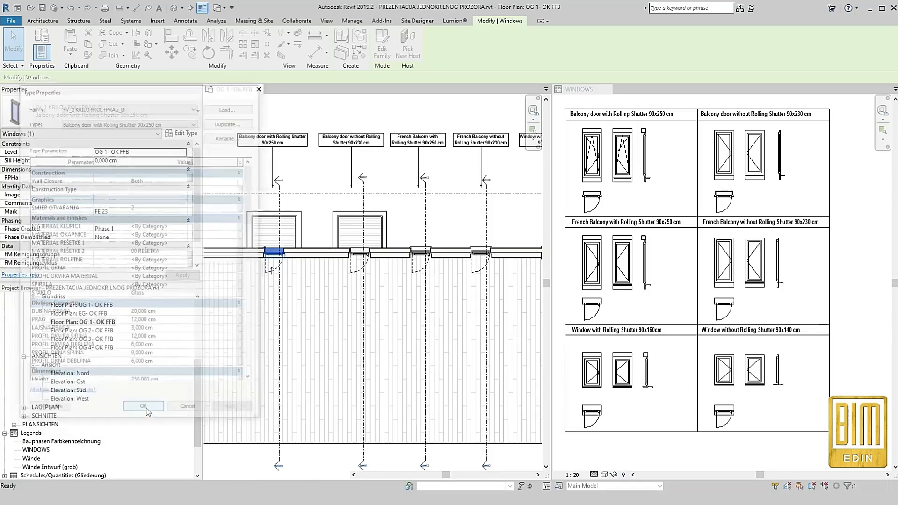
Apply SMJER OTVARANJA 3 to the type of the balcony door without rolling shutter
left_click(358, 259)
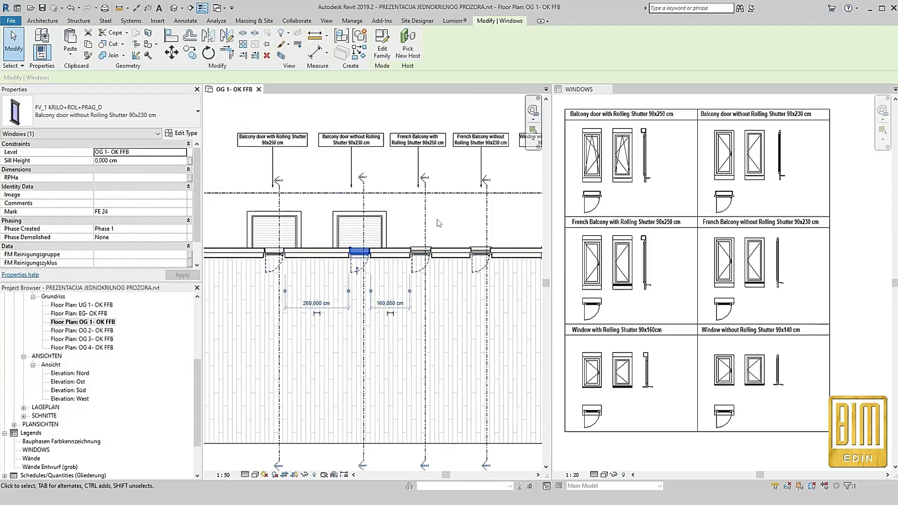
left_click(180, 133)
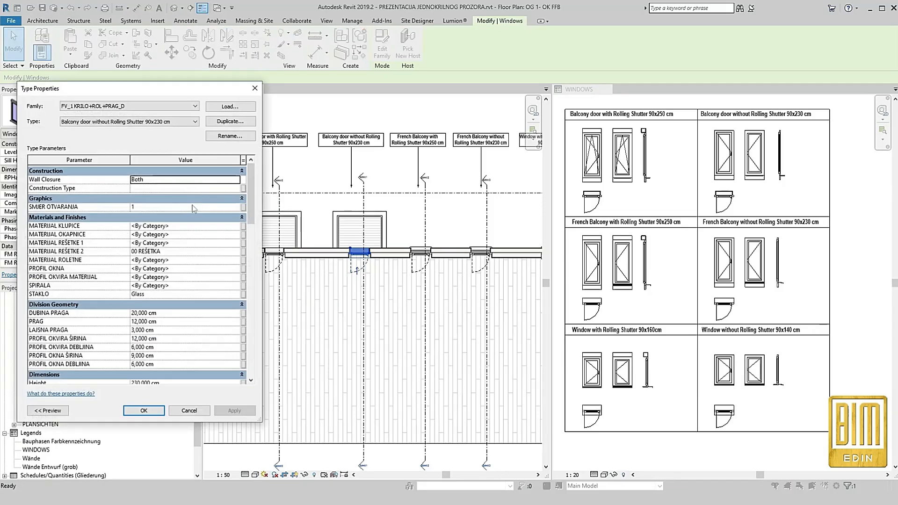
left_click(234, 207)
left_click(237, 207)
left_click(233, 412)
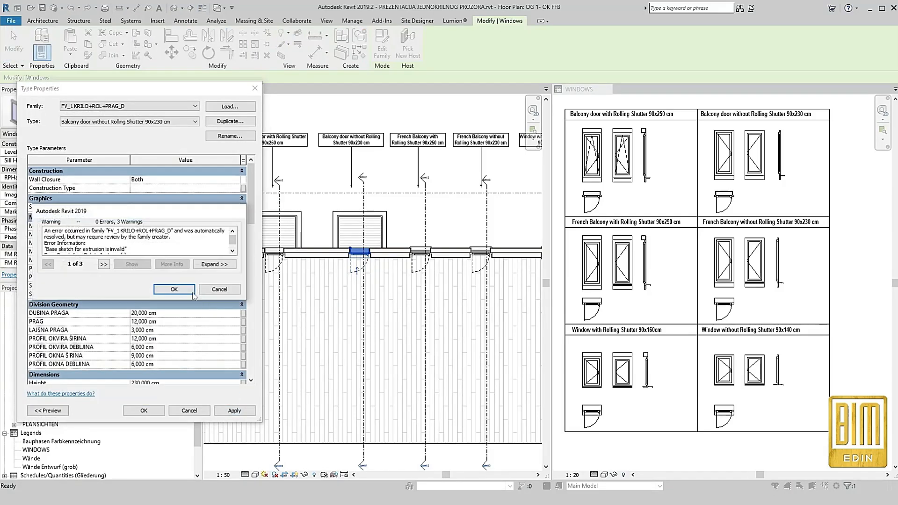
left_click(174, 291)
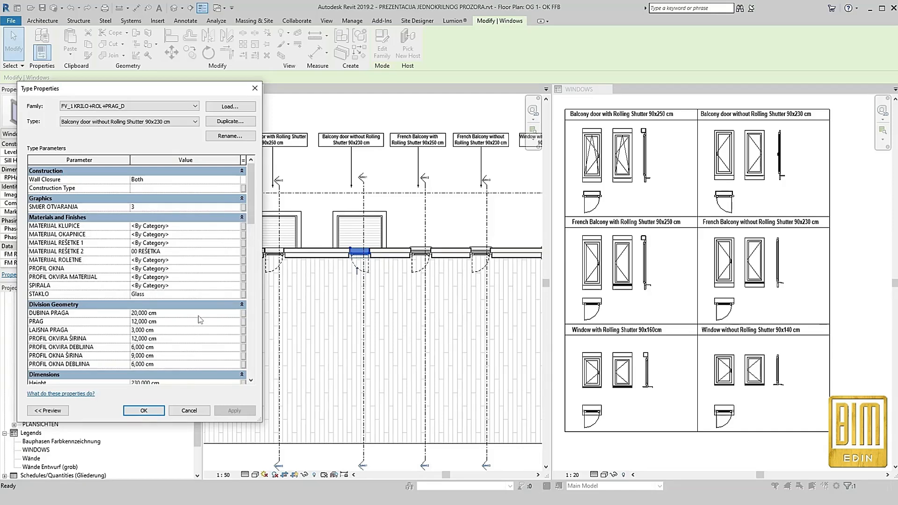
Change SMJER OTVARANJA to 4 for the balcony door without rolling shutter and close its type properties
left_click(237, 205)
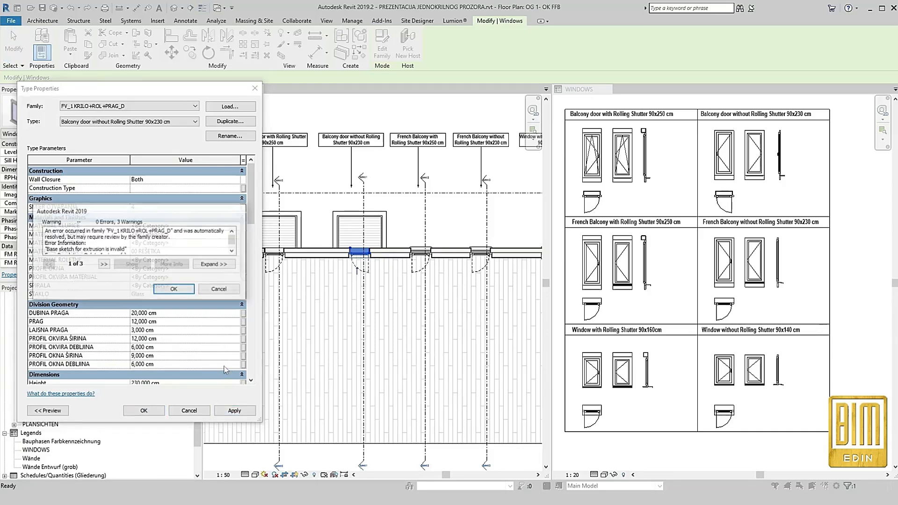
left_click(172, 287)
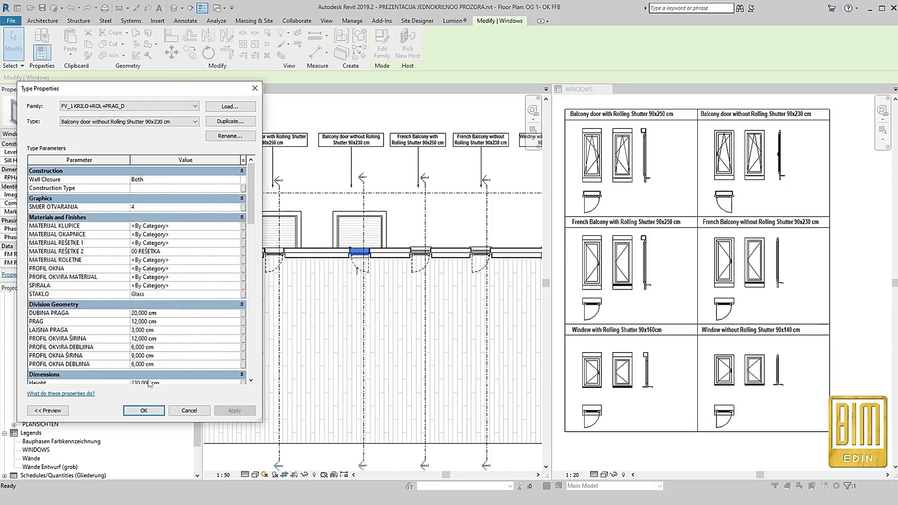
left_click(143, 410)
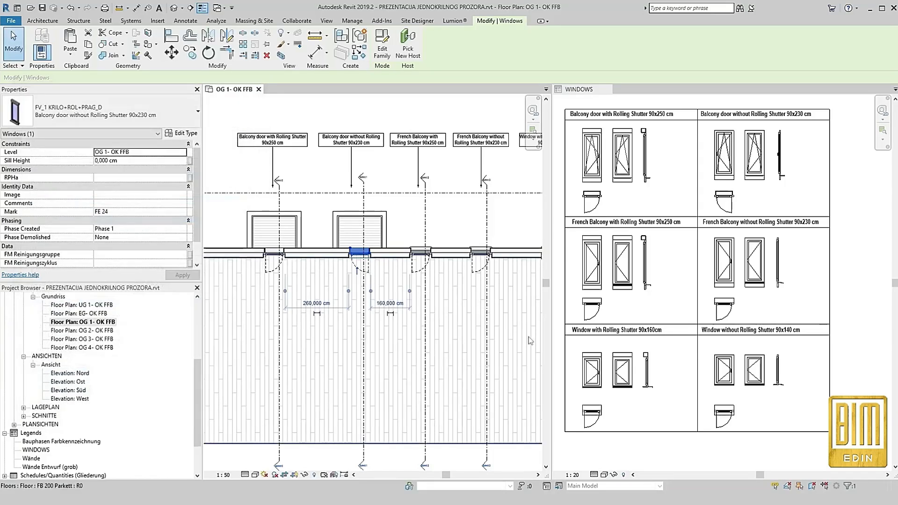
Apply SMJER OTVARANJA 5 to the type of the French balcony with rolling shutter
left_click(422, 252)
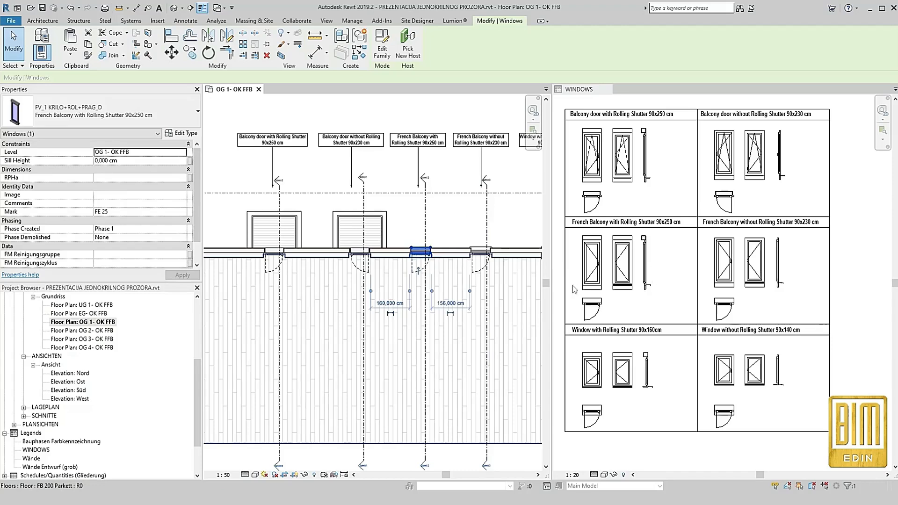
left_click(181, 133)
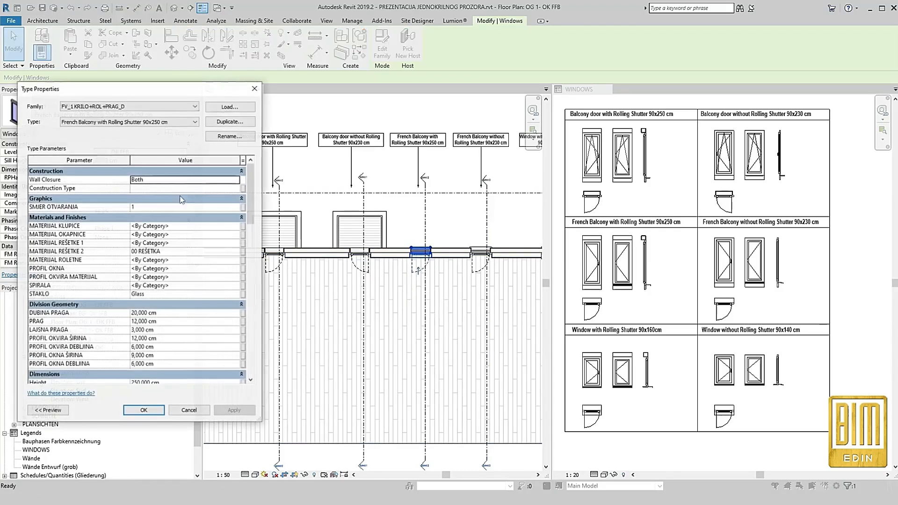
left_click(238, 208)
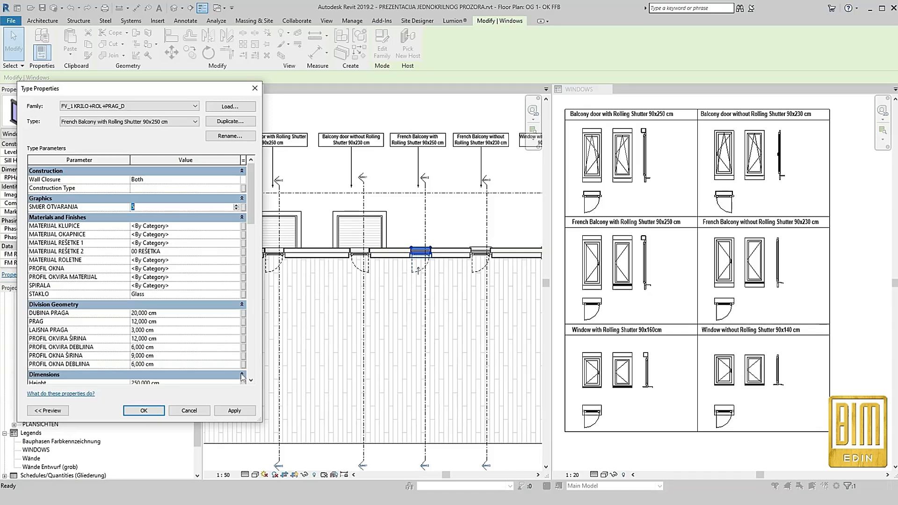
left_click(234, 413)
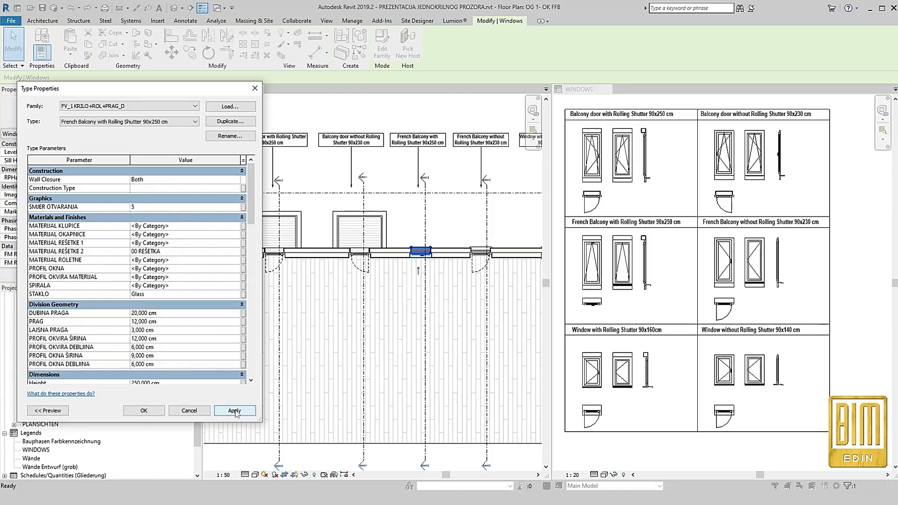
Change SMJER OTVARANJA to 3 for the French balcony with rolling shutter and close its type properties
left_click(237, 210)
left_click(235, 413)
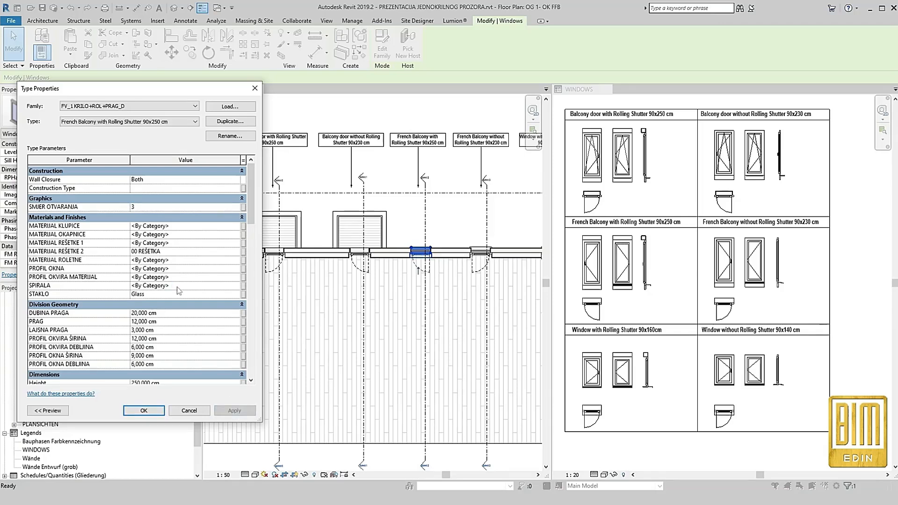
left_click(144, 410)
Apply SMJER OTVARANJA 2 to the type of the French balcony without rolling shutter
left_click(486, 262)
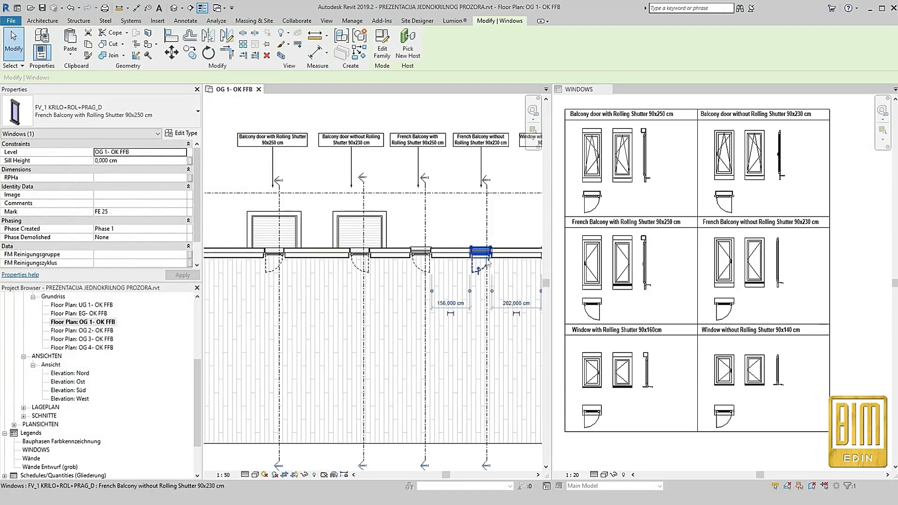
left_click(181, 133)
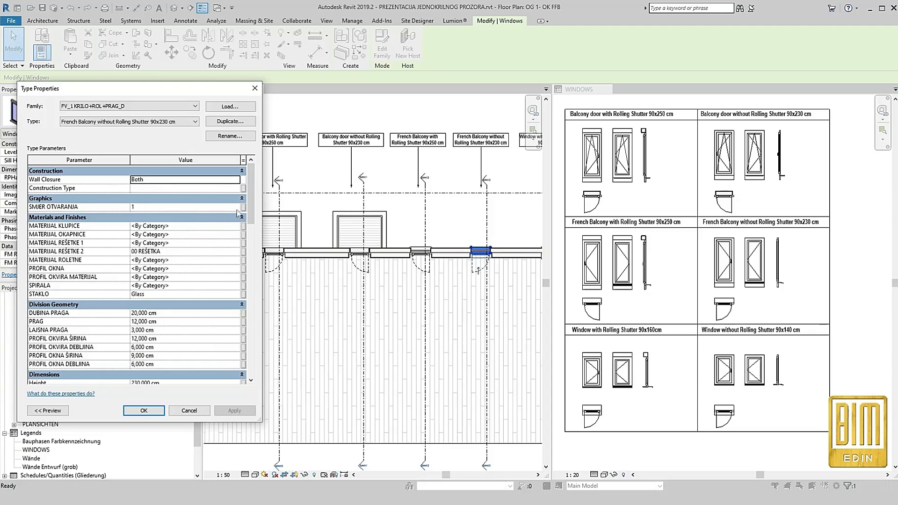
left_click(236, 210)
left_click(236, 210)
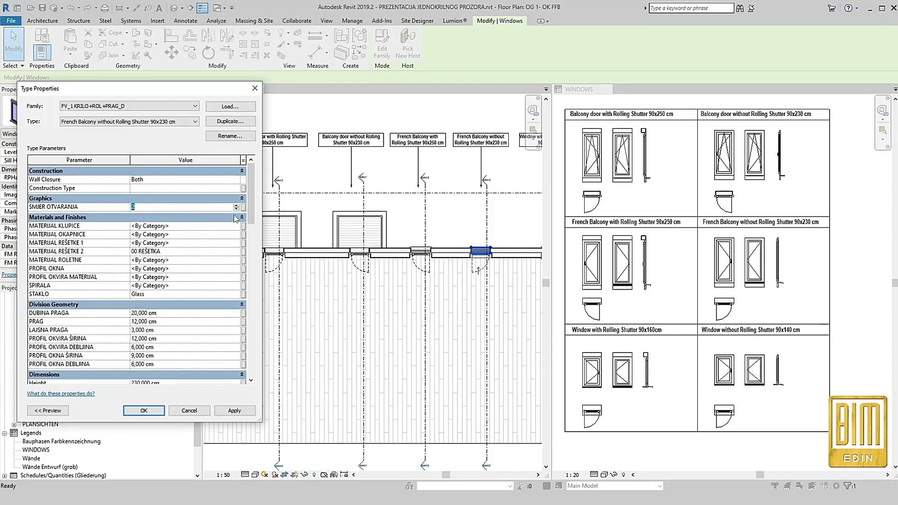
left_click(239, 411)
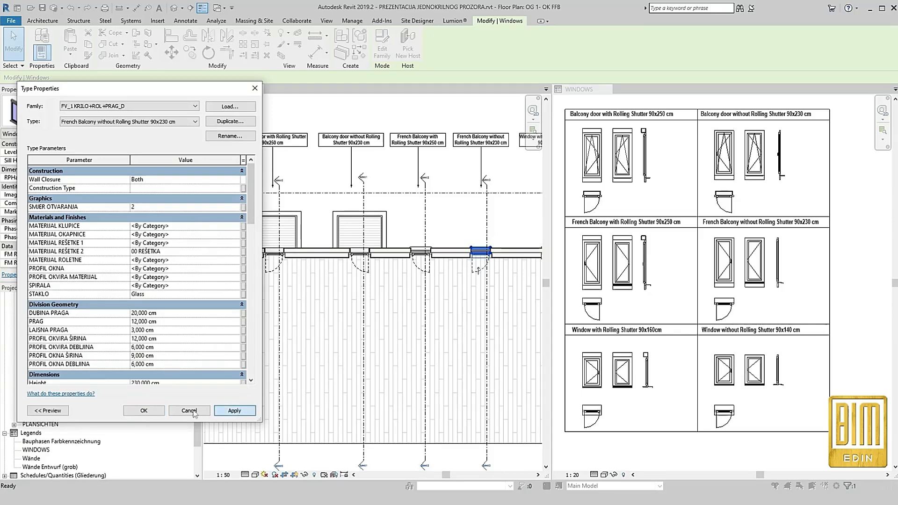
left_click(174, 289)
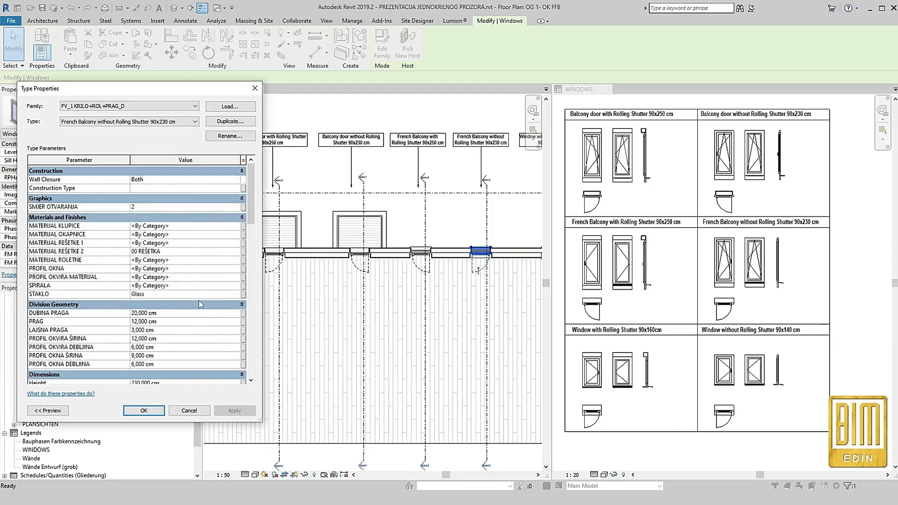
Change SMJER OTVARANJA to 3 for the French balcony without rolling shutter and close its type properties
left_click(240, 207)
left_click(237, 206)
left_click(234, 410)
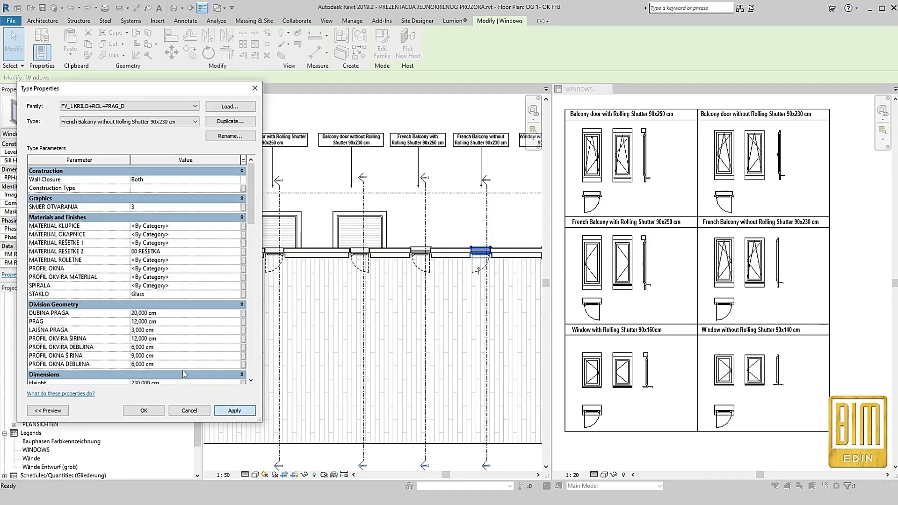
left_click(173, 289)
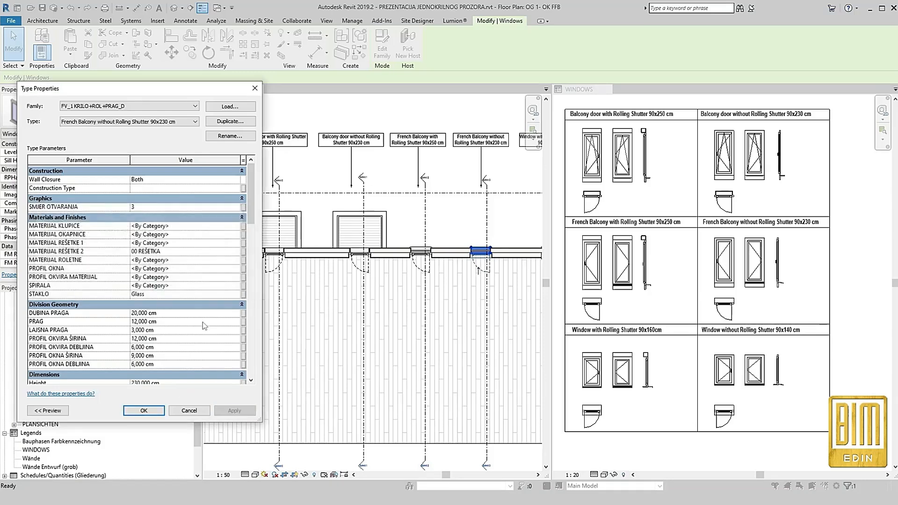
left_click(144, 410)
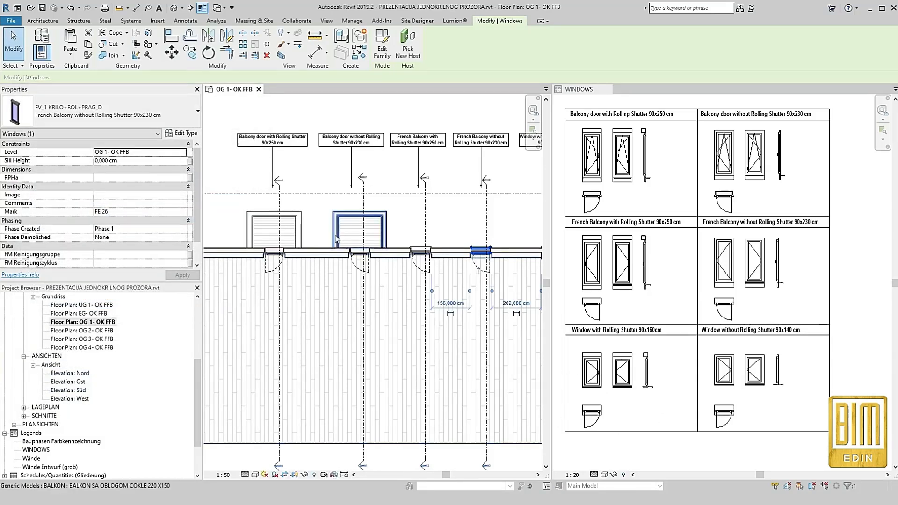
Change the SMJER OTVARANJA type parameter of the window with rolling shutter and close its type properties
scroll(407, 266, "up", 4)
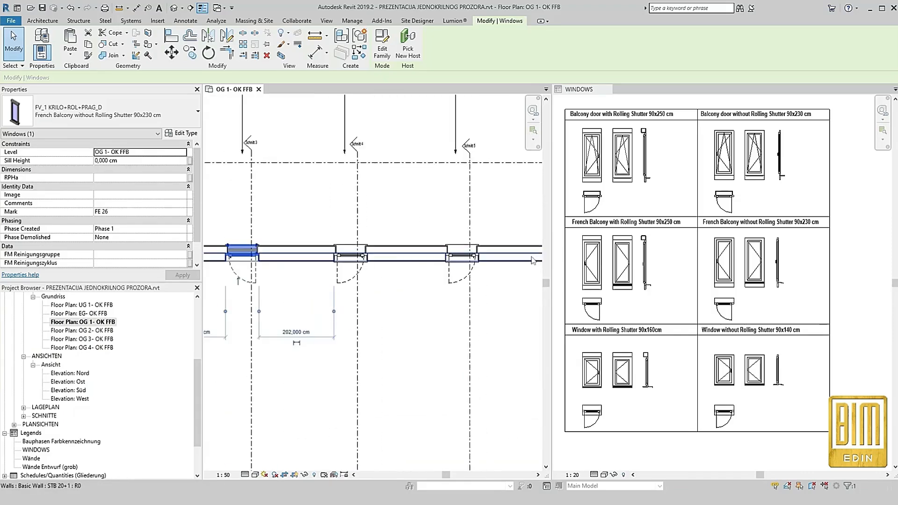
left_click(361, 282)
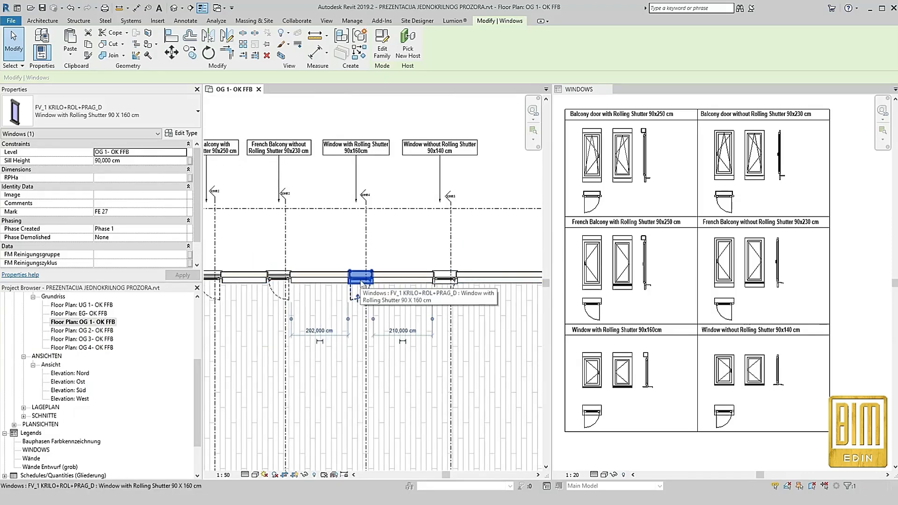
left_click(183, 133)
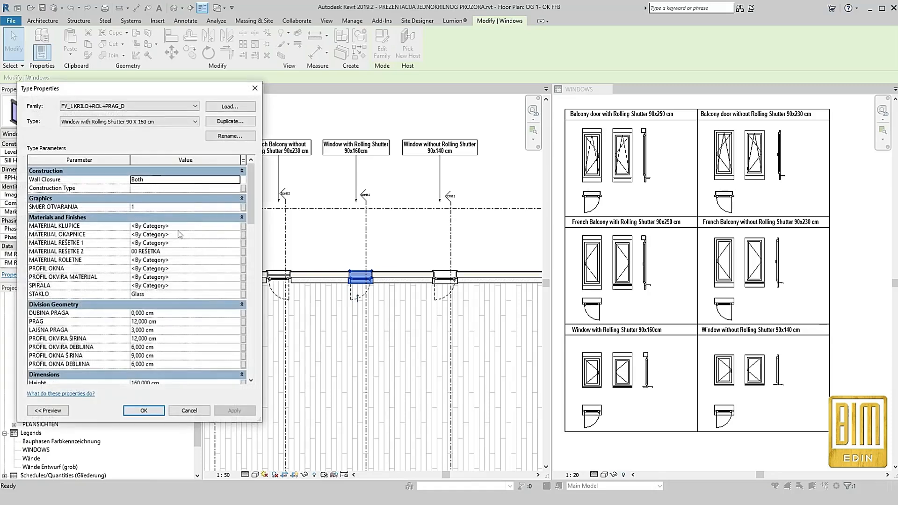
left_click(236, 206)
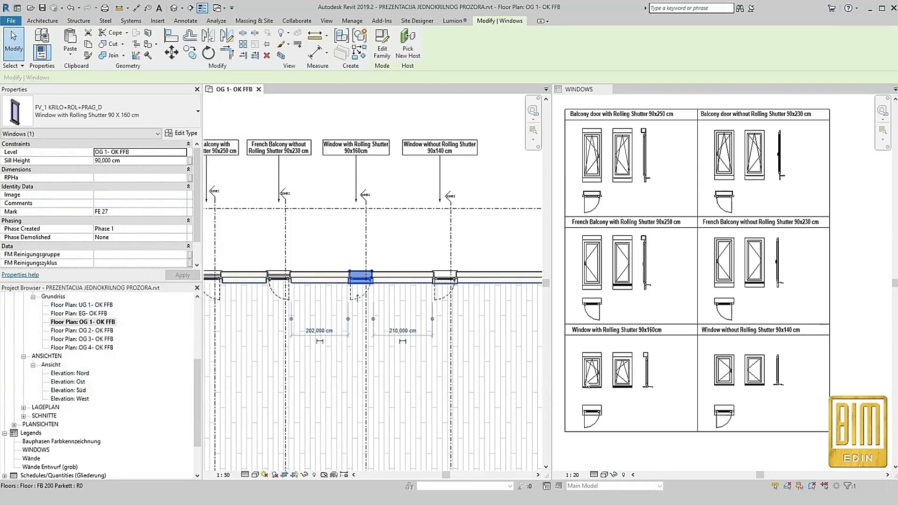
Set SMJER OTVARANJA to 4 for the type of the window without rolling shutter and close its type properties
scroll(757, 408, "up", 1)
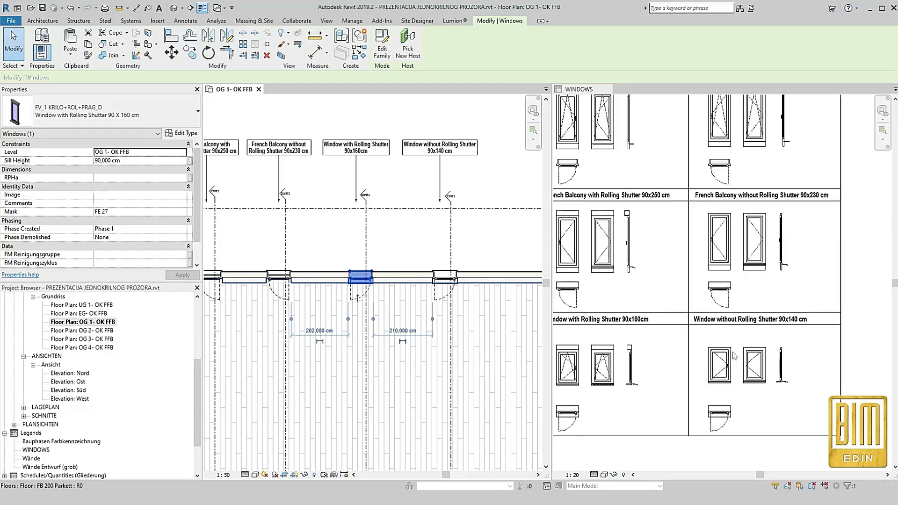
left_click(444, 276)
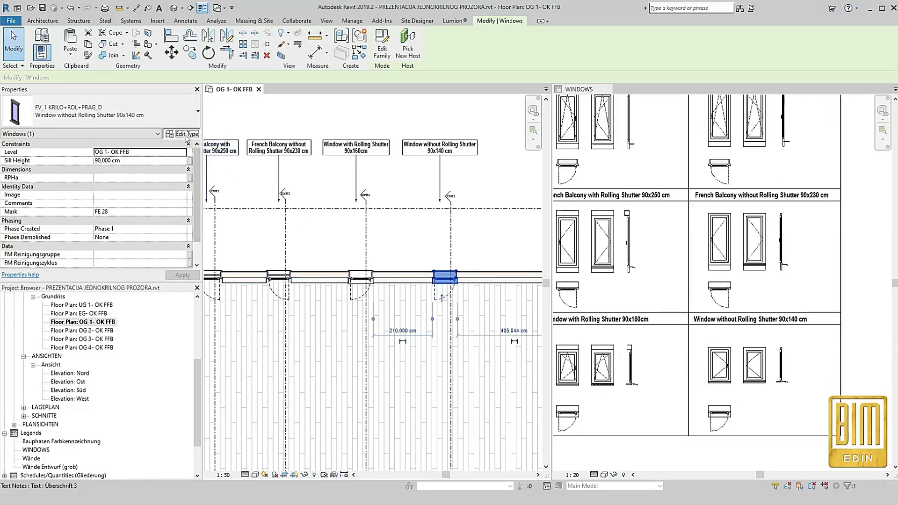
left_click(182, 133)
left_click(227, 207)
double_click(236, 205)
left_click(234, 411)
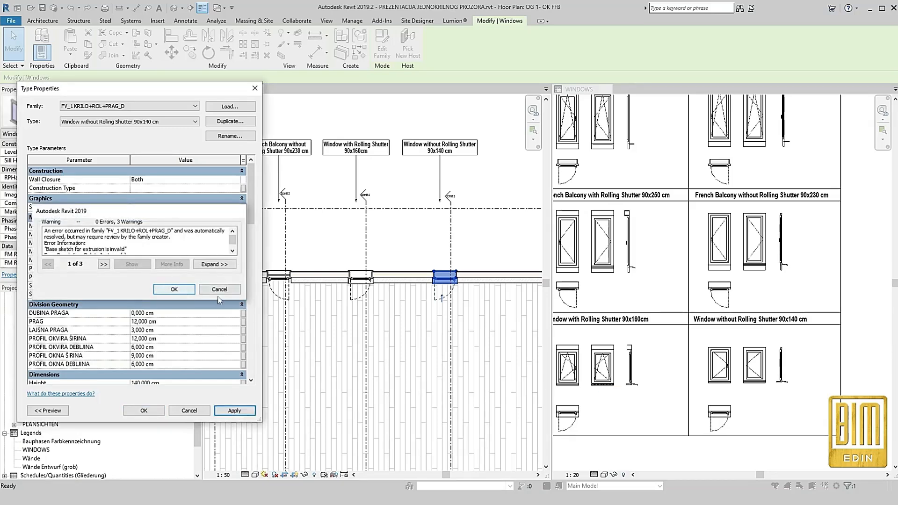
left_click(184, 290)
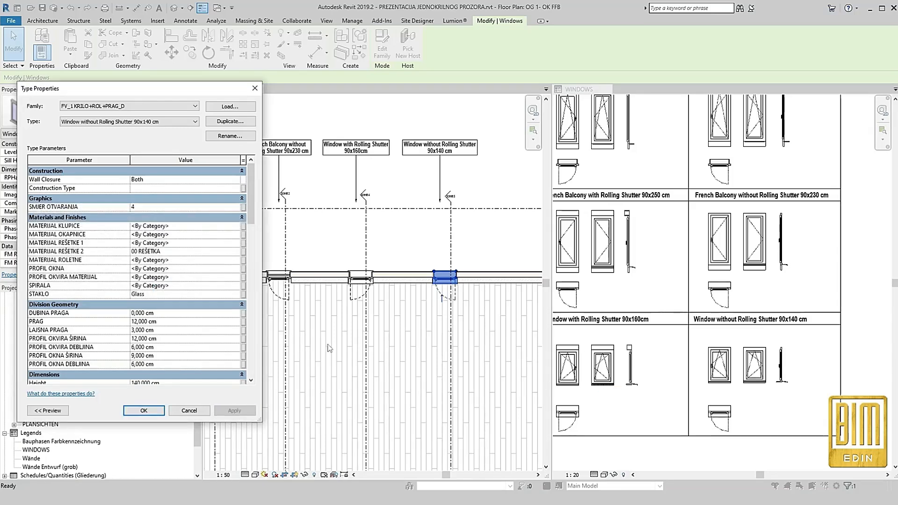
left_click(158, 410)
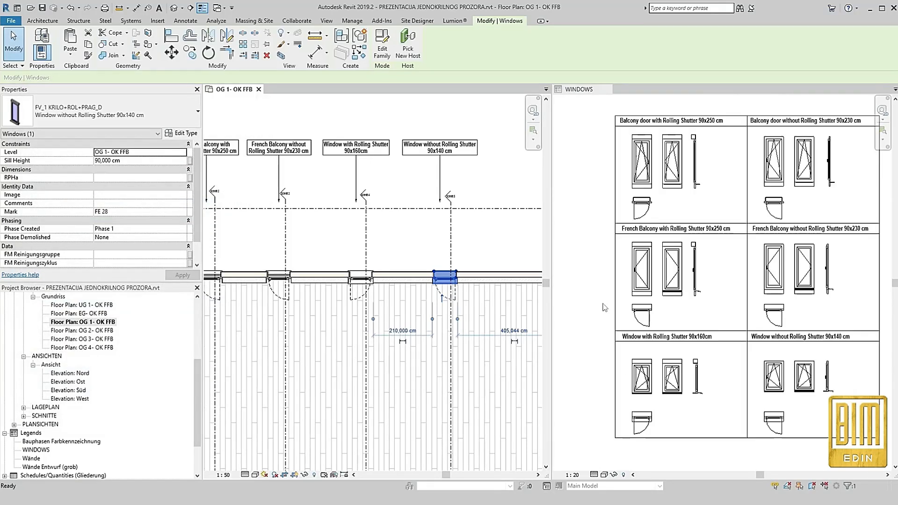
Deselect the window and return the floor plan and WINDOWS legend from tiled to tabbed views
left_click(392, 226)
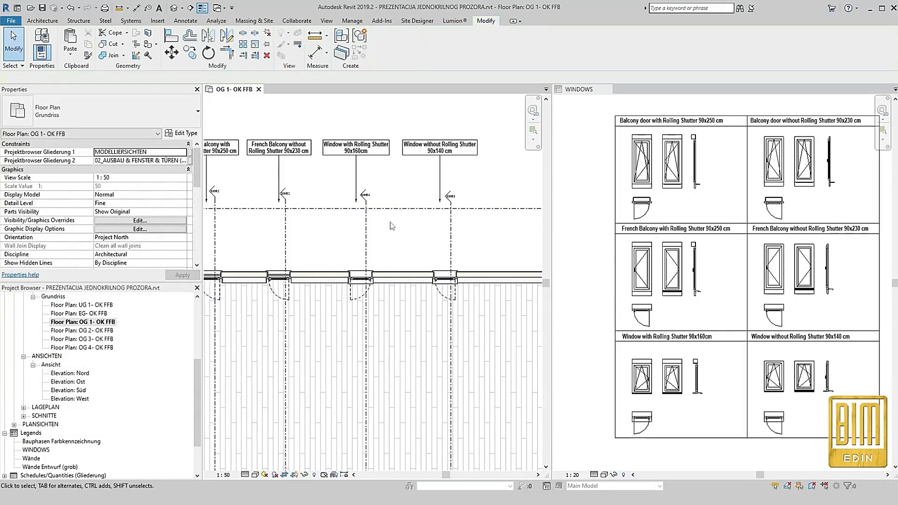
key("t")
key("w")
scroll(860, 274, "down", 2)
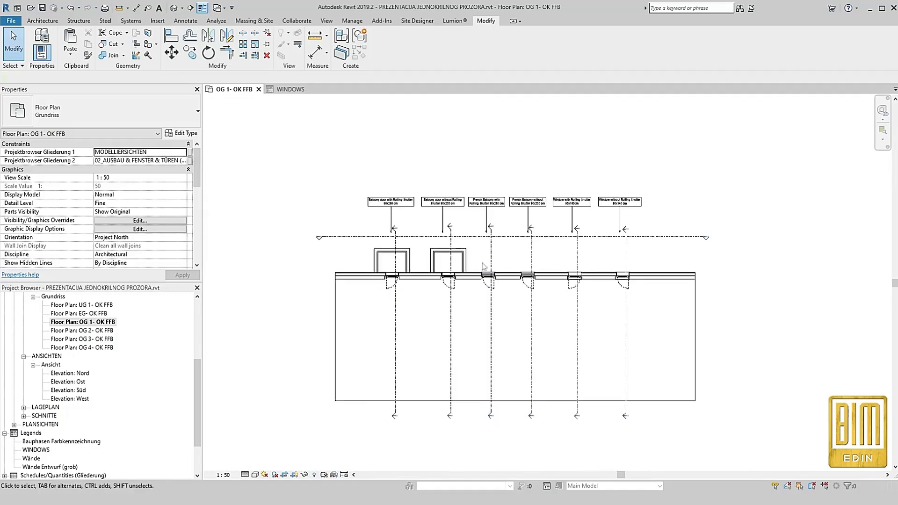
scroll(451, 249, "up", 2)
Open the default 3D view and orbit it to examine the facade with its windows and balconies from outside
right_click(487, 224)
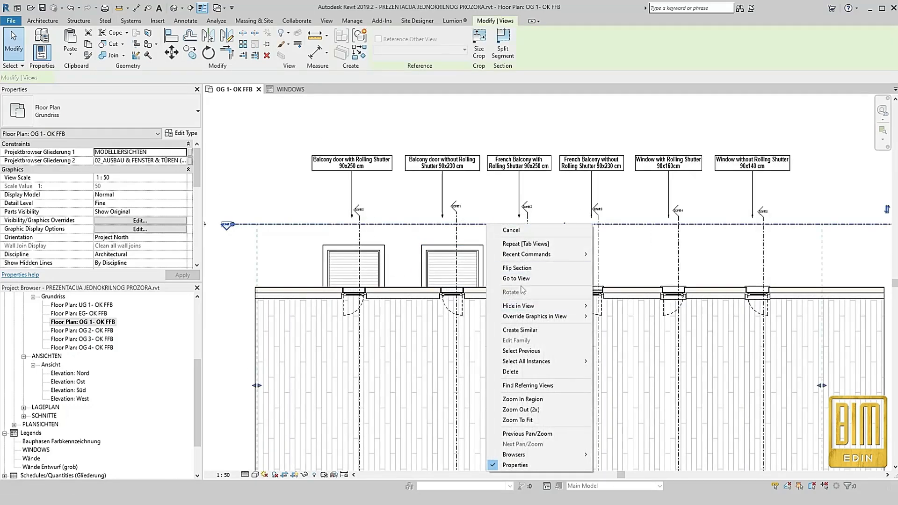
left_click(247, 89)
left_click(174, 8)
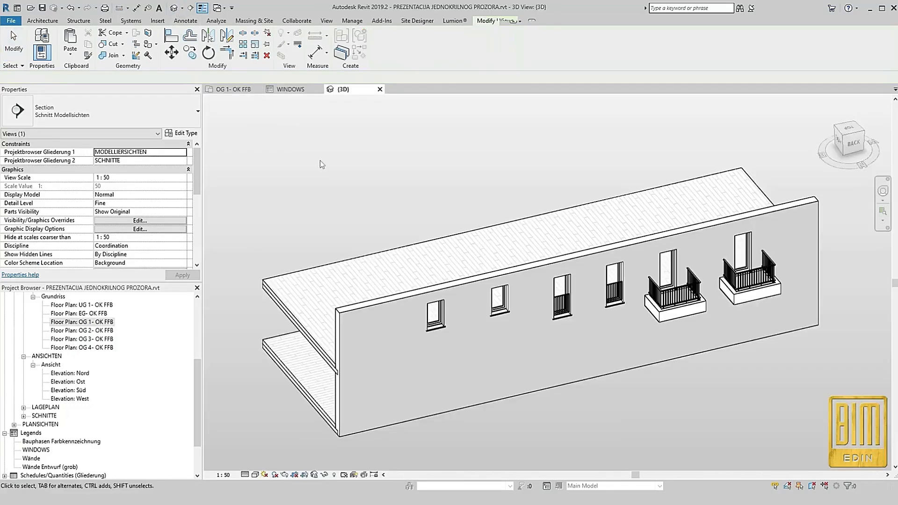
scroll(569, 389, "up", 2)
scroll(575, 386, "down", 2)
middle_click_drag(602, 429, 595, 390, "shift")
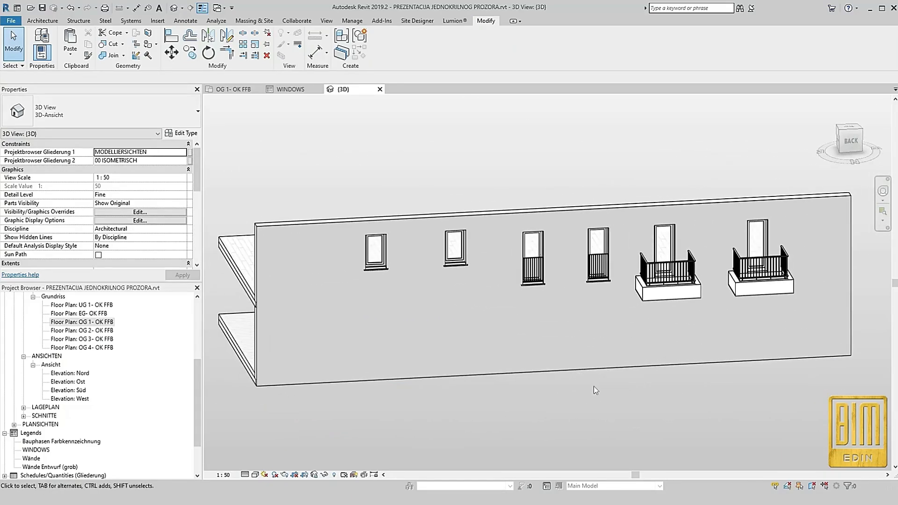
From the OG 1 floor plan, open the view of the long section line running in front of the facade
left_click(234, 88)
left_click(501, 224)
right_click(500, 224)
left_click(525, 277)
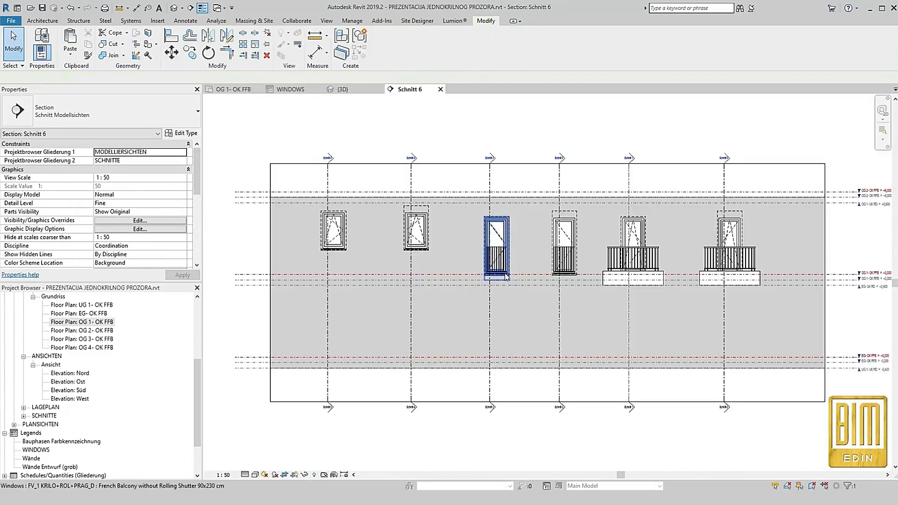
Add an aligned dimension across the opening width of the balcony door with rolling shutter, placed above it
scroll(688, 311, "up", 1)
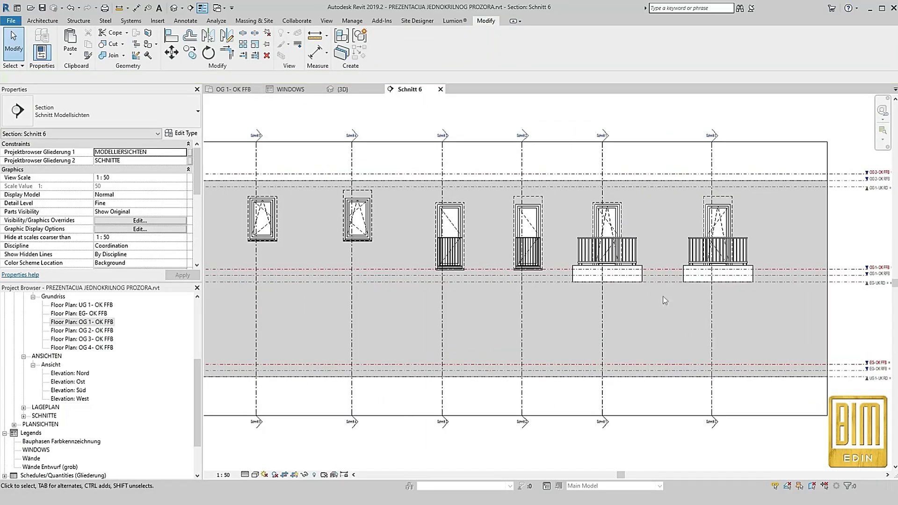
left_click(315, 52)
scroll(738, 213, "up", 4)
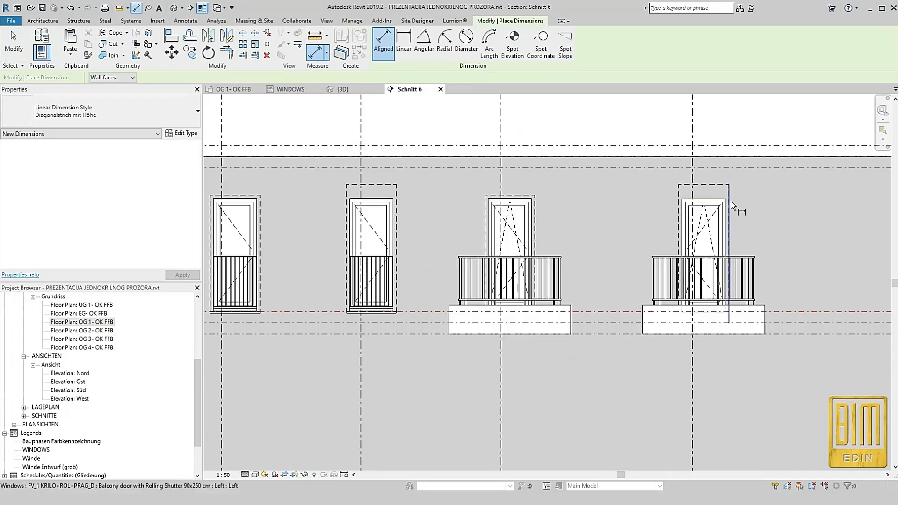
left_click(729, 201)
left_click(676, 201)
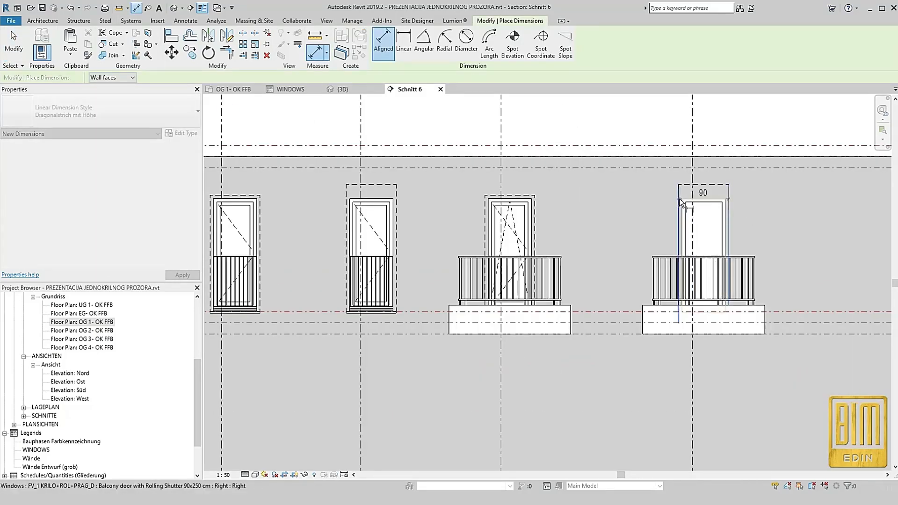
left_click(640, 161)
Dimension the height of the balcony door with rolling shutter from its opening top to the red finished floor level line
scroll(696, 183, "up", 3)
left_click(712, 186)
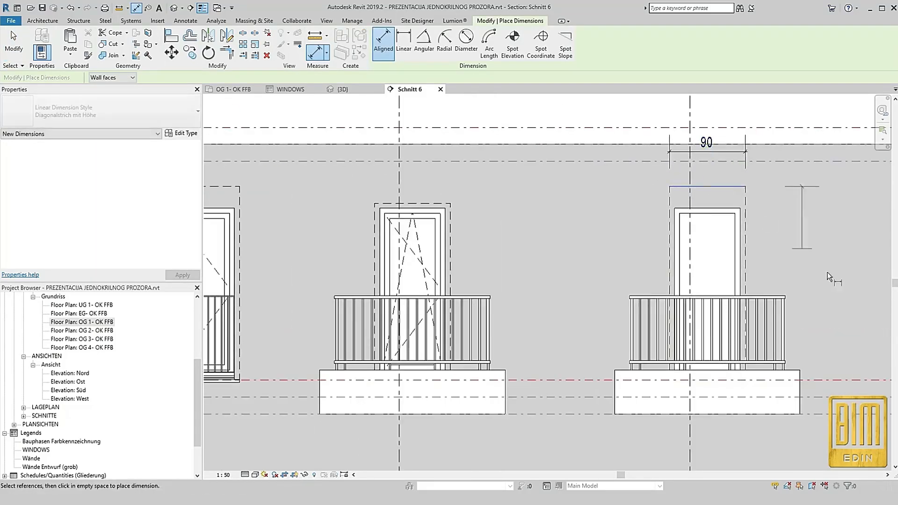
left_click(750, 380)
left_click(837, 330)
Dimension the same balcony door from its opening top to the level line just below the red one, on its other side
scroll(610, 265, "down", 2)
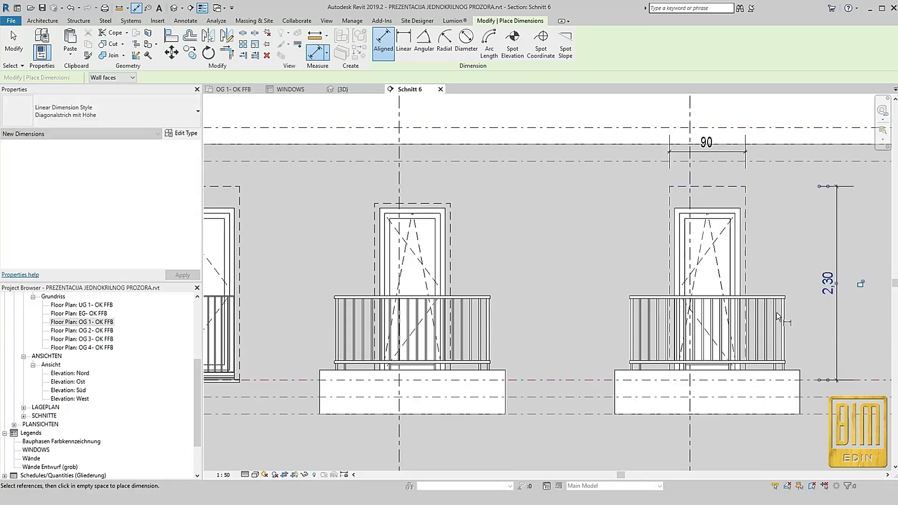
left_click(682, 206)
left_click(583, 364)
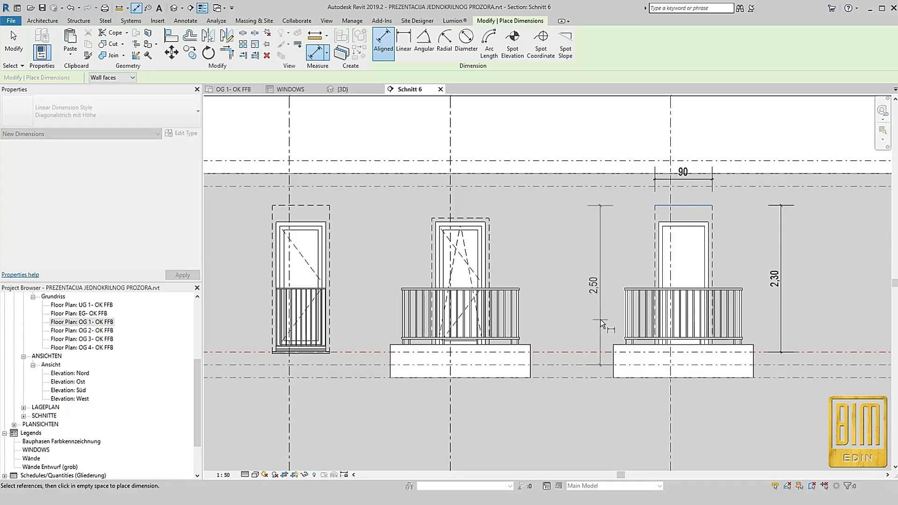
left_click(602, 319)
scroll(557, 225, "down", 2)
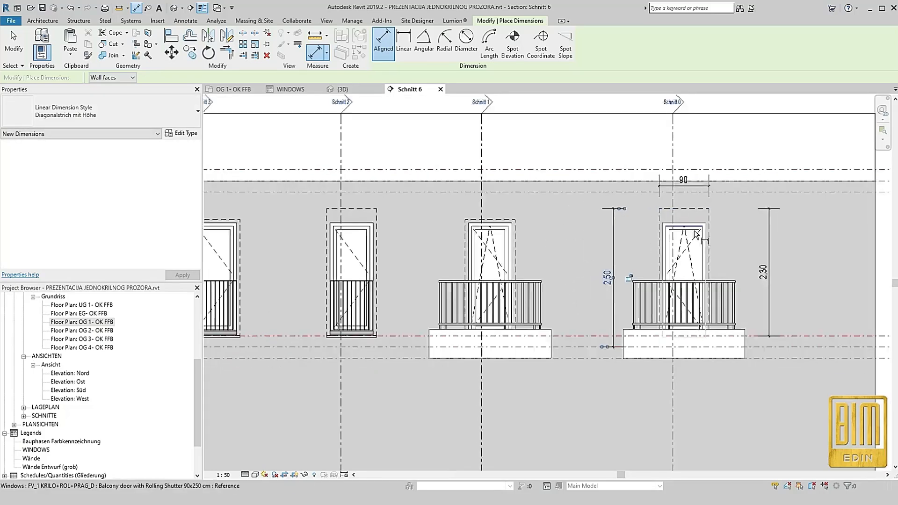
Place a dimension chain beside the window with rolling shutter from opening top through its sill to the red finished floor level line
scroll(398, 243, "down", 2)
scroll(273, 206, "up", 4)
left_click(277, 199)
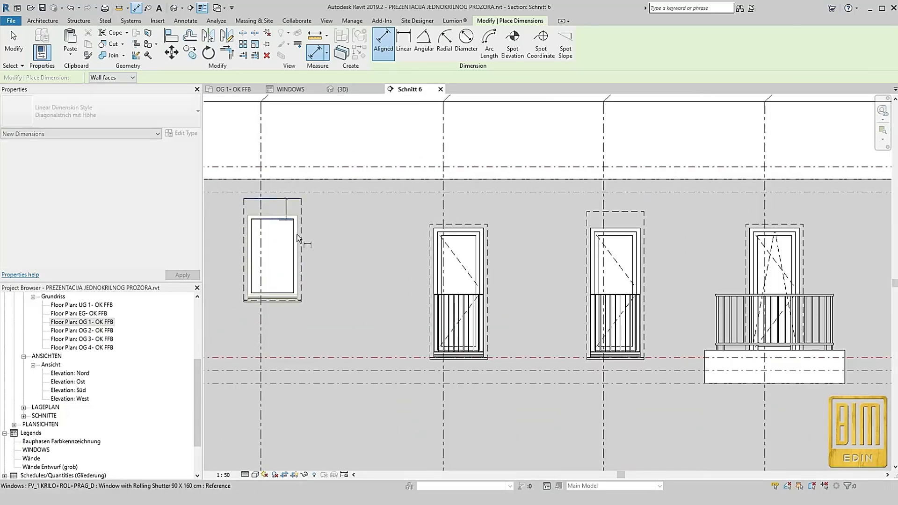
scroll(290, 300, "up", 1)
left_click(291, 301)
left_click(362, 376)
left_click(370, 299)
Add a second parallel chain for the same window, from opening top through sill to the level below the red line, and exit the Dimension tool
scroll(380, 285, "down", 2)
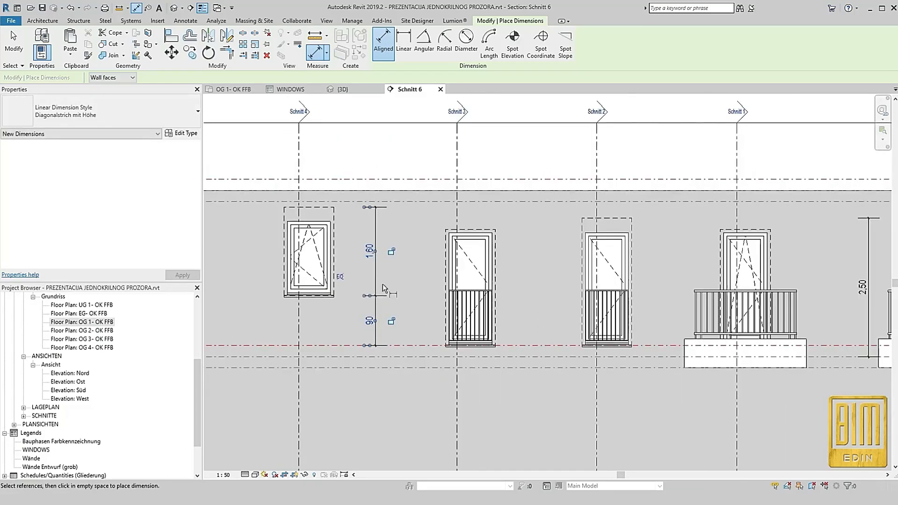
left_click(324, 207)
scroll(325, 296, "up", 2)
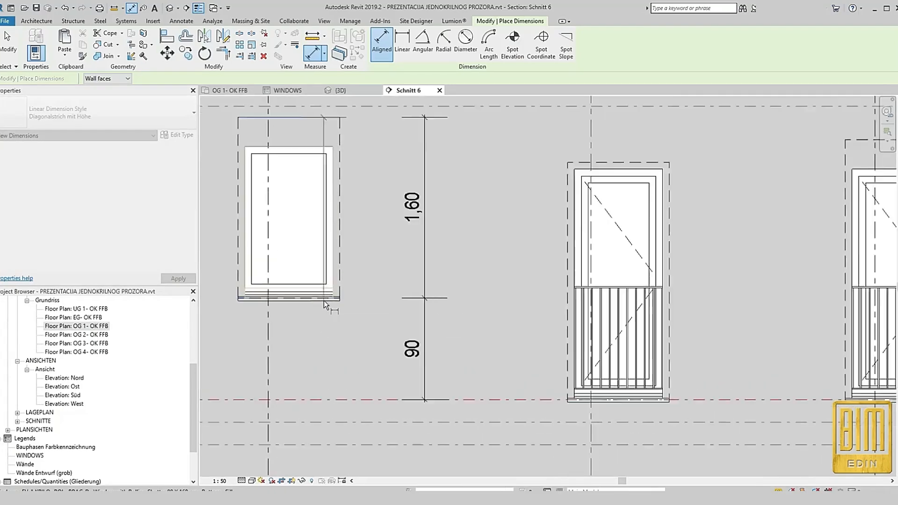
left_click(326, 296)
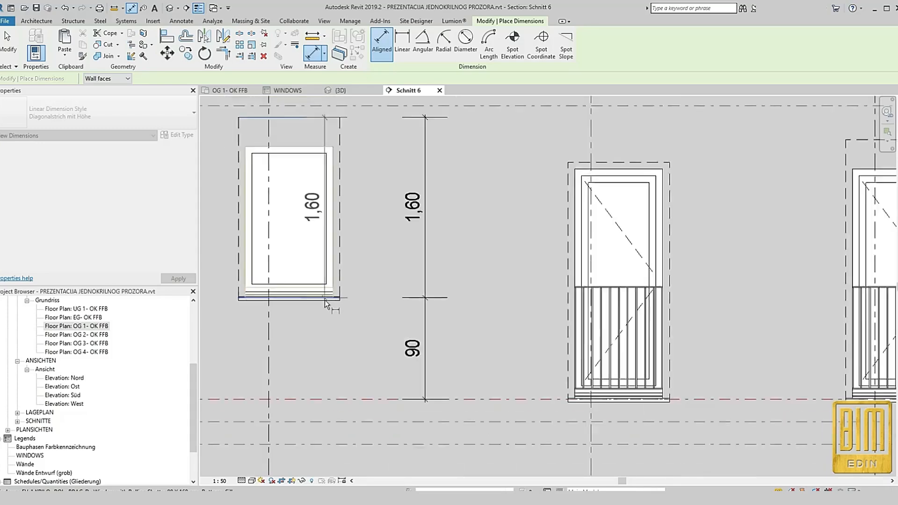
scroll(324, 299, "down", 2)
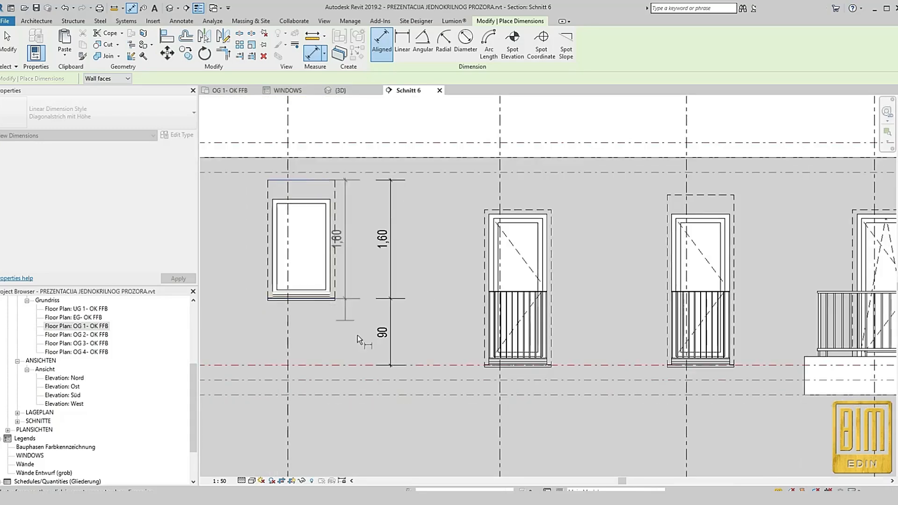
left_click(417, 381)
left_click(420, 342)
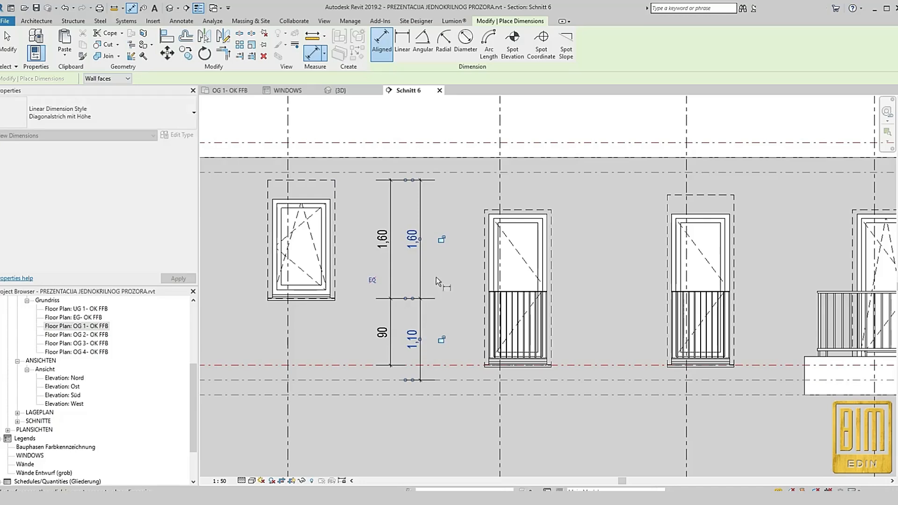
scroll(428, 290, "down", 4)
scroll(460, 279, "down", 2)
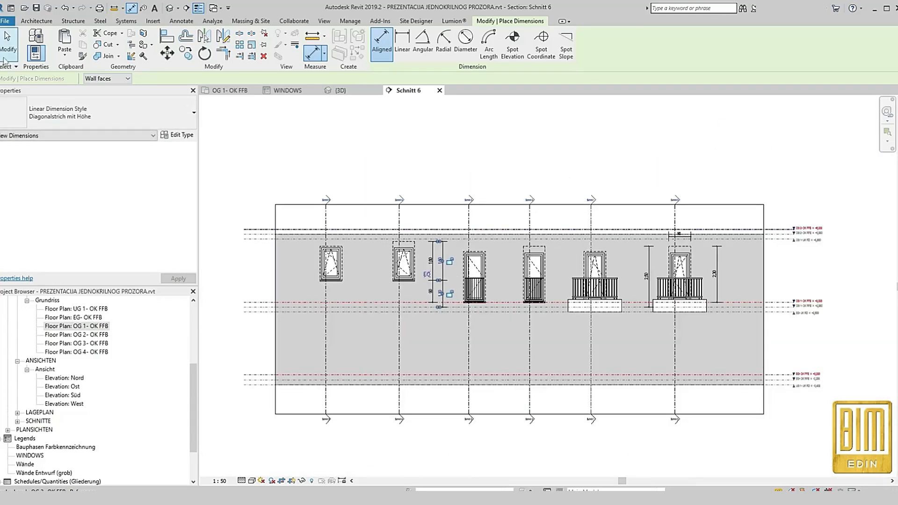
left_click(8, 52)
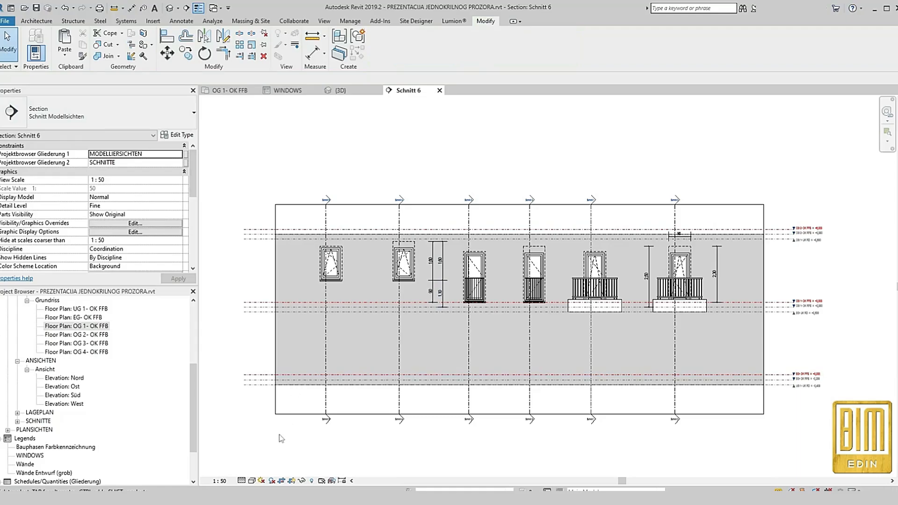